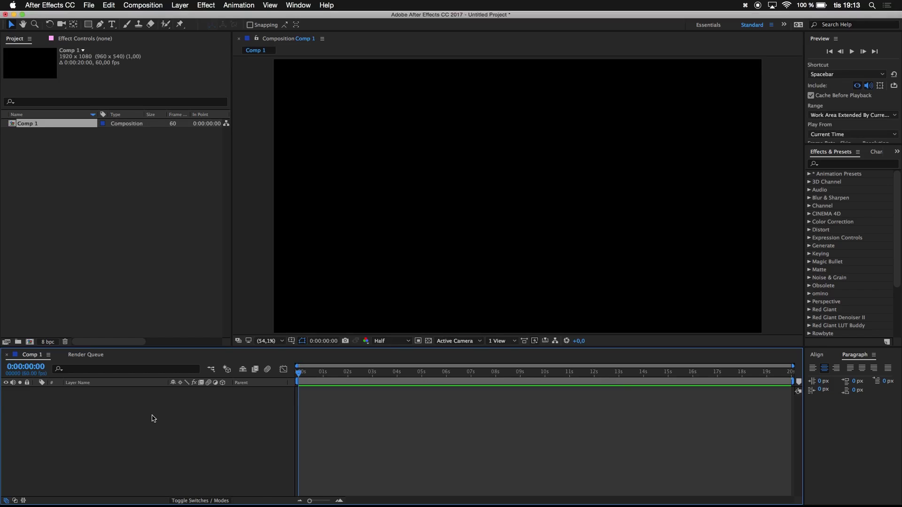
Step: Create a composition-sized solid named BG with the light grey colour ECECEC
key(super+y)
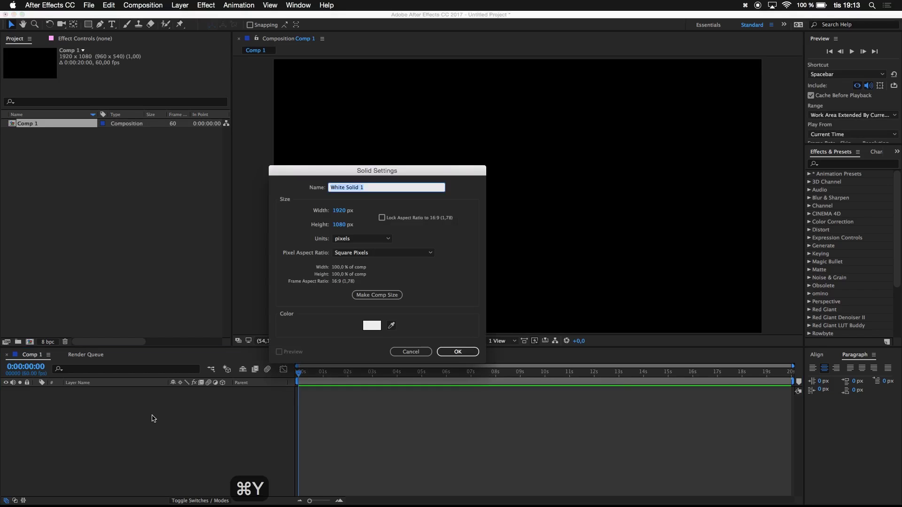
text(BG)
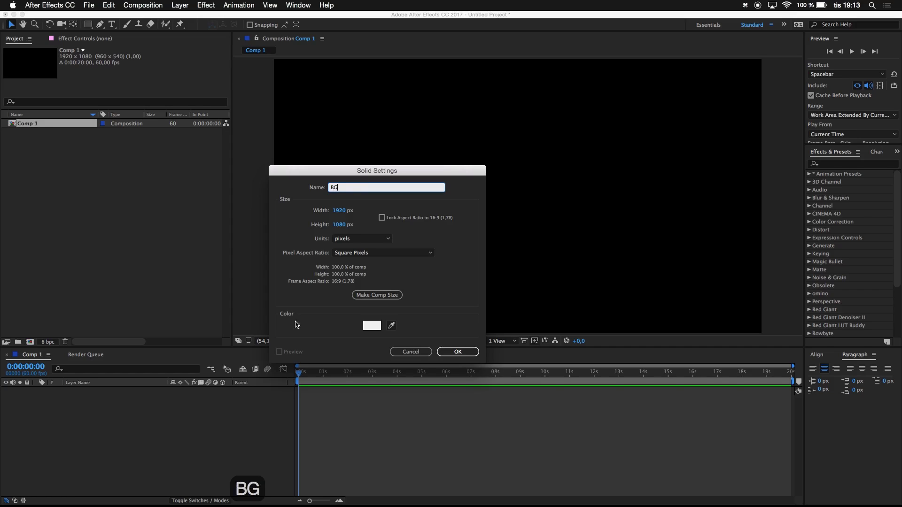
click(374, 326)
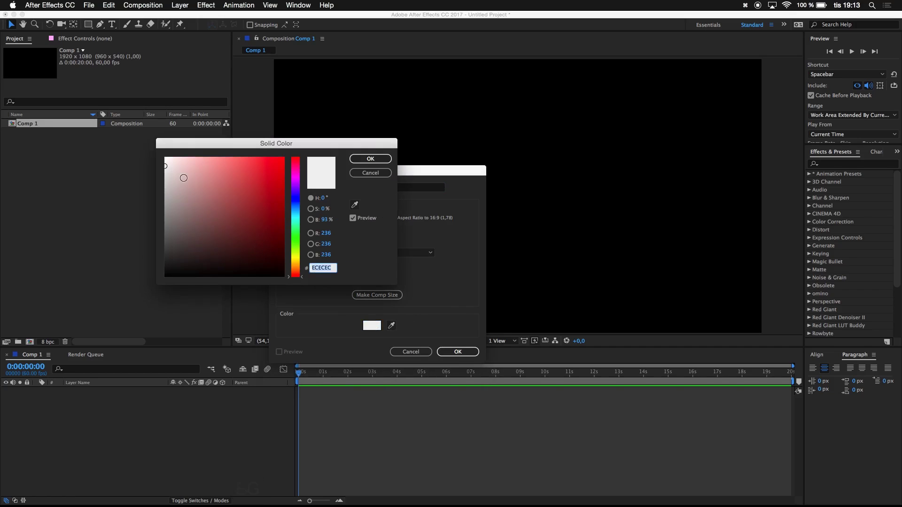
click(371, 159)
click(450, 352)
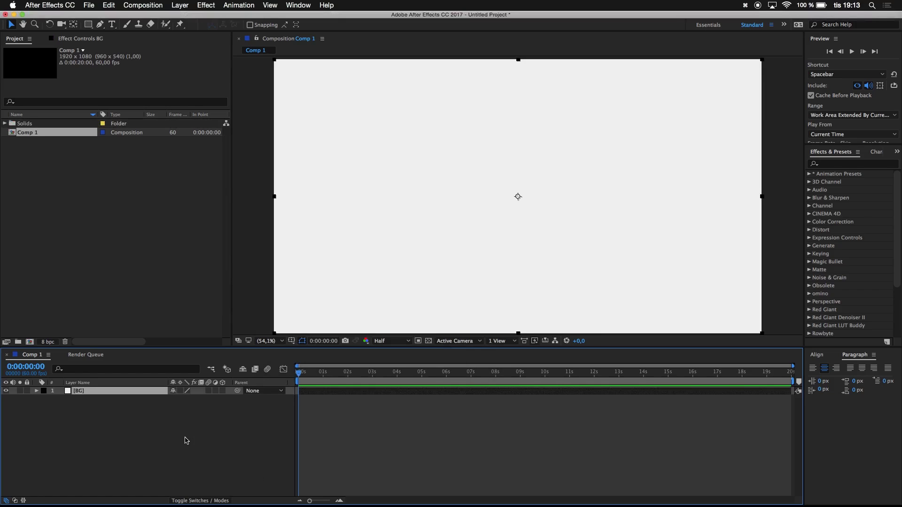
Step: Create a second composition-sized solid named Sound Keys above the BG layer
key(super+y)
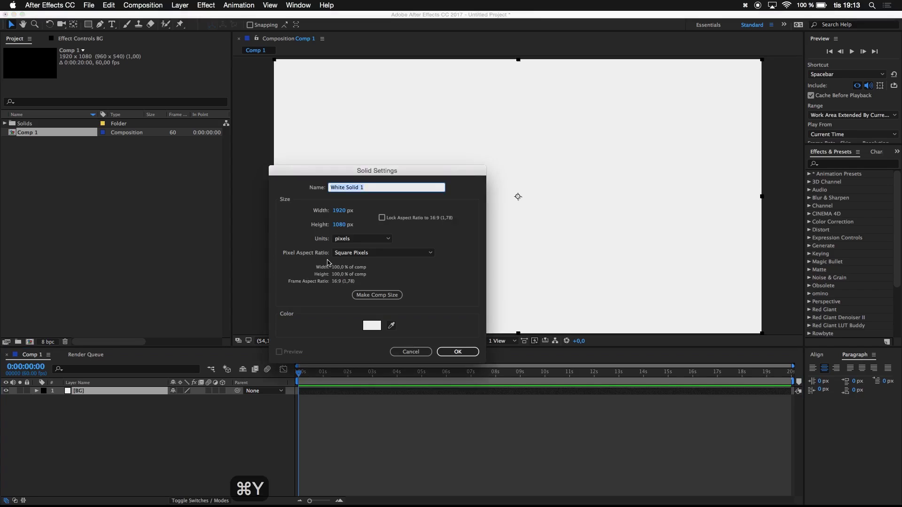
text(Sound Ke)
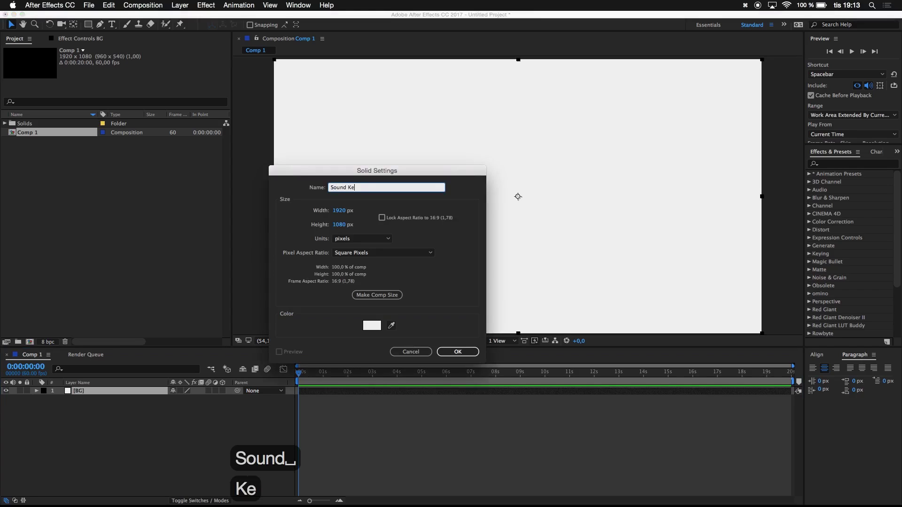
text(ys)
key(Return)
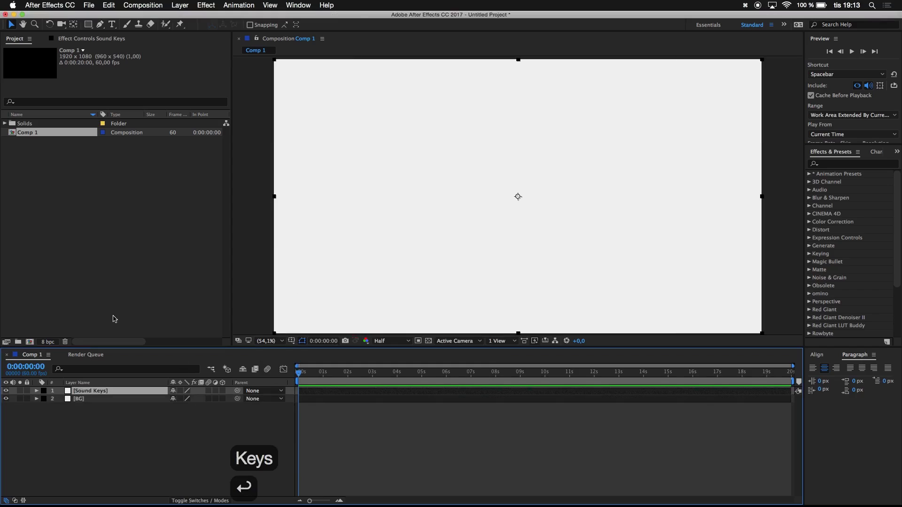
Step: Import the Tritonal & Jenaux - Broken MP3 from the Ljud/Musik folder and add it to Comp 1 beneath the BG layer
click(99, 206)
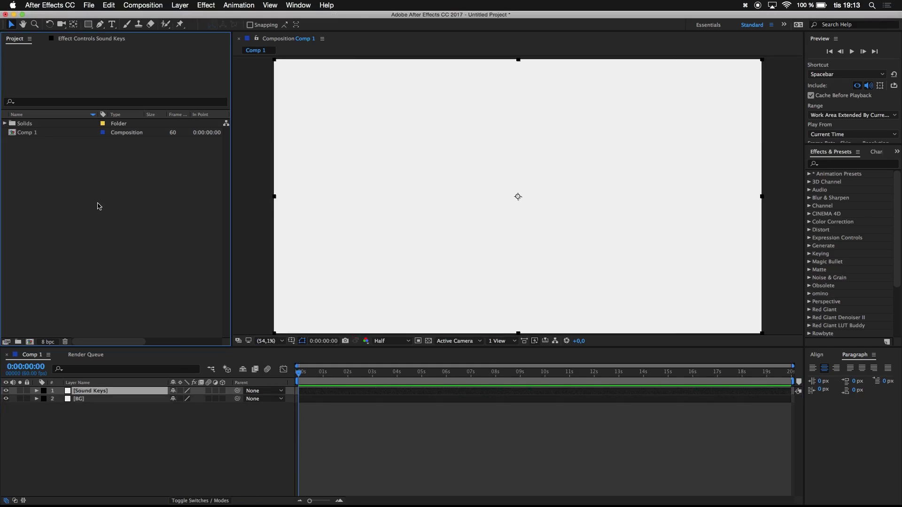
double_click(98, 206)
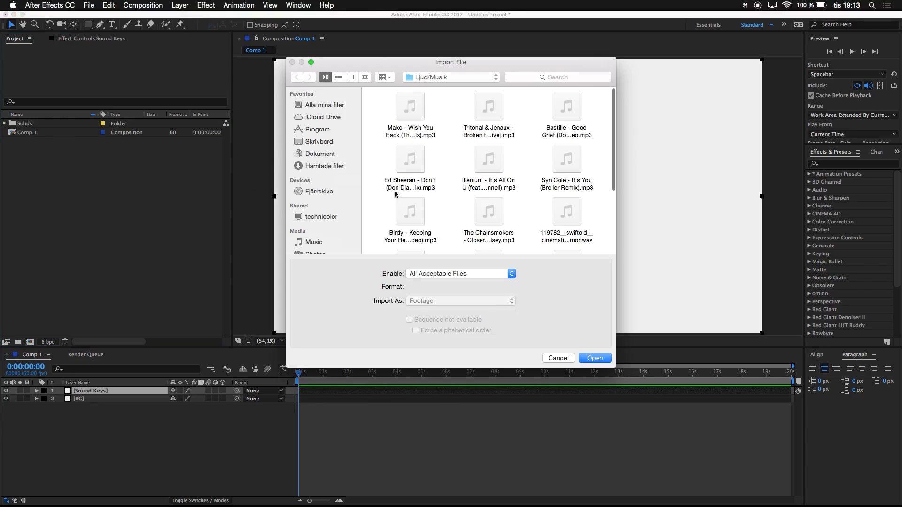
scroll(465, 200, down, 5)
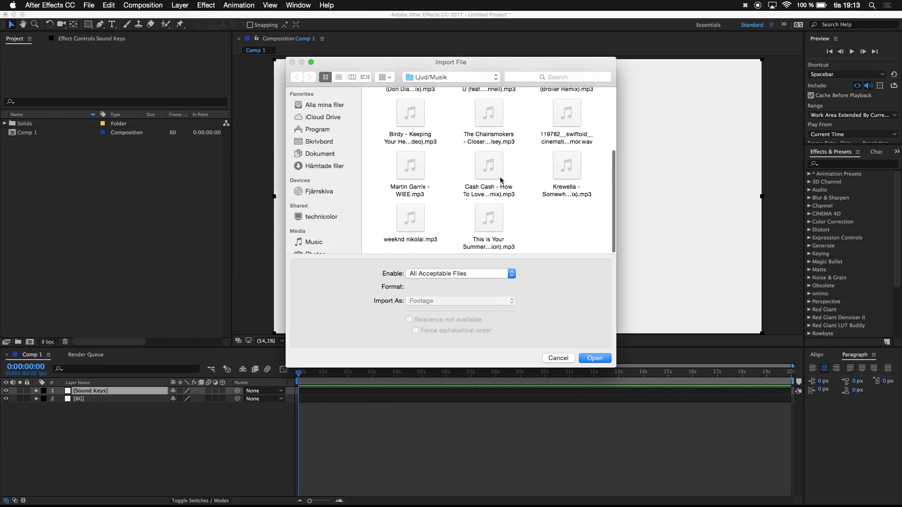
scroll(454, 189, up, 4)
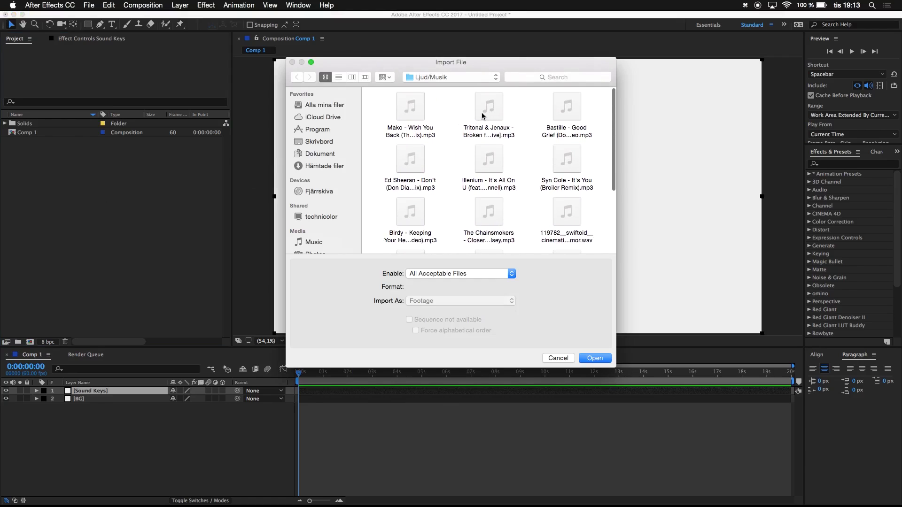
double_click(482, 116)
drag(45, 128, 102, 411)
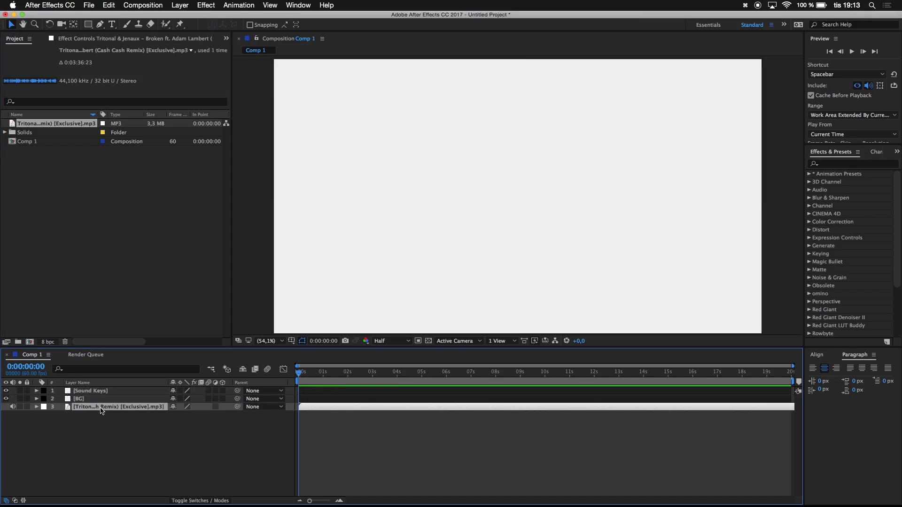
Step: Rename the MP3 layer in the timeline to Track
key(Return)
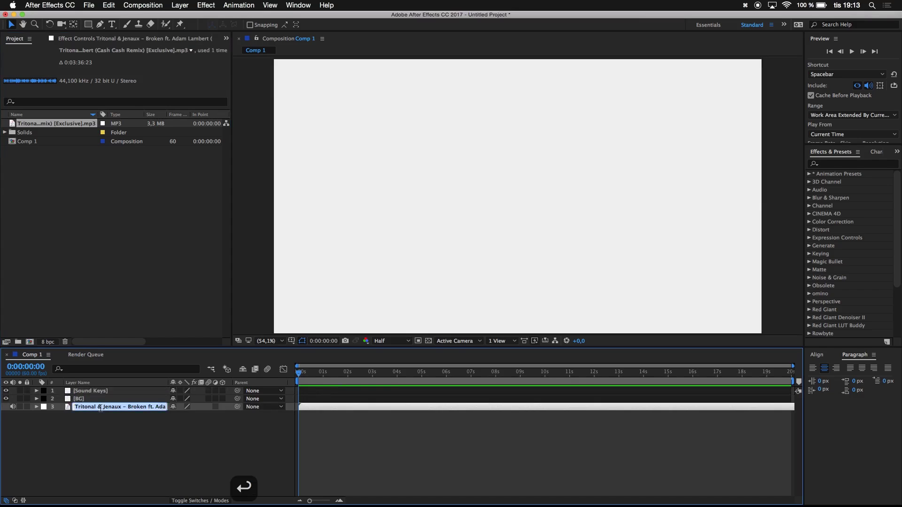
text(Track)
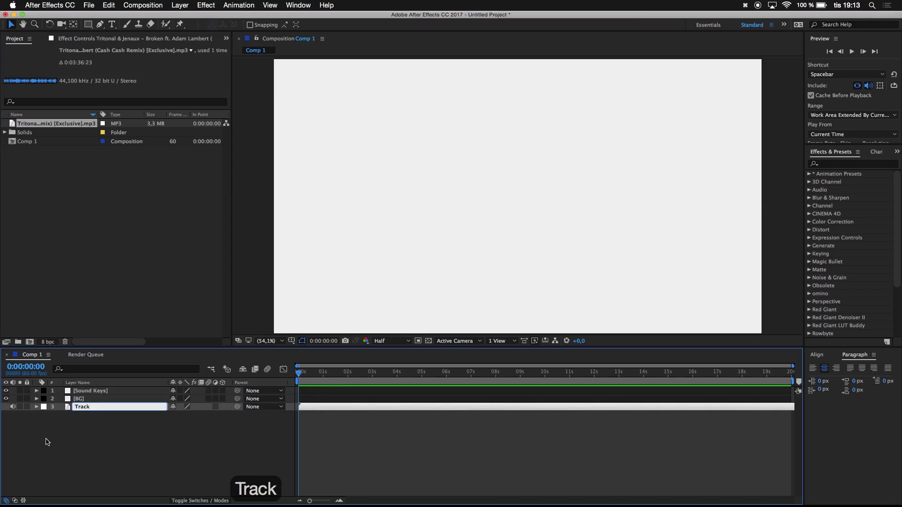
key(Return)
Step: Apply the Trapcode Sound Keys effect to the Sound Keys solid and set its audio layer to 3. Track
click(826, 161)
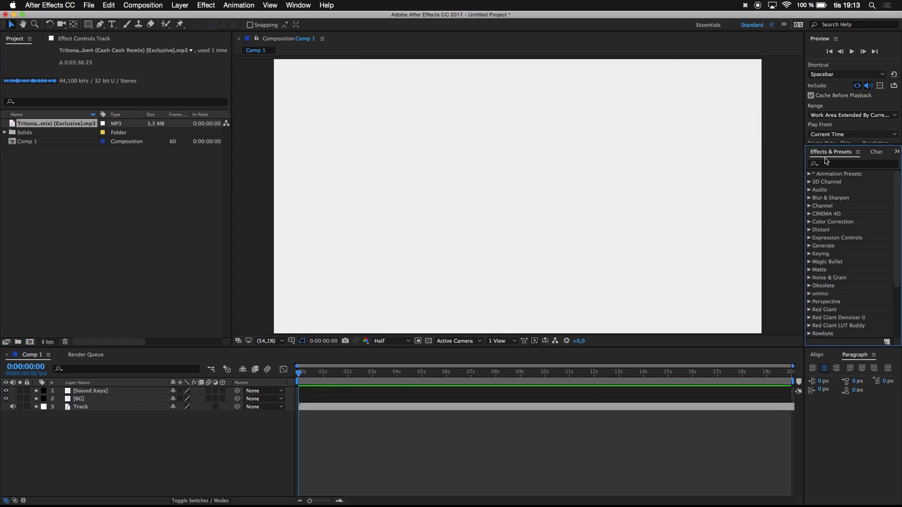
text(so)
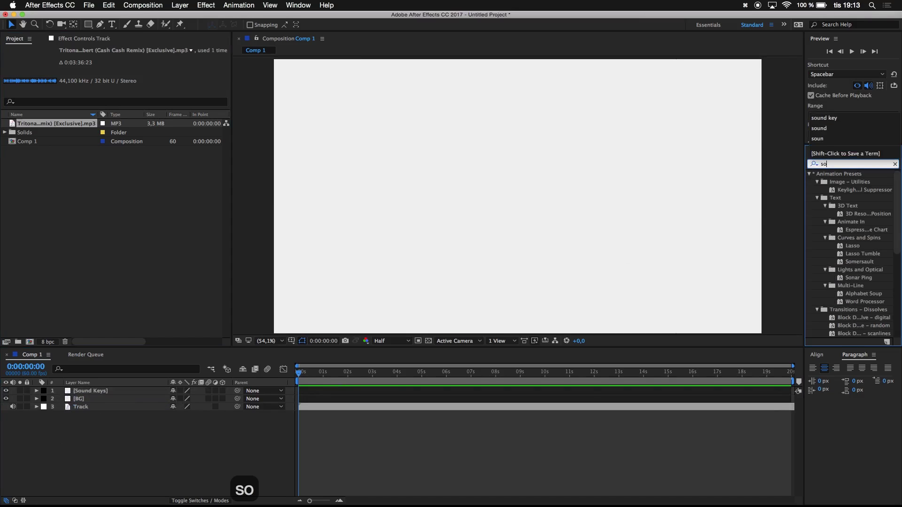
text(und key)
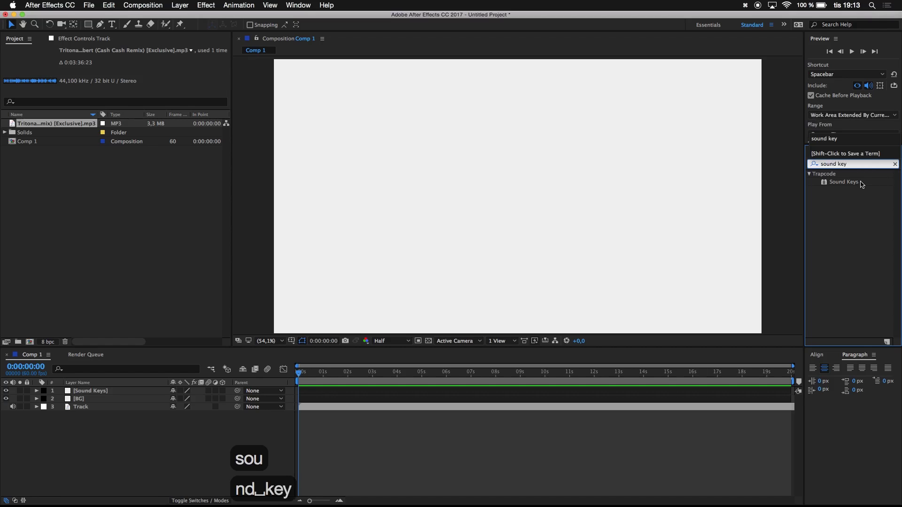
drag(861, 184, 406, 228)
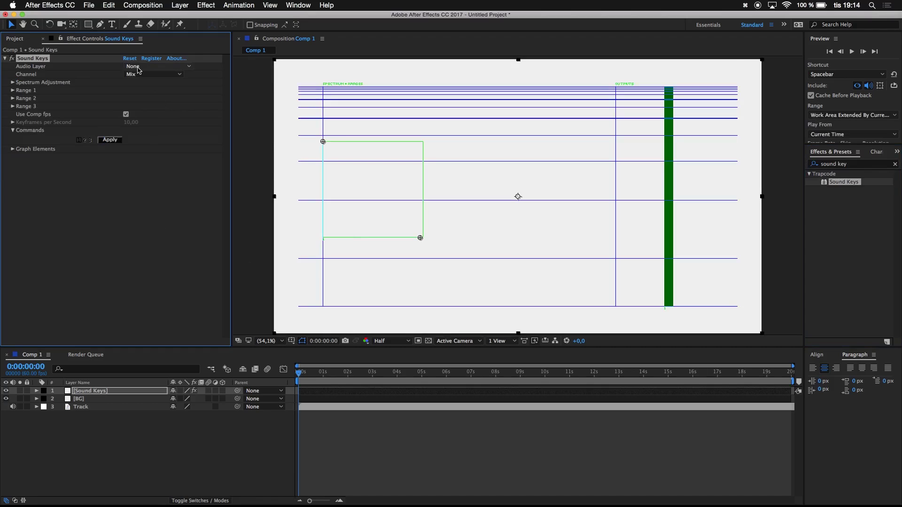
click(139, 70)
click(141, 112)
Step: Reveal the audio waveform of the Track layer in the timeline
click(325, 414)
click(324, 410)
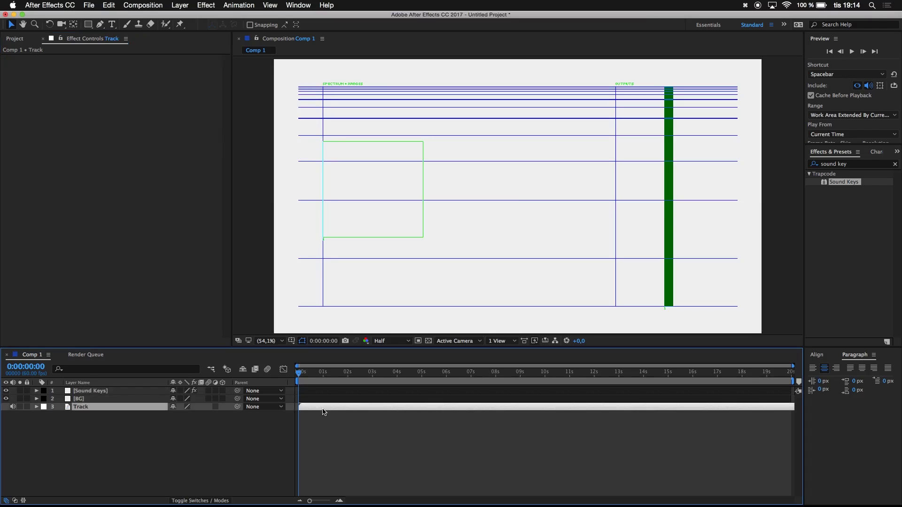
key(l)
key(l)
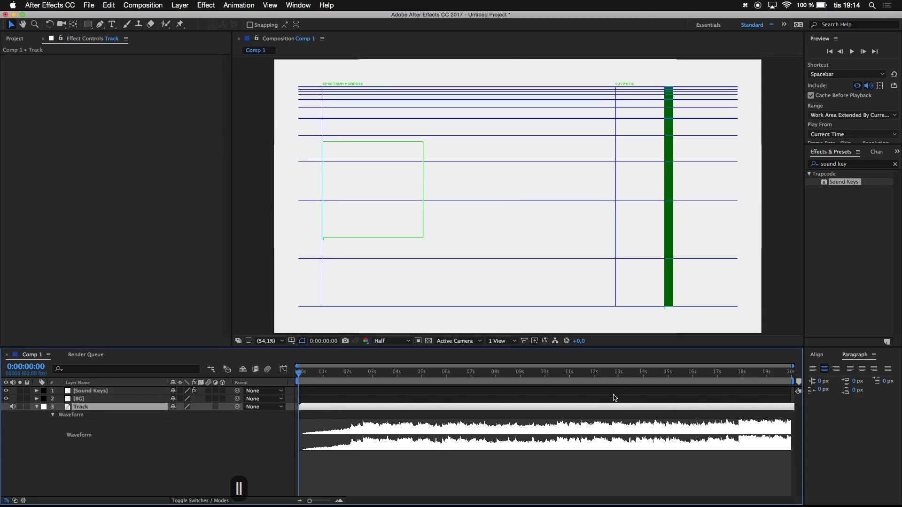
Step: Slide the Track layer earlier so the composition starts in a loud section of the song, and play back the result
drag(686, 407, 274, 412)
drag(572, 409, 246, 394)
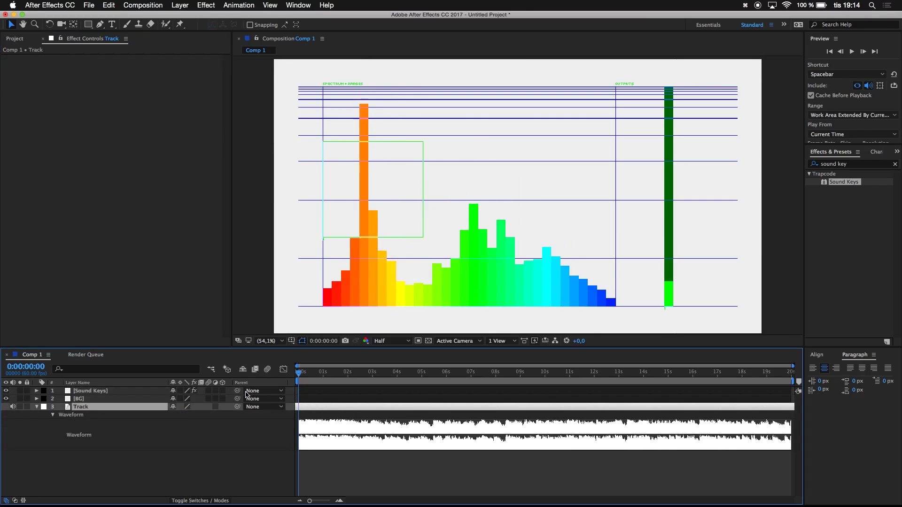
drag(452, 407, 183, 407)
drag(357, 407, 101, 393)
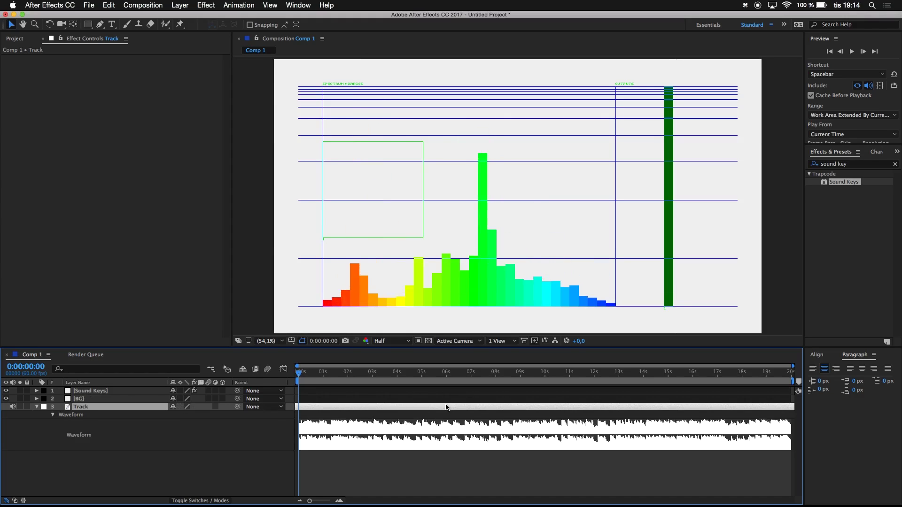
drag(328, 403, 271, 415)
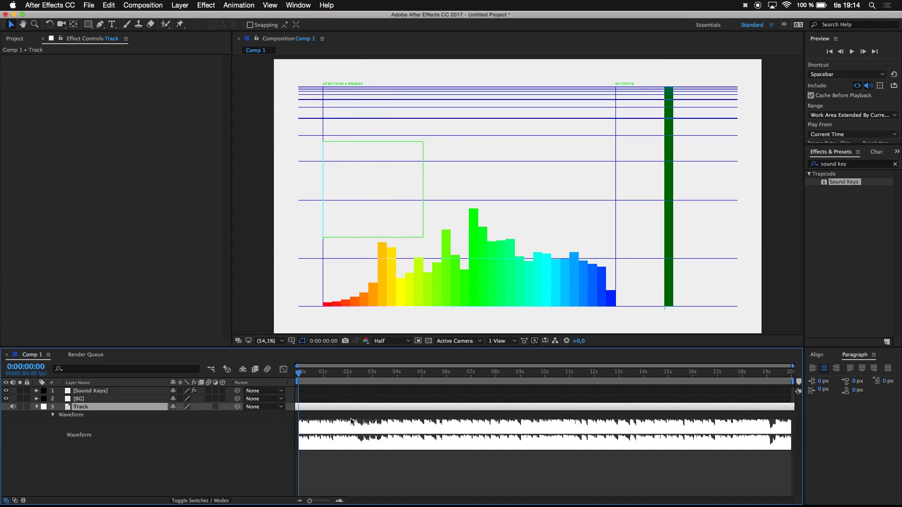
drag(403, 411, 381, 408)
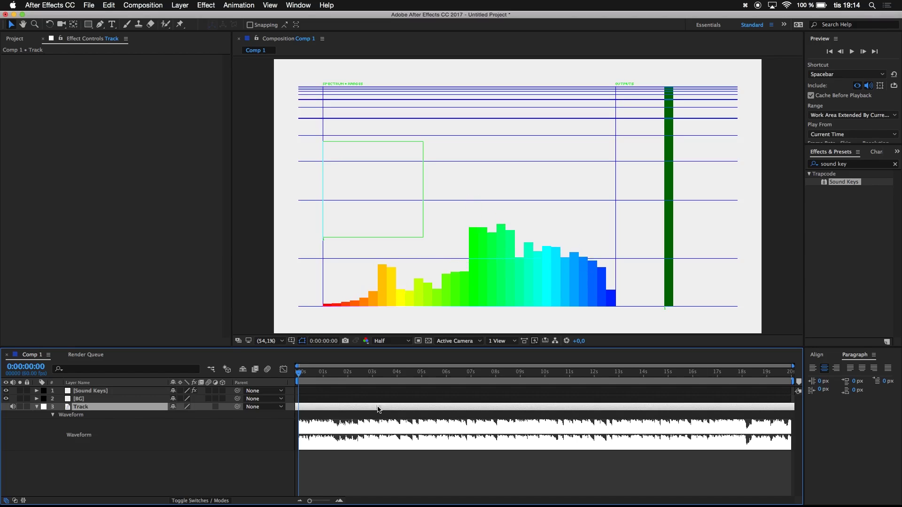
key(space)
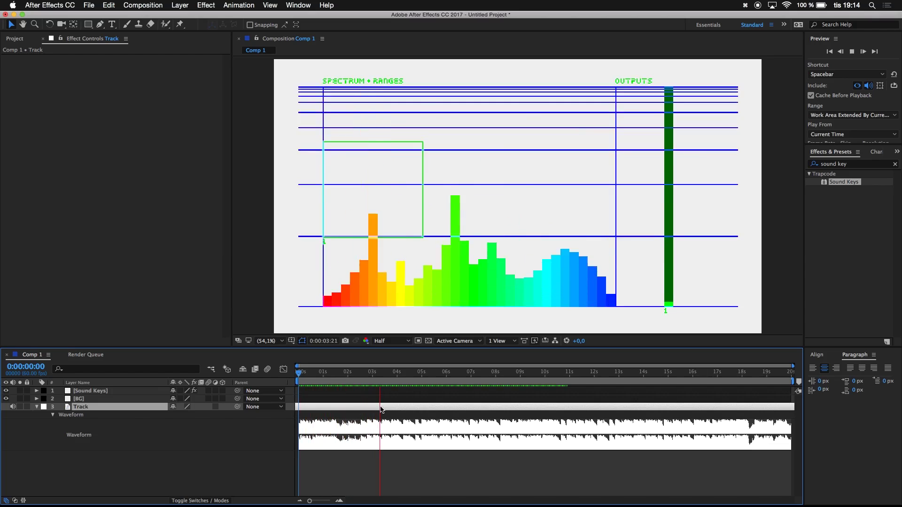
key(space)
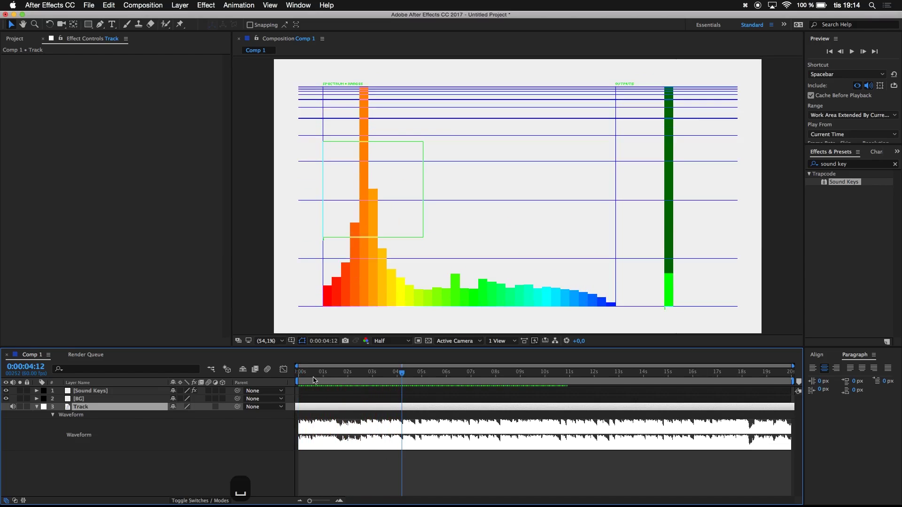
Step: Return to the start of the composition and shrink the Sound Keys range to a small box near the spectrum's high-frequency end
drag(313, 376, 227, 362)
click(105, 391)
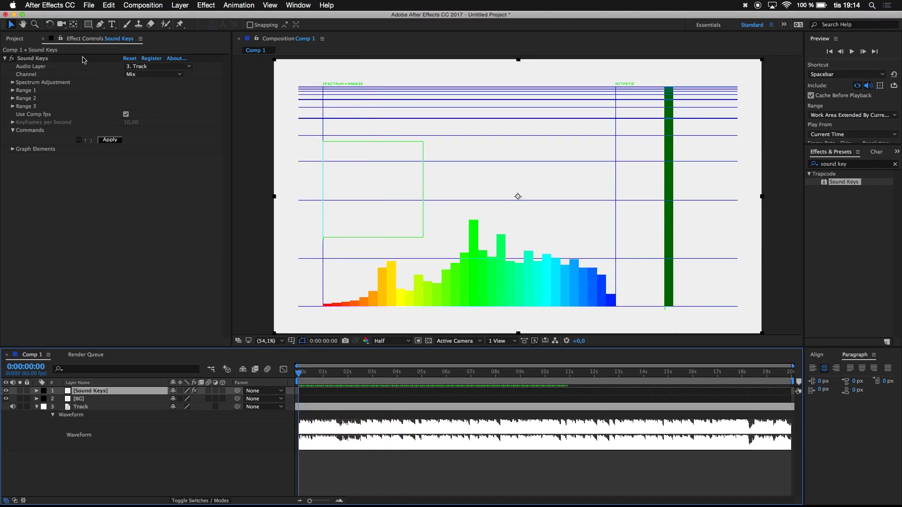
click(61, 59)
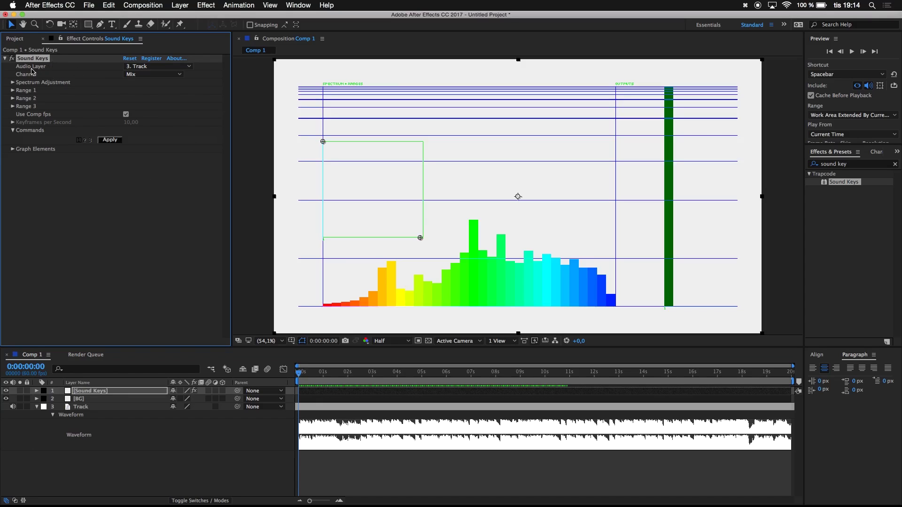
drag(420, 238, 602, 283)
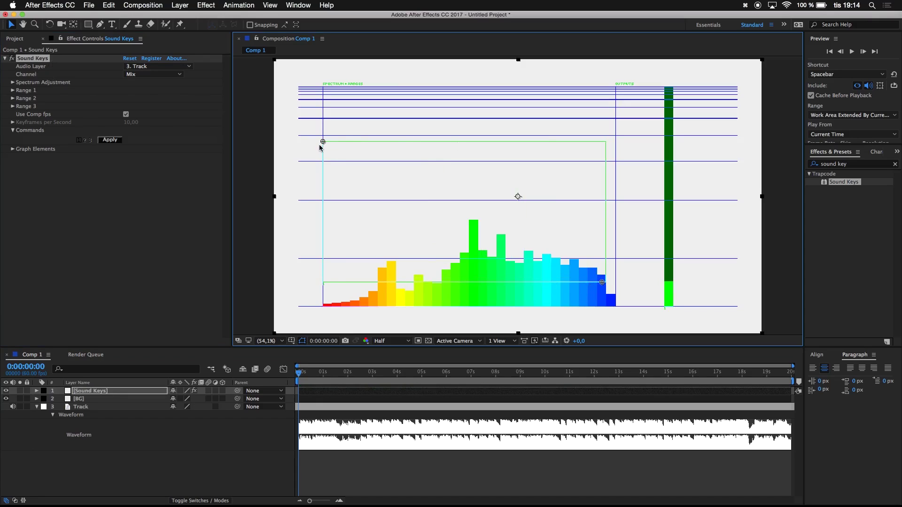
drag(322, 143, 600, 266)
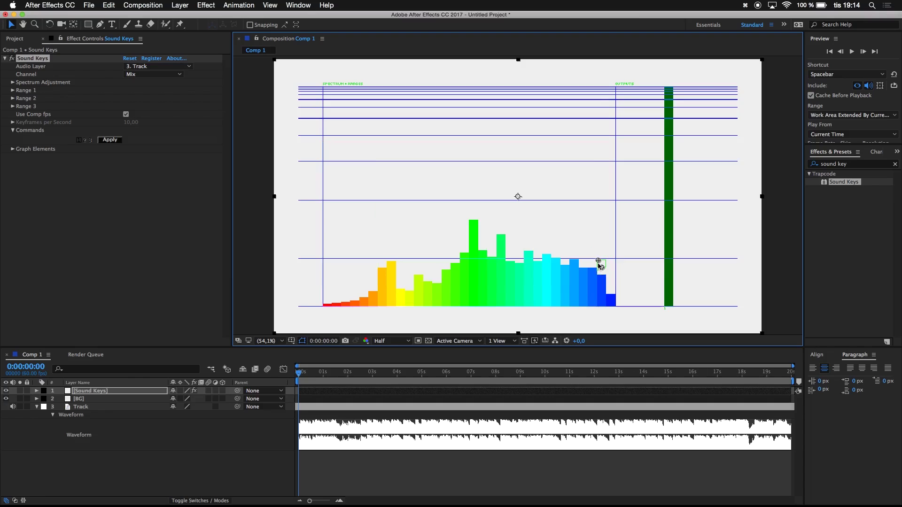
Step: Play back the composition to check how the output bar reacts to the small range box
click(180, 358)
key(space)
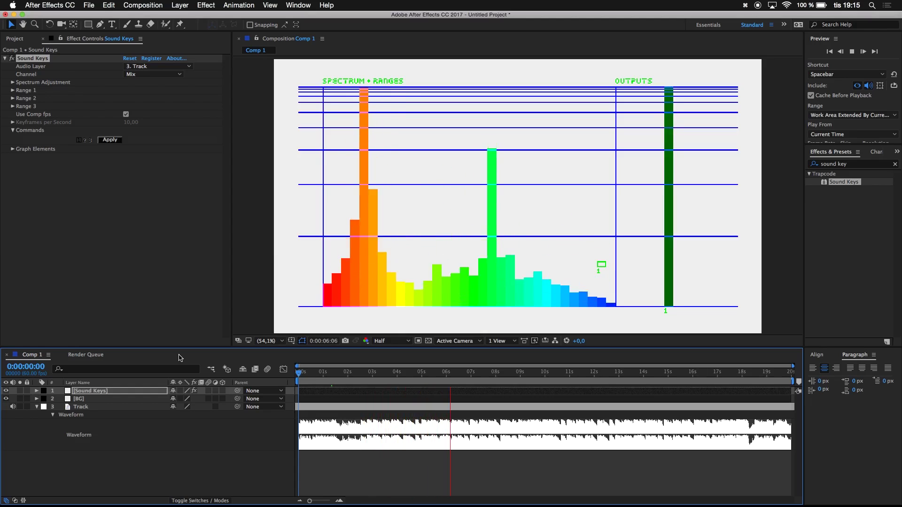
key(space)
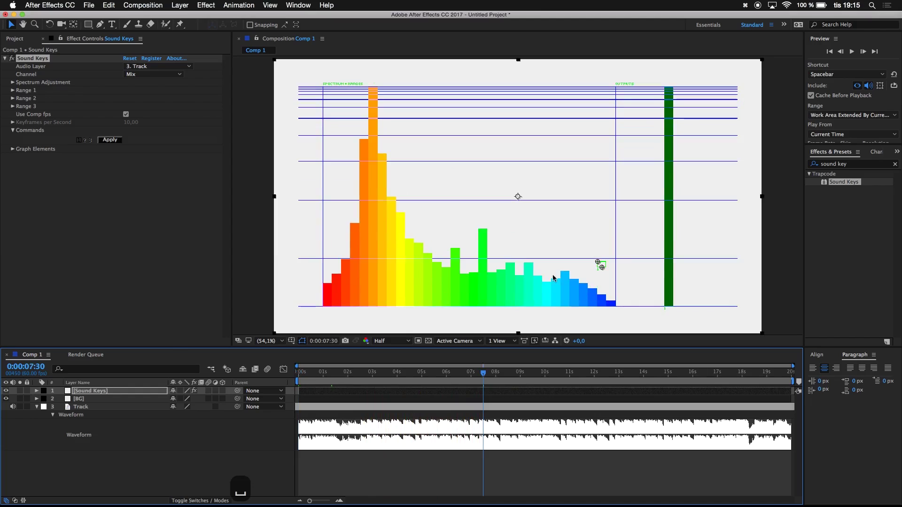
Step: Fine-tune the small range box's upper corner and scrub the first seconds to about 0:00:02:25 to check the output
click(598, 262)
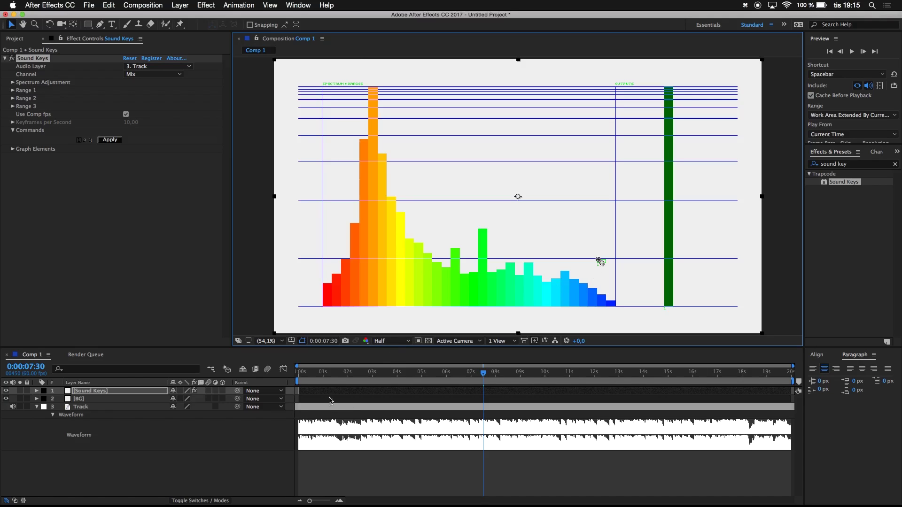
click(340, 372)
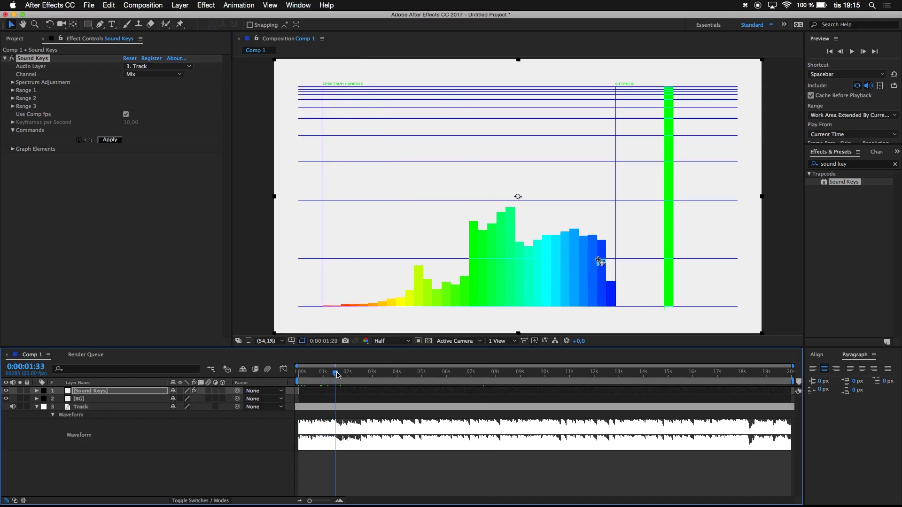
drag(340, 373, 361, 376)
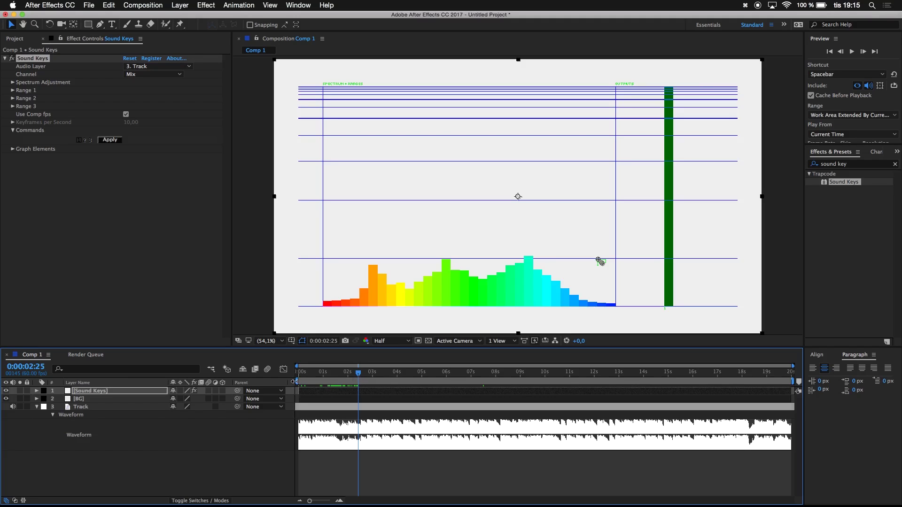
Step: Trim the work area's start to 0:00:02:25 and return the current time to the composition's first frame
drag(301, 381, 351, 378)
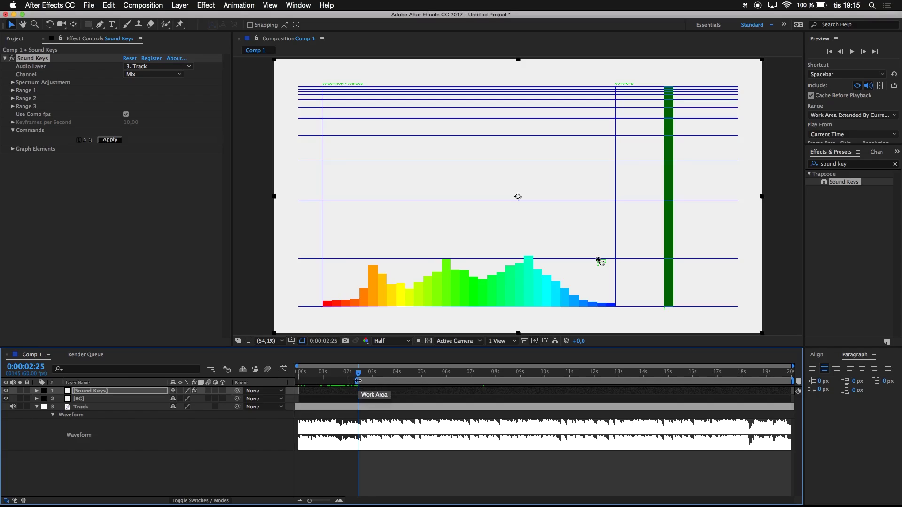
drag(358, 372, 251, 393)
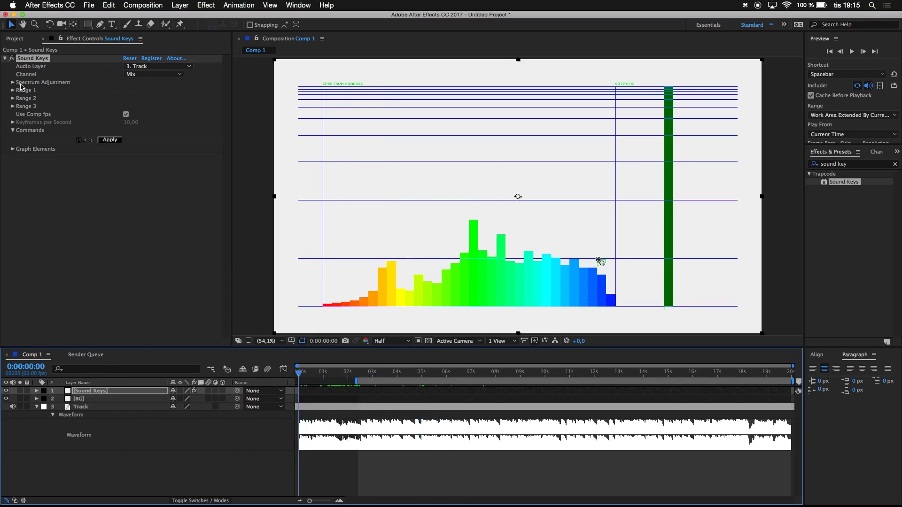
Step: Hide the Sound Keys layer, collapse the Track waveform and add a 1920 x 1080 px solid named Tao
click(6, 391)
click(36, 408)
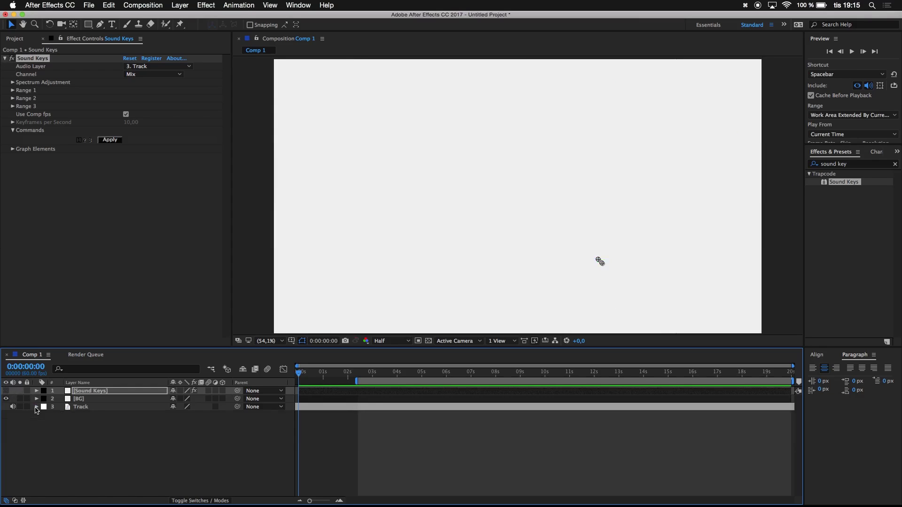
click(87, 474)
key(super+y)
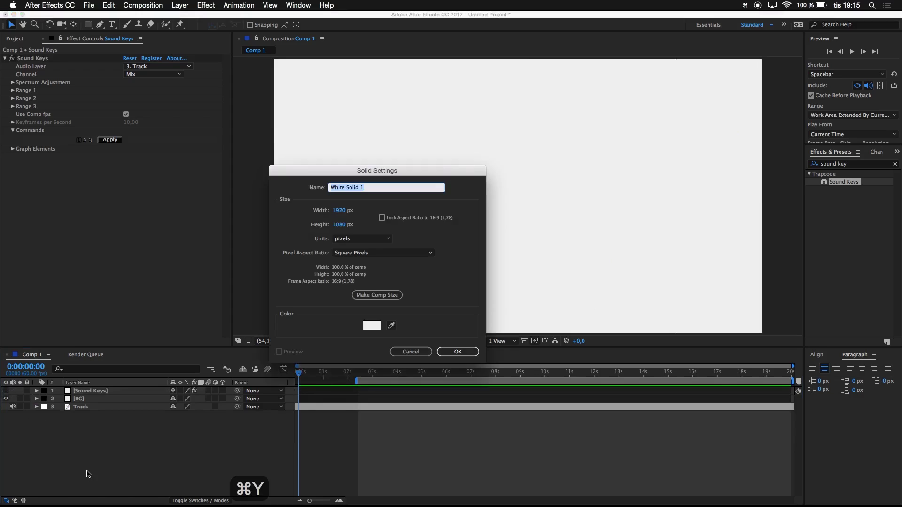
text(Tao)
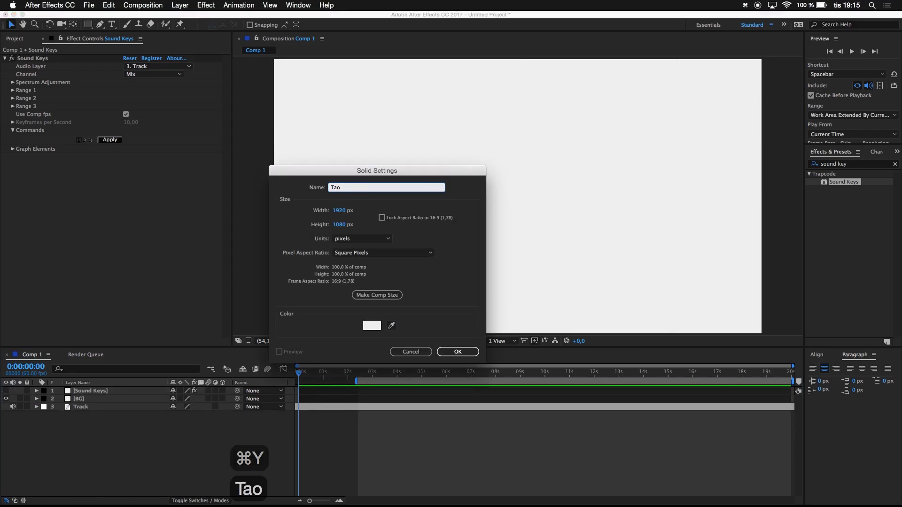
key(Return)
Step: Apply the Trapcode Tao effect to the Tao solid and hide the BG layer
click(860, 164)
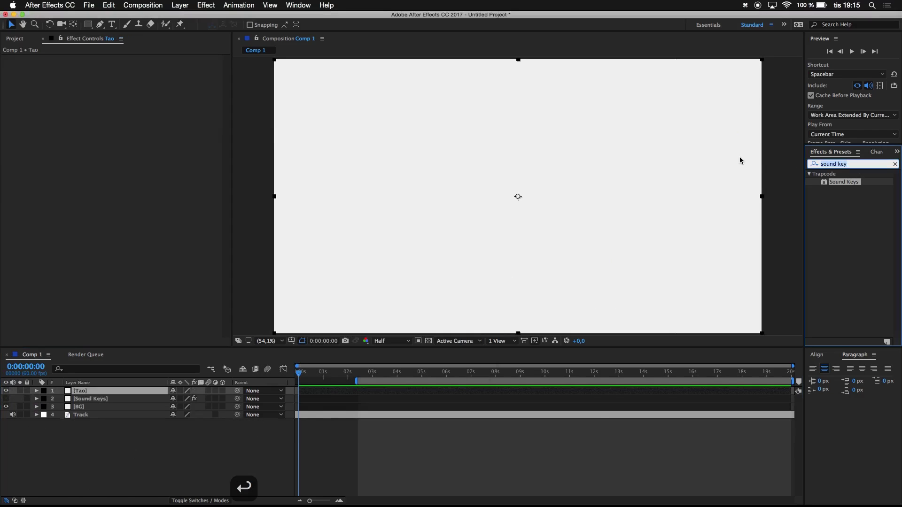
text(tao)
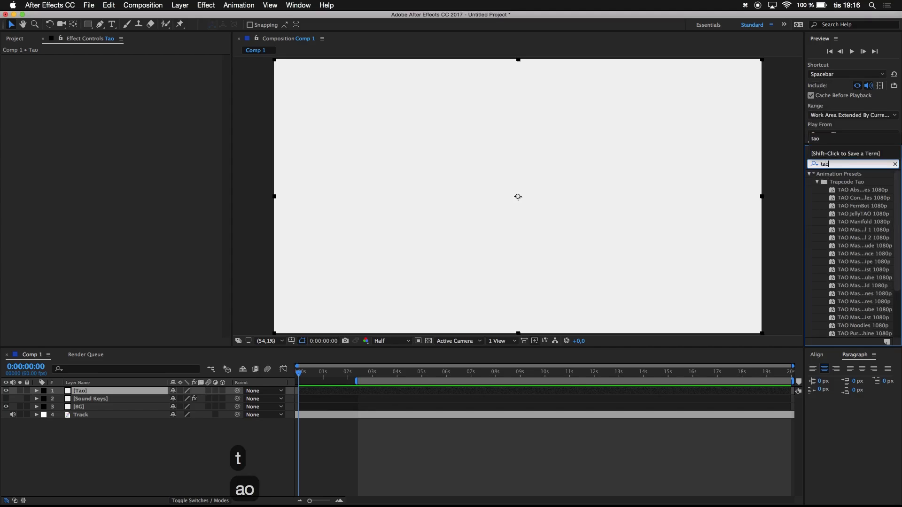
scroll(855, 227, down, 3)
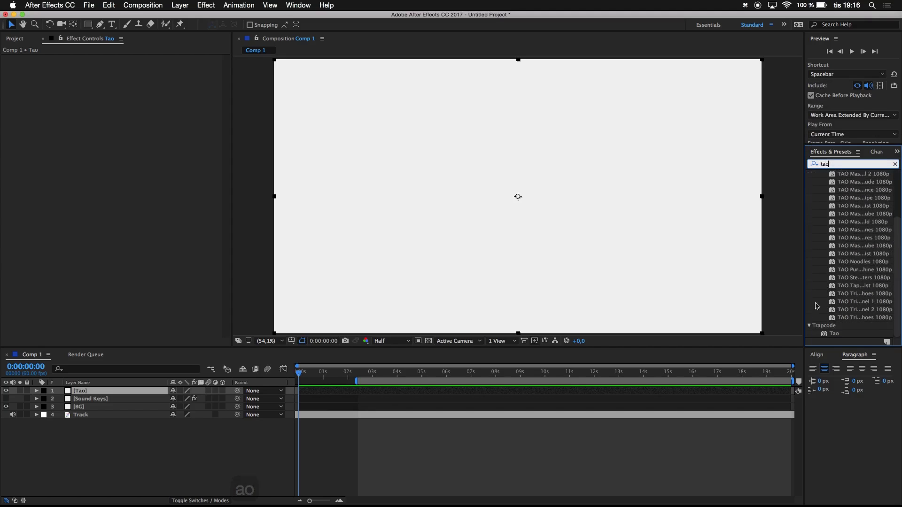
drag(833, 333, 480, 196)
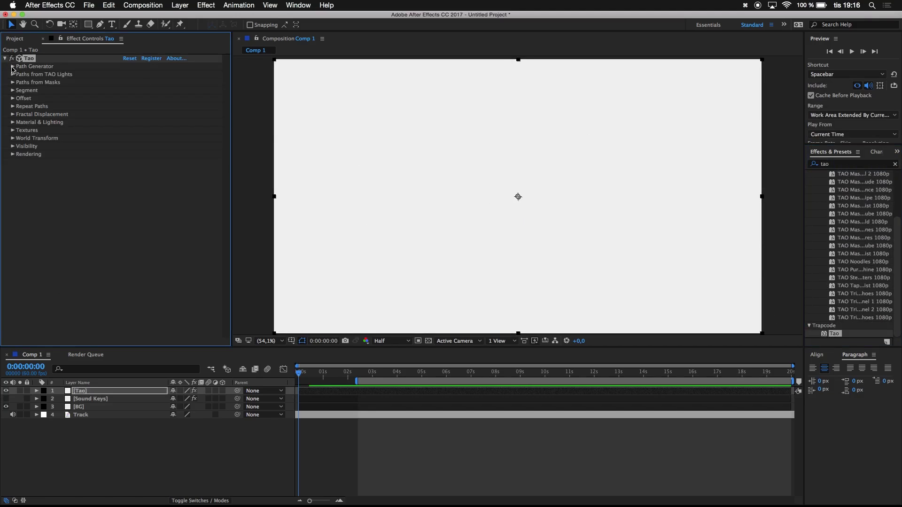
click(7, 407)
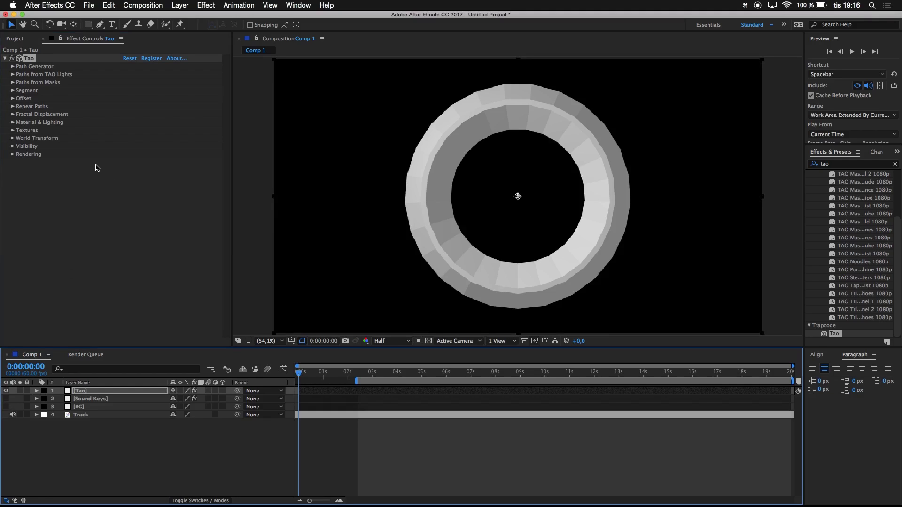
Step: Set Tao's segments to 7 and segment size to 35, with Break Sides and Chamfer turned off
click(13, 90)
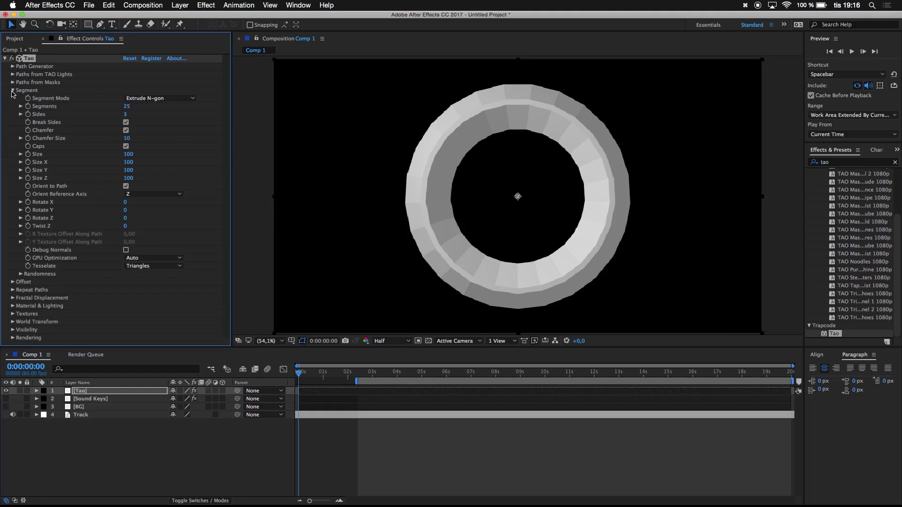
click(126, 106)
text(7)
click(140, 118)
click(126, 131)
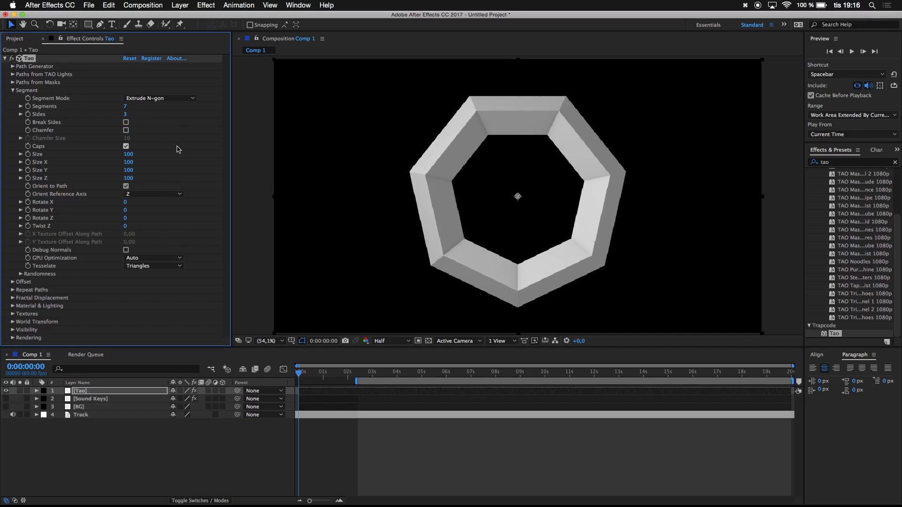
click(131, 157)
text(35)
click(126, 146)
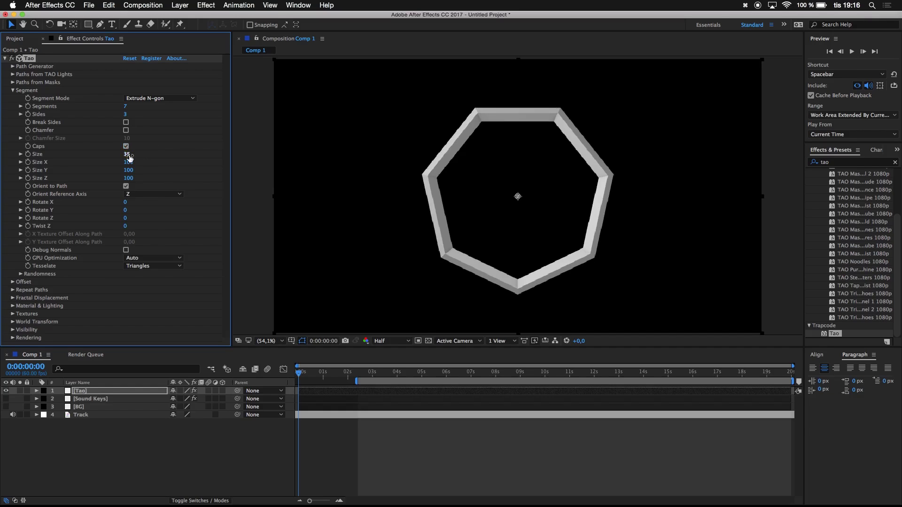
click(13, 90)
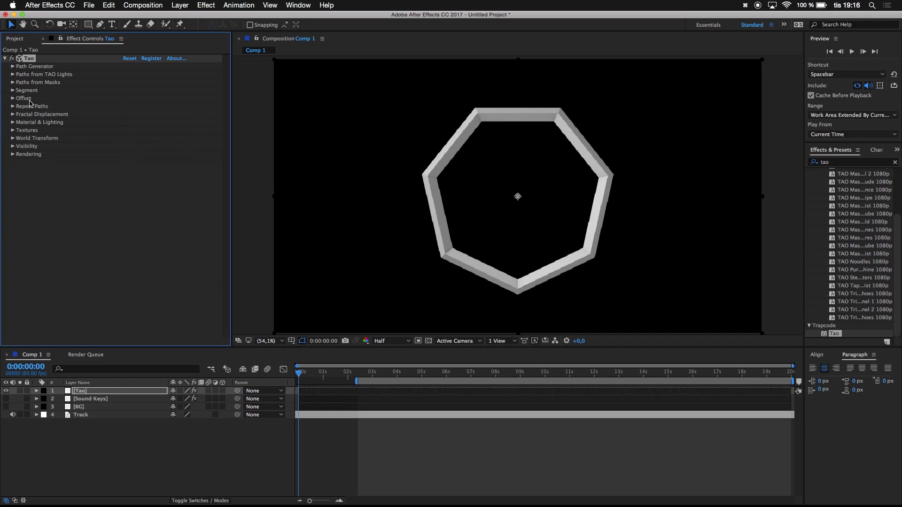
Step: Give Tao's first path repeater 10 repetitions and set its World Pos X to 0
click(13, 106)
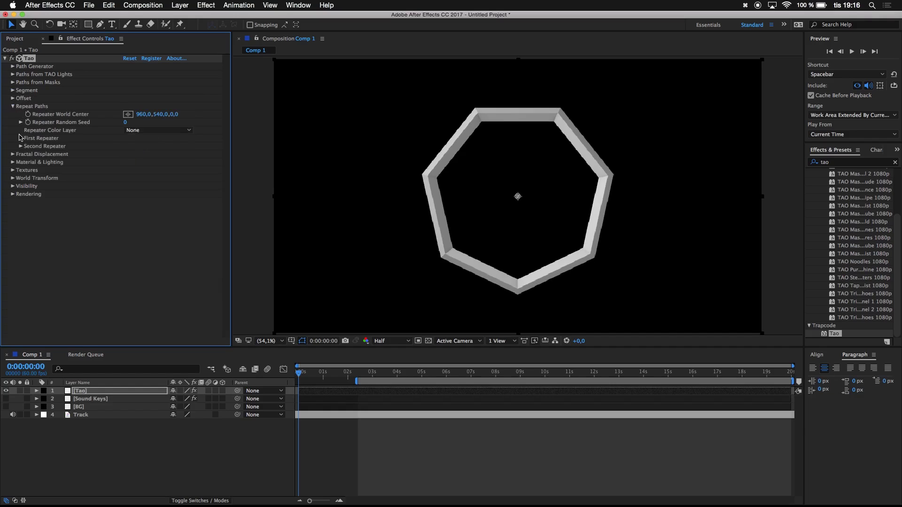
click(20, 138)
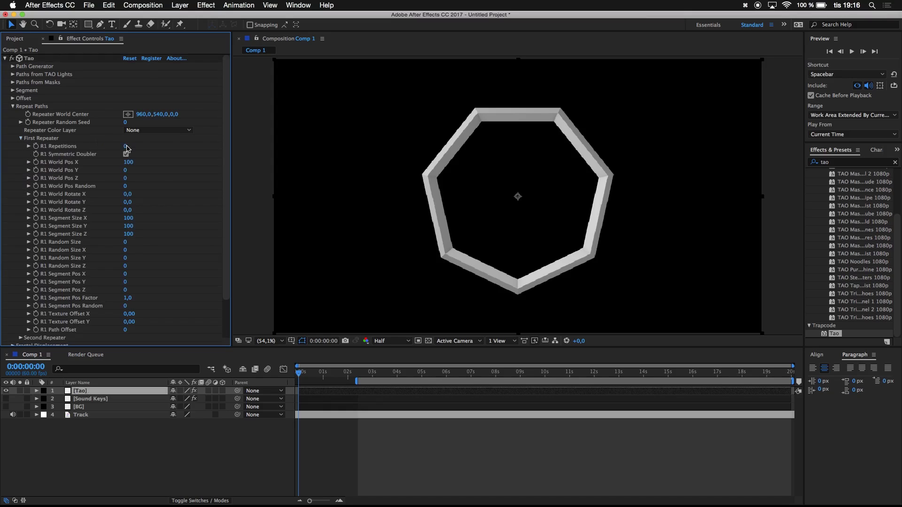
click(126, 146)
text(10)
click(147, 158)
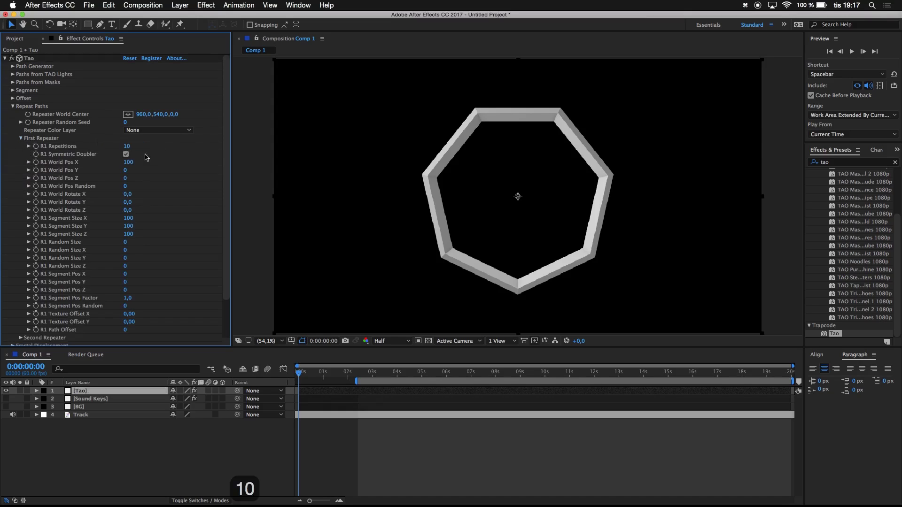
click(132, 164)
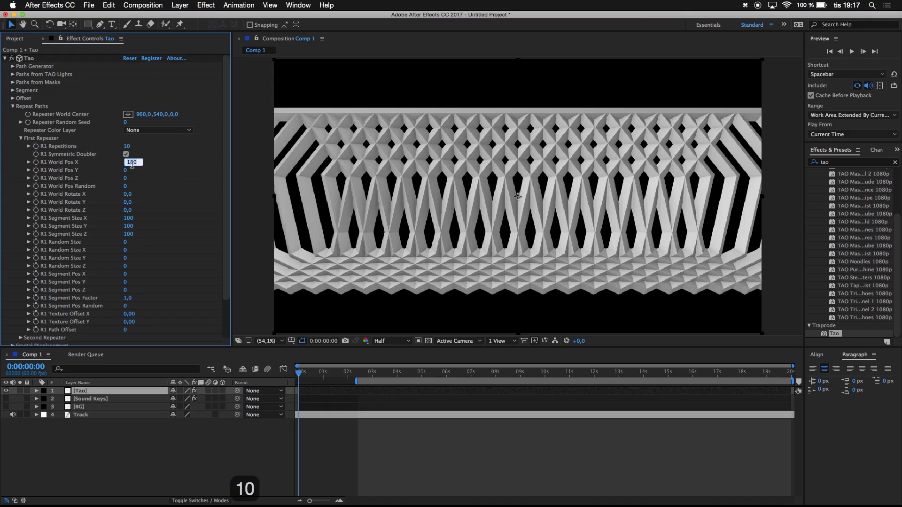
text(0)
click(168, 170)
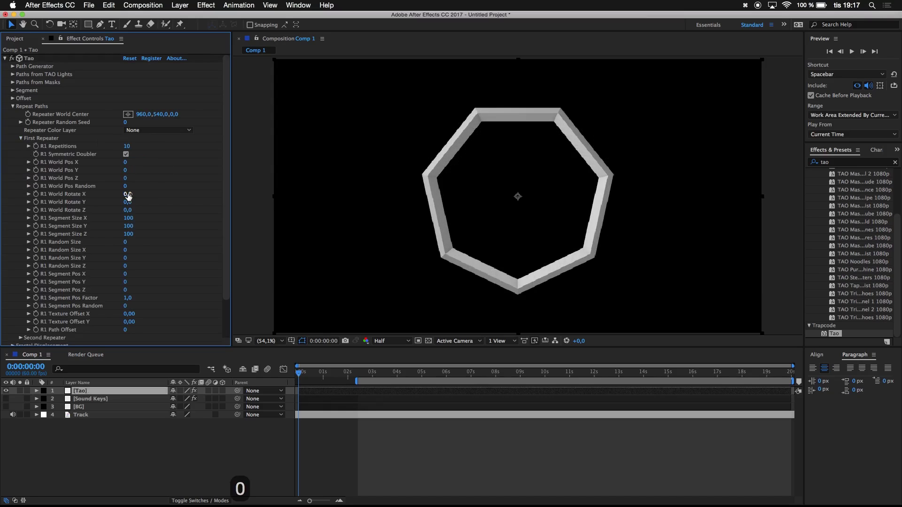
Step: Set the first repeater's World Rotate X to 38 to fan the rings into a ball
click(127, 195)
text(38)
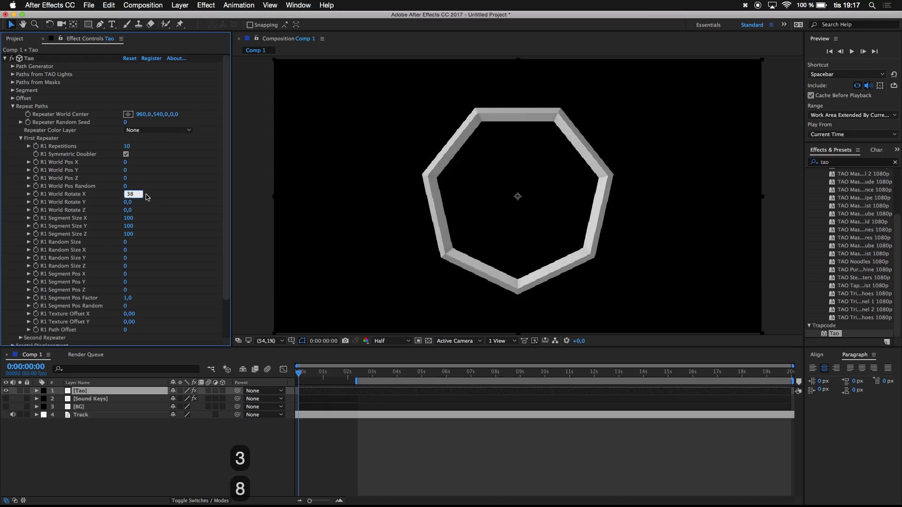
click(159, 196)
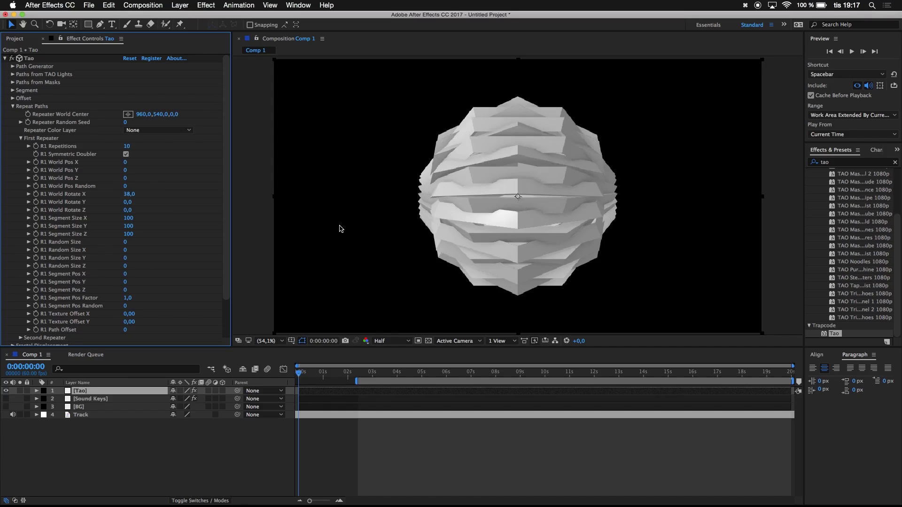
click(12, 107)
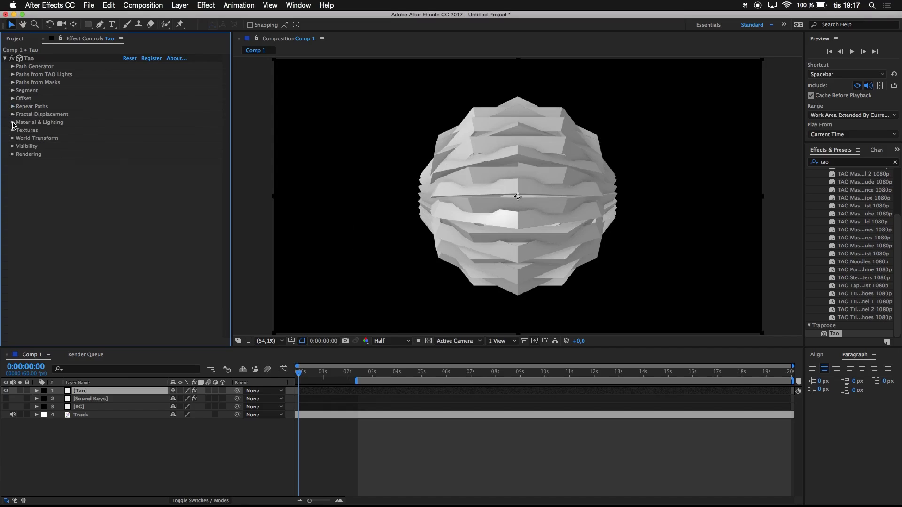
Step: Change Tao's material color to light gray BFBFBF and set Diffuse Softness to 120
click(13, 123)
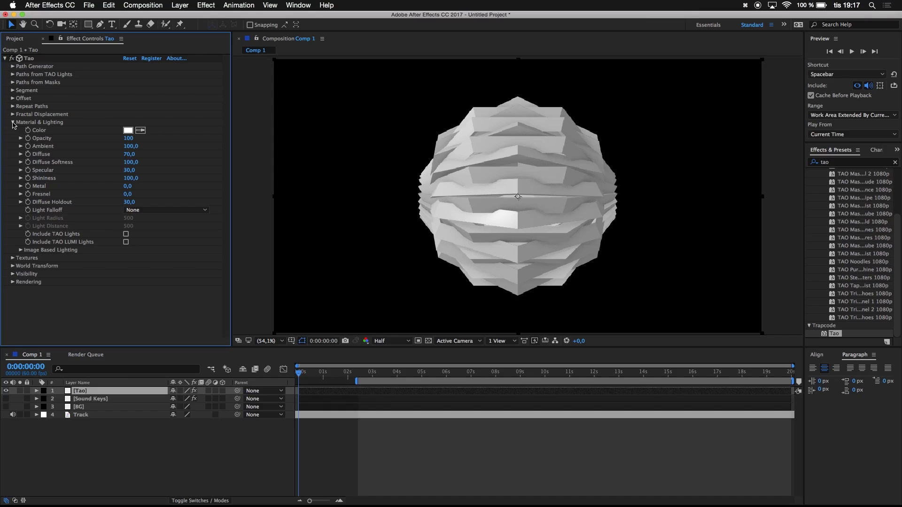
click(127, 130)
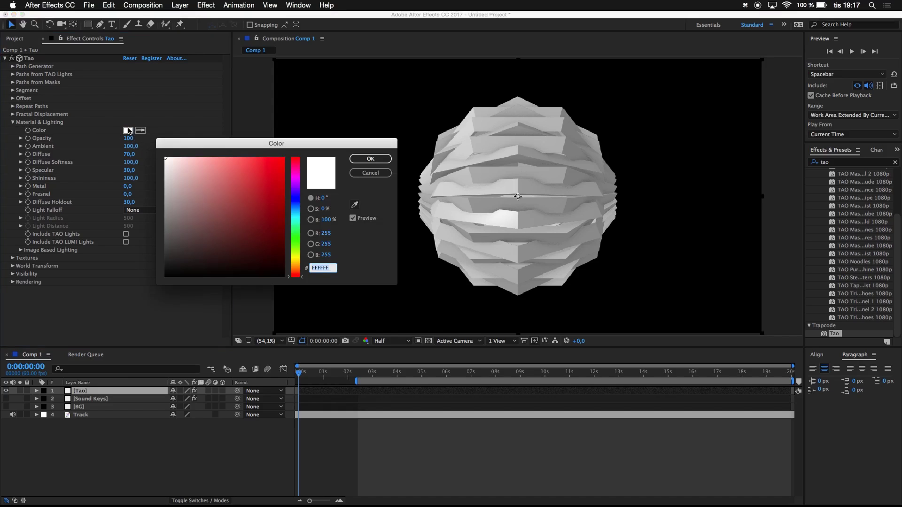
drag(194, 185, 146, 187)
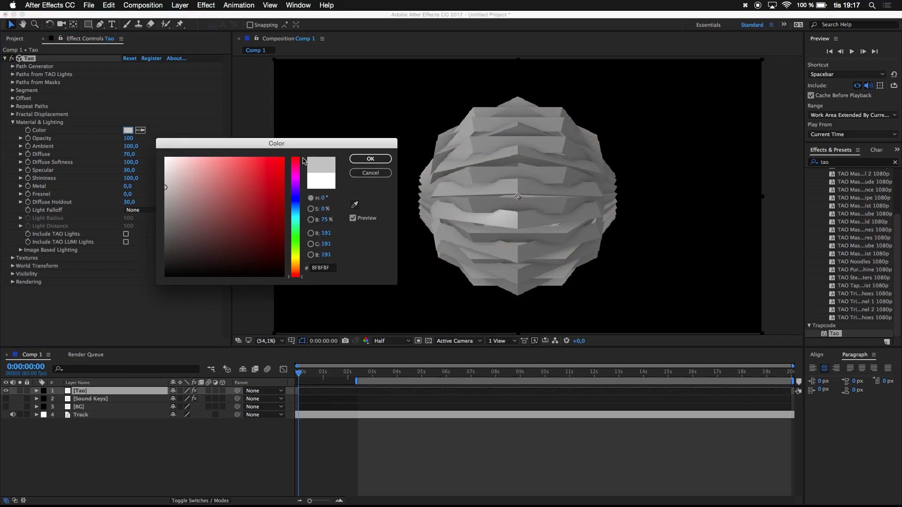
click(371, 158)
click(130, 162)
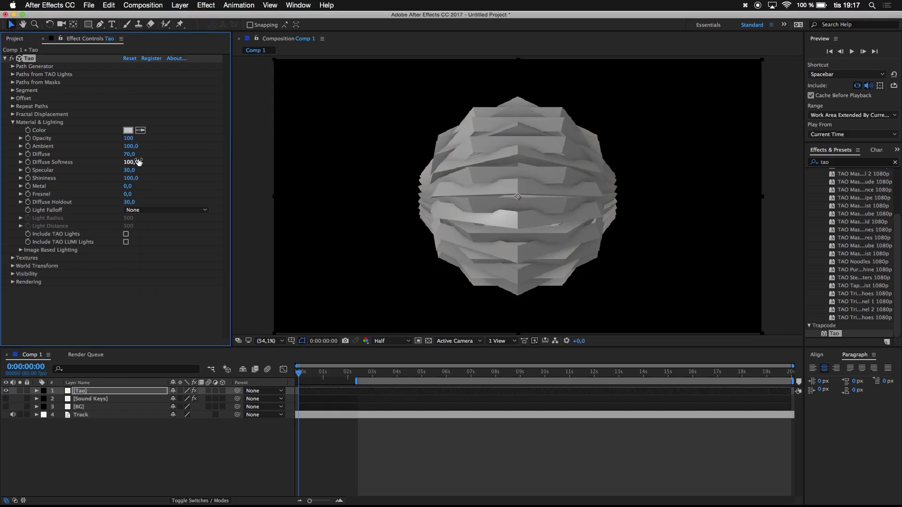
text(120)
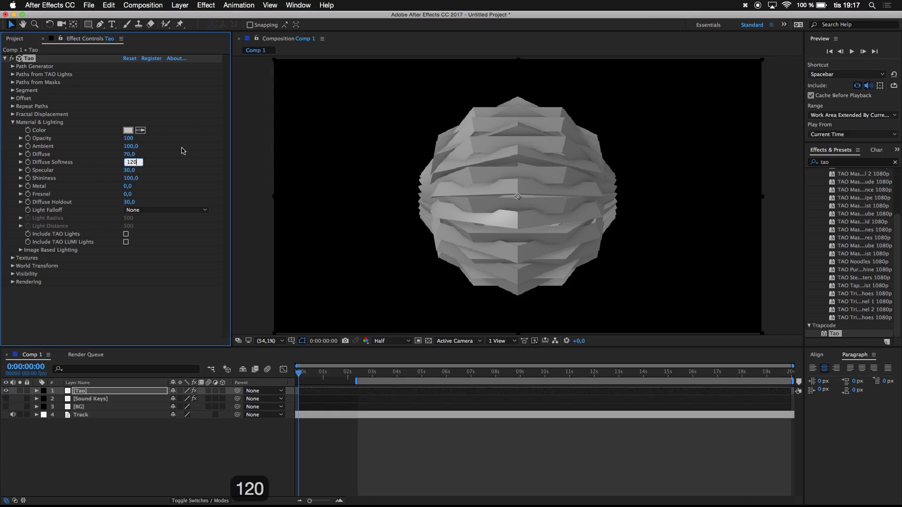
key(Return)
Step: Set Tao's Light Falloff to Smooth with a Light Radius of 1500 and a Light Distance of 530
click(134, 211)
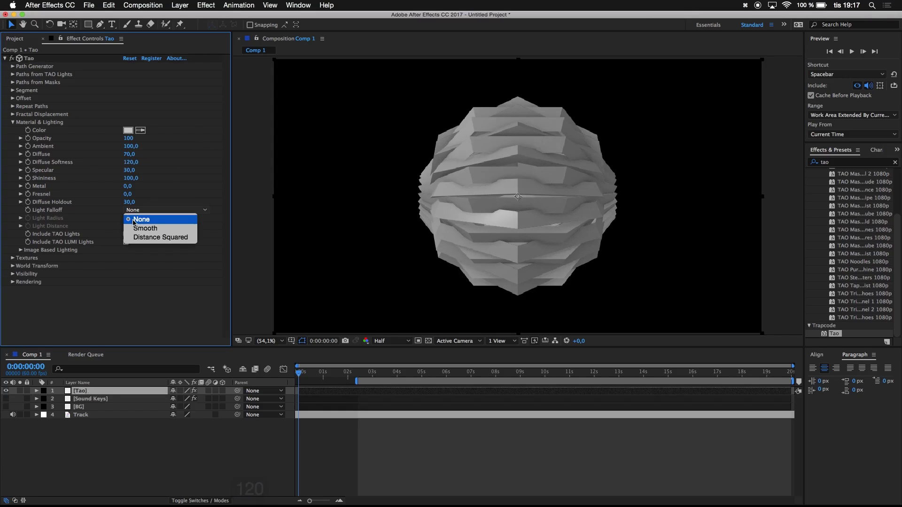
click(132, 227)
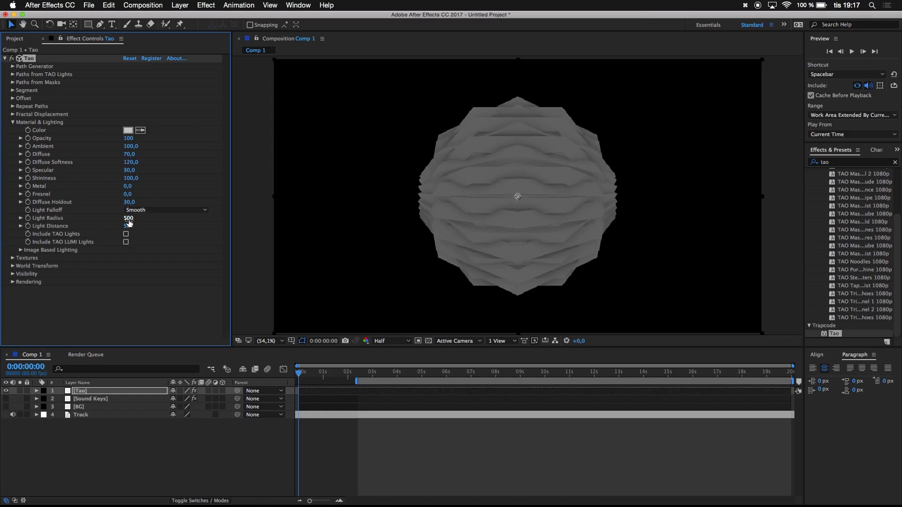
click(129, 218)
text(1500)
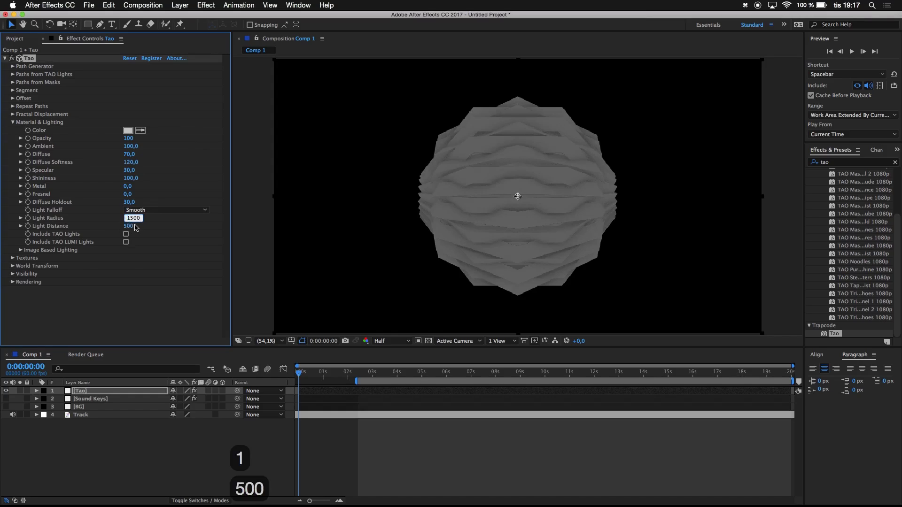
click(132, 227)
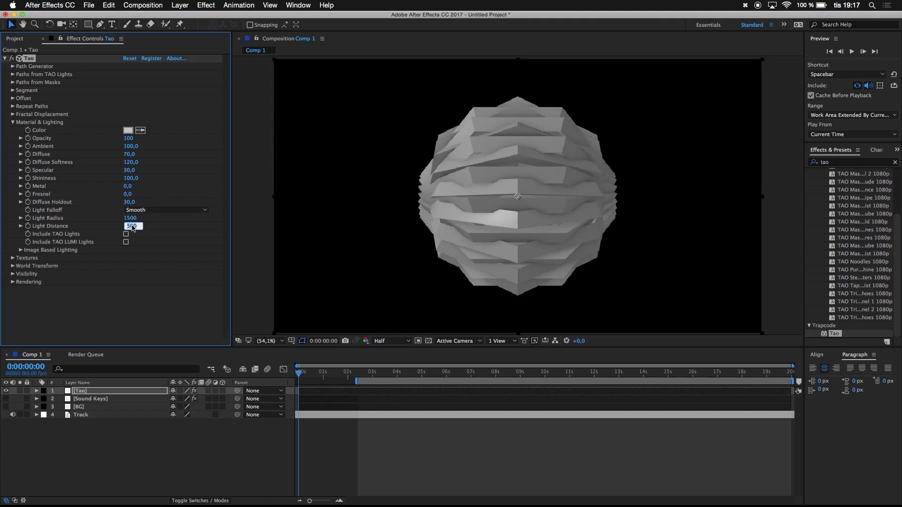
text(530)
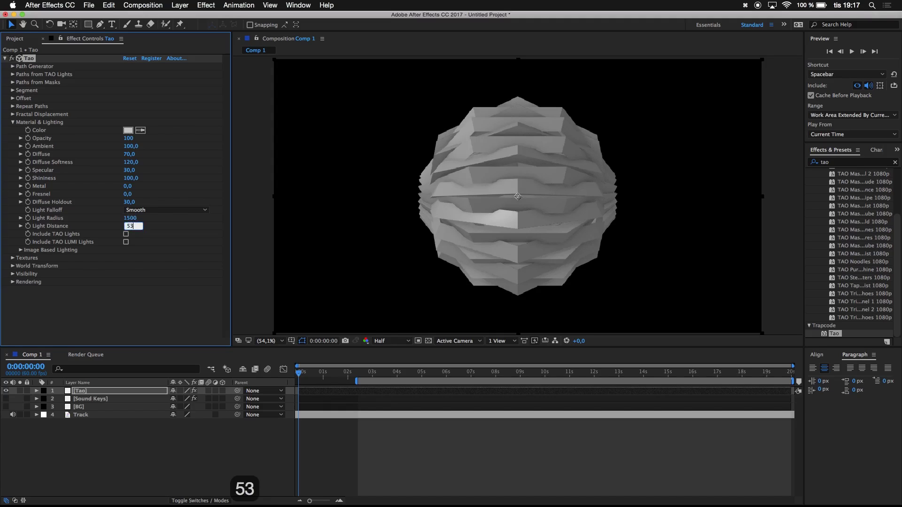
click(161, 232)
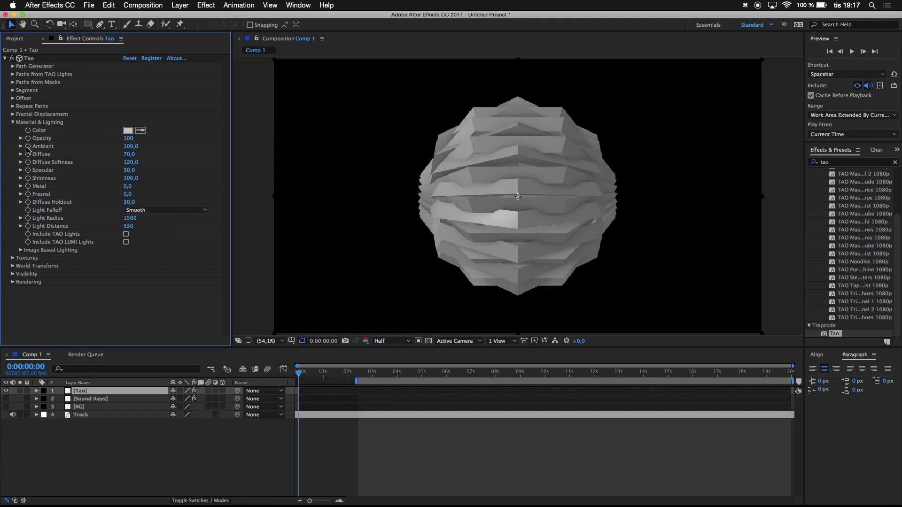
Step: Set the built-in environment of Tao's image-based lighting to Dark Industrial
click(20, 251)
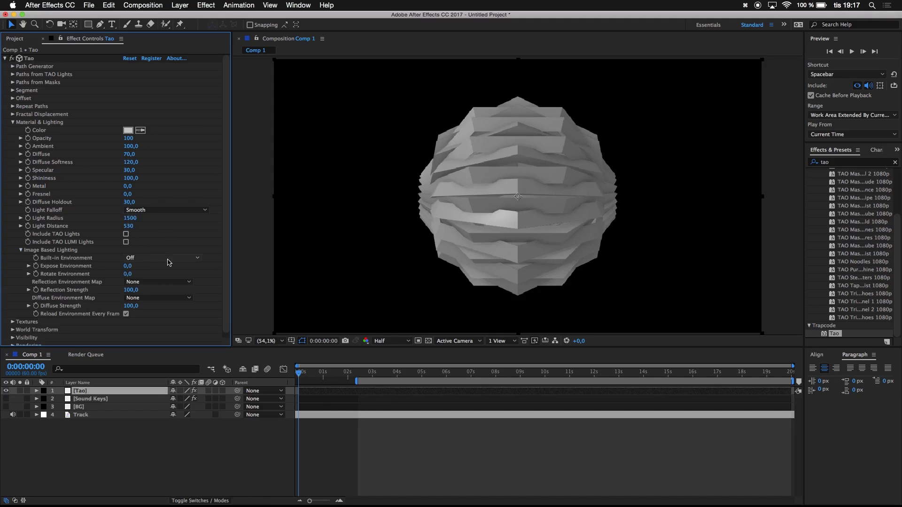
click(167, 258)
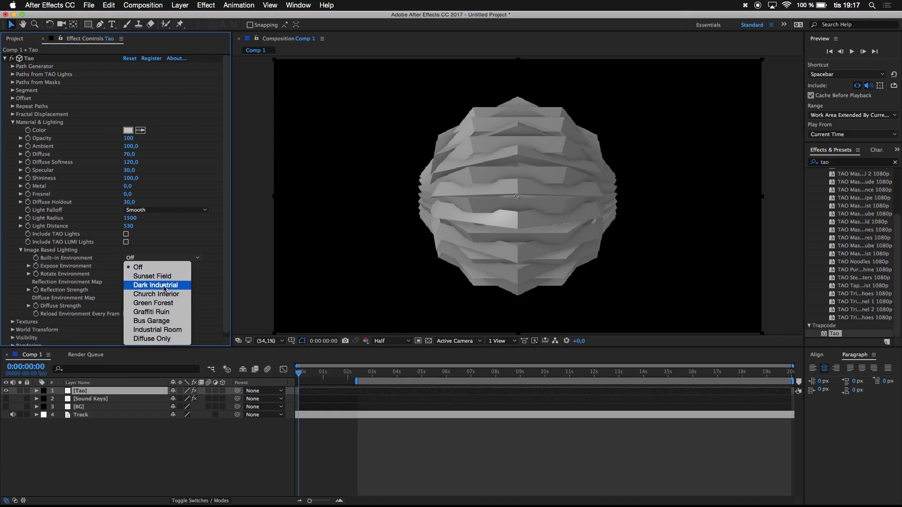
click(165, 285)
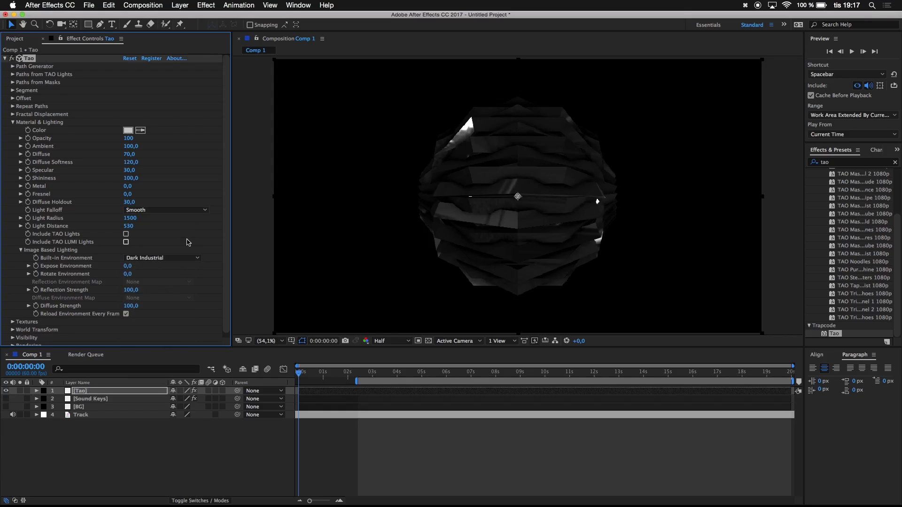
click(156, 259)
click(161, 246)
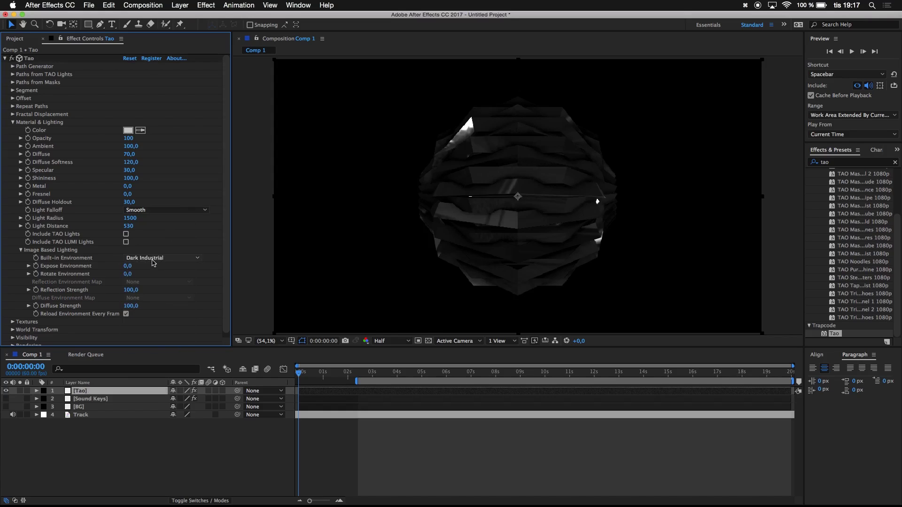
click(155, 259)
click(172, 248)
Step: Set the Reflection Strength of Tao's image-based lighting to 60
click(134, 290)
text(60)
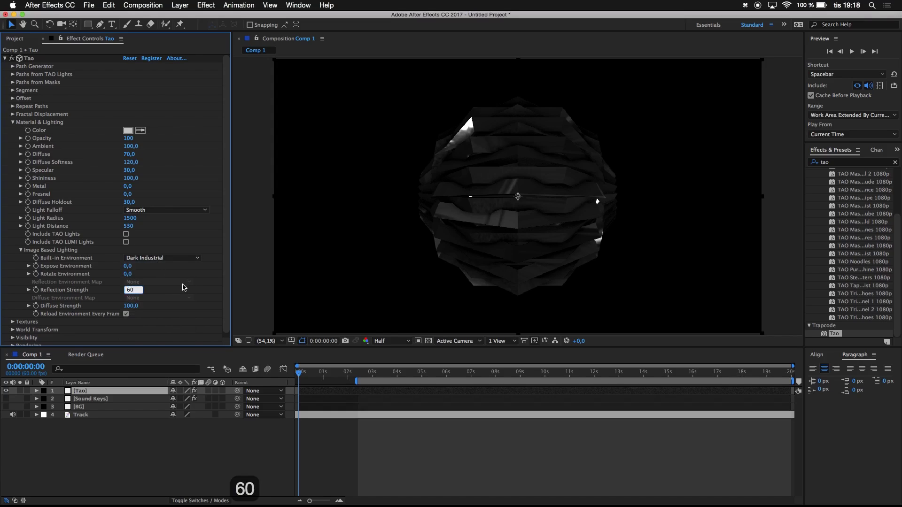
key(Return)
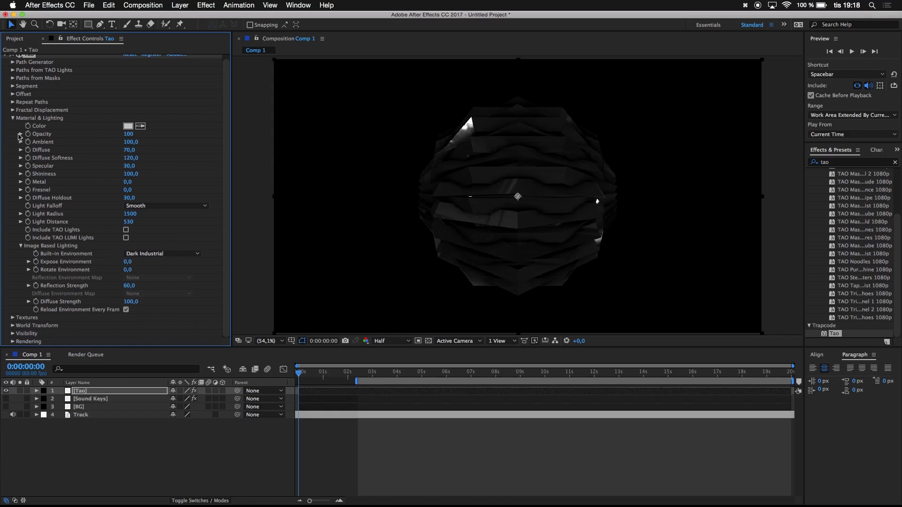
click(12, 118)
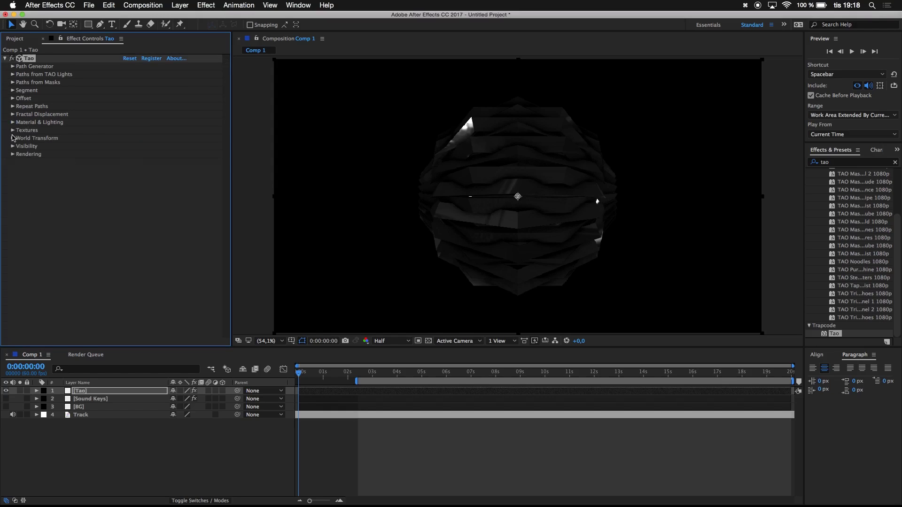
Step: Push the ball back by setting the Z value of Tao's W Position to 1200, and turn on the BG layer's visibility
click(13, 138)
click(176, 178)
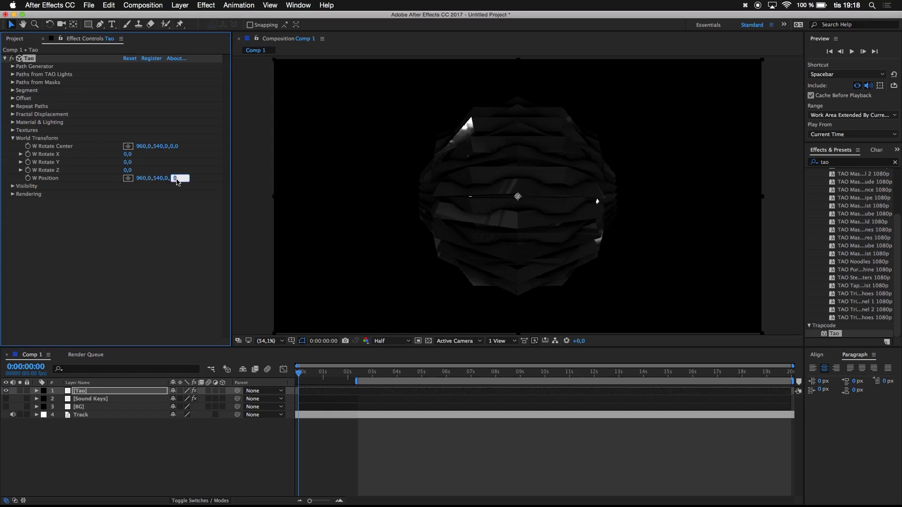
text(1200)
click(160, 230)
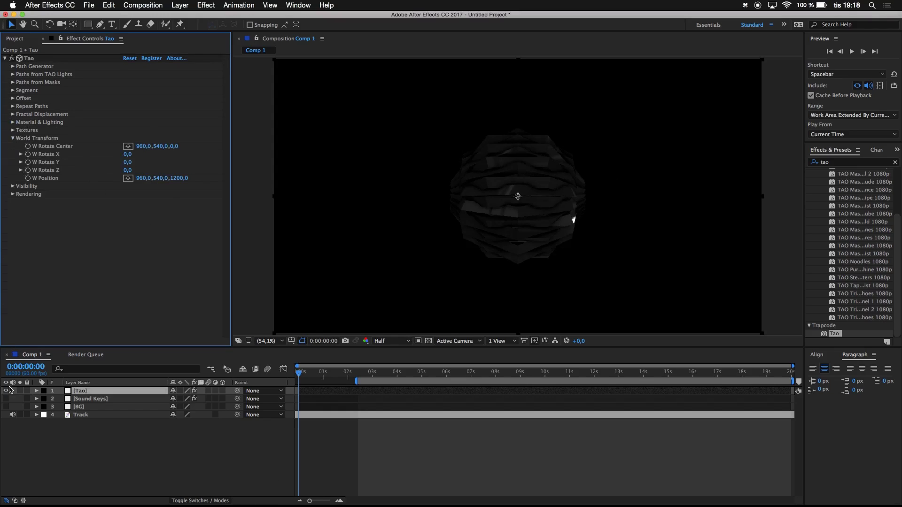
click(5, 407)
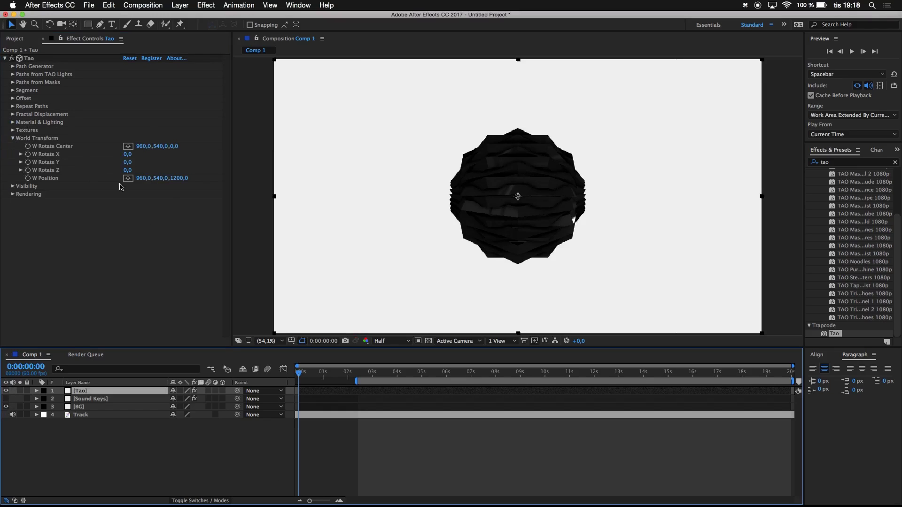
click(12, 139)
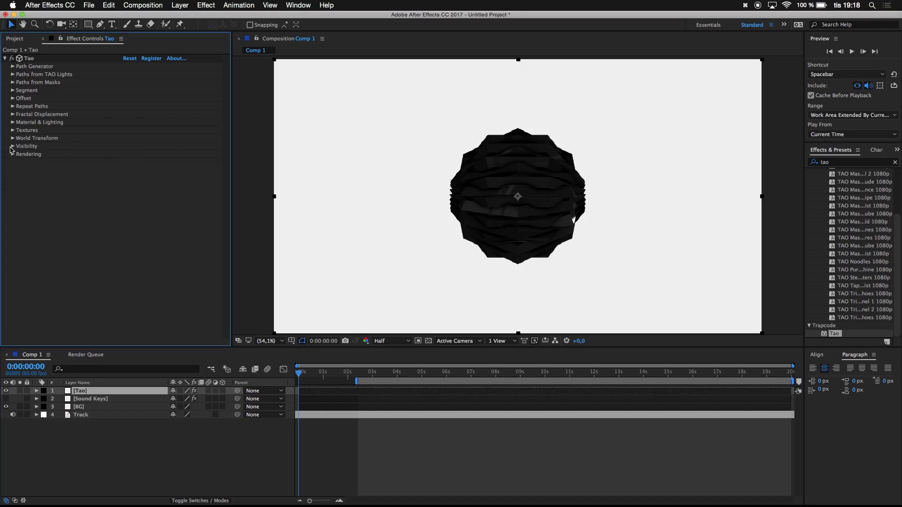
Step: Add a Brightness & Contrast effect to the Tao layer with Brightness 40 and Contrast 15
click(834, 162)
text(brigh)
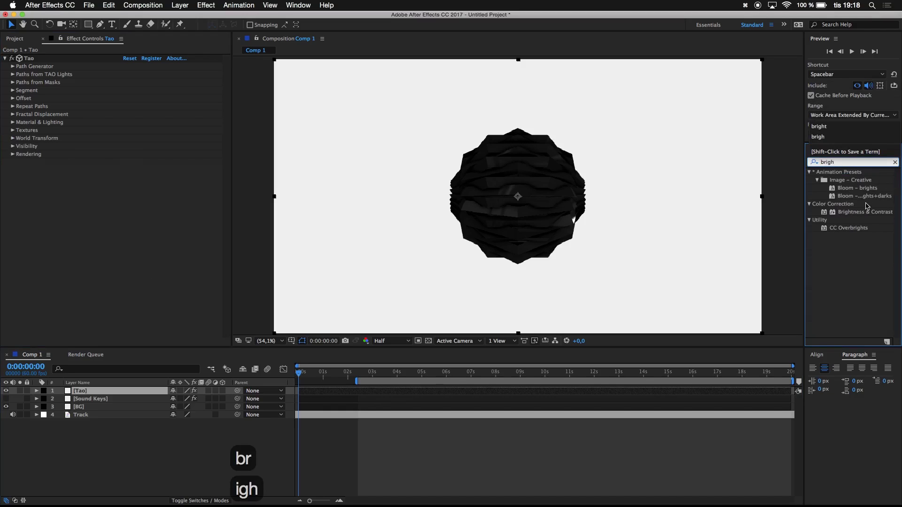
drag(864, 211, 141, 217)
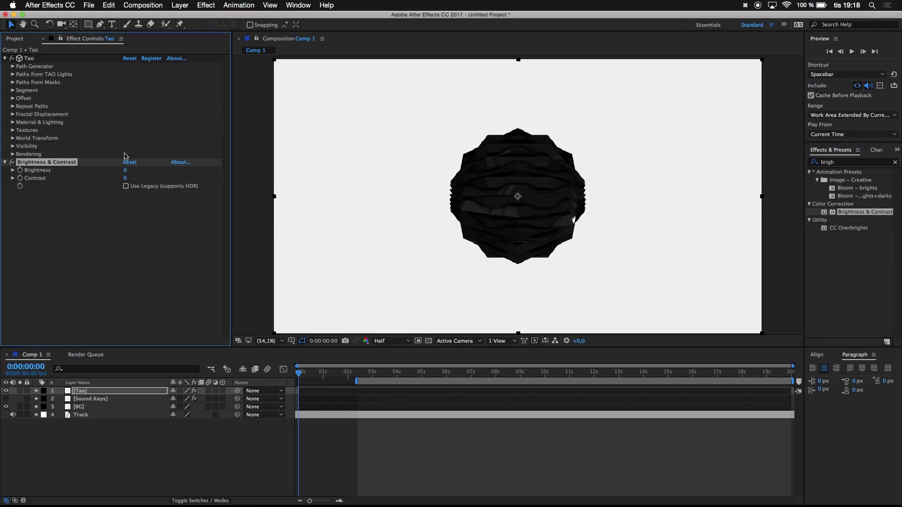
click(125, 170)
text(40)
key(Tab)
text(1)
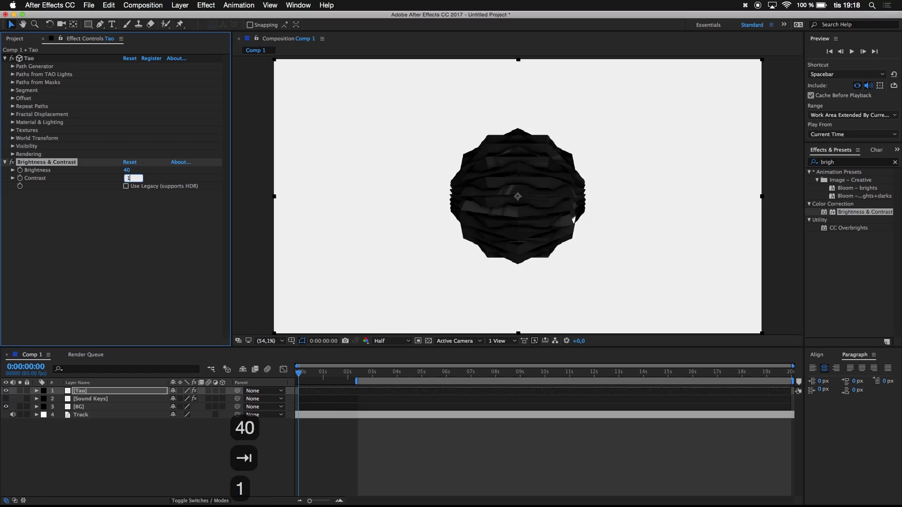
text(5)
click(177, 228)
Step: Add the color-correction Exposure effect to the Tao layer and set its master Exposure to 0.5
click(847, 166)
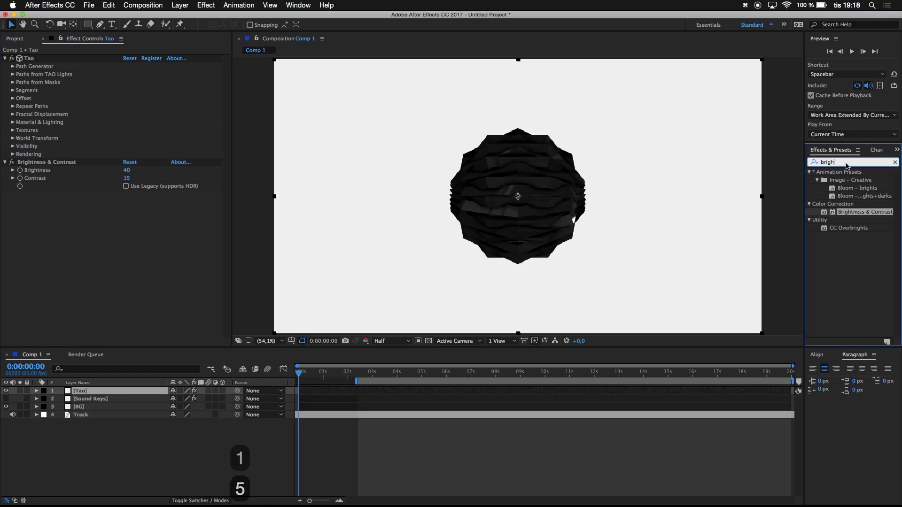
text(expos)
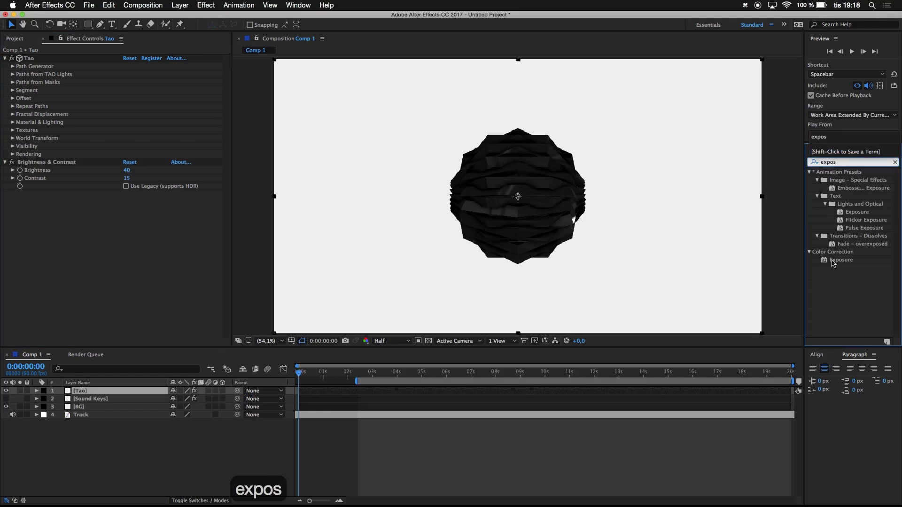
drag(833, 262, 87, 288)
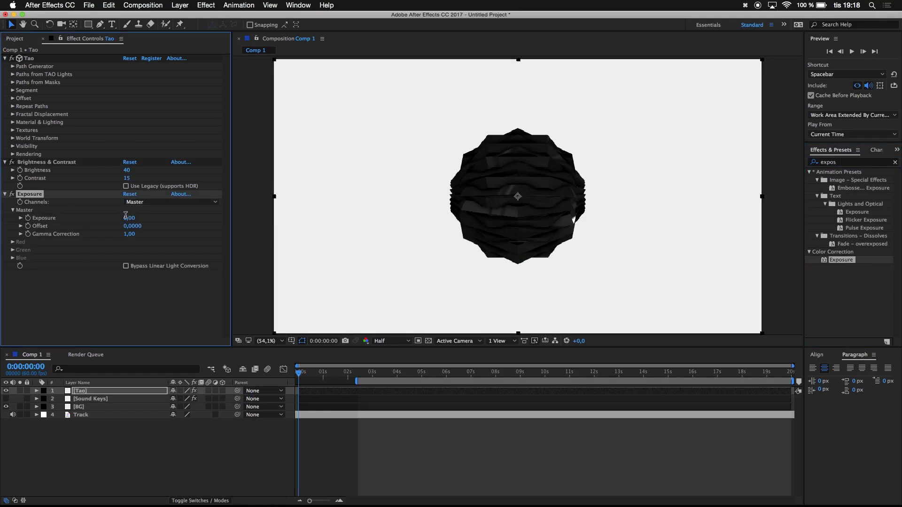
click(125, 218)
text(0,5)
click(111, 307)
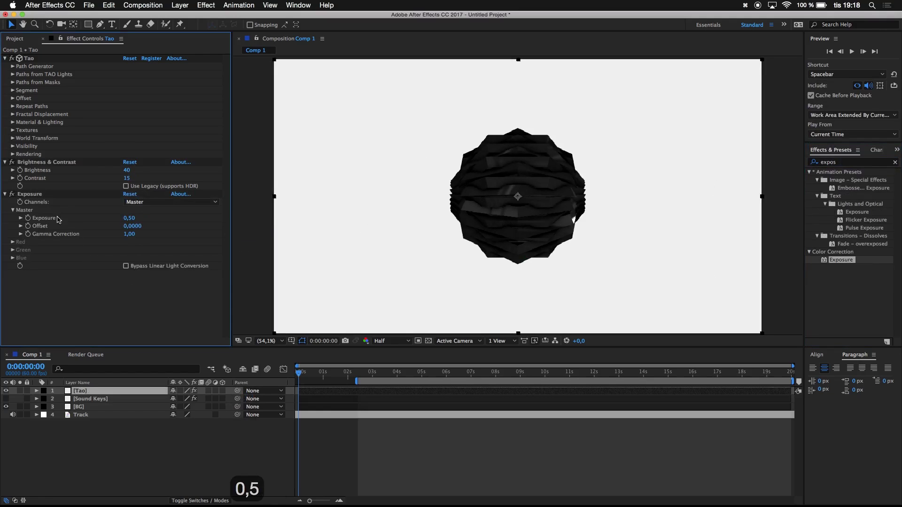
click(5, 194)
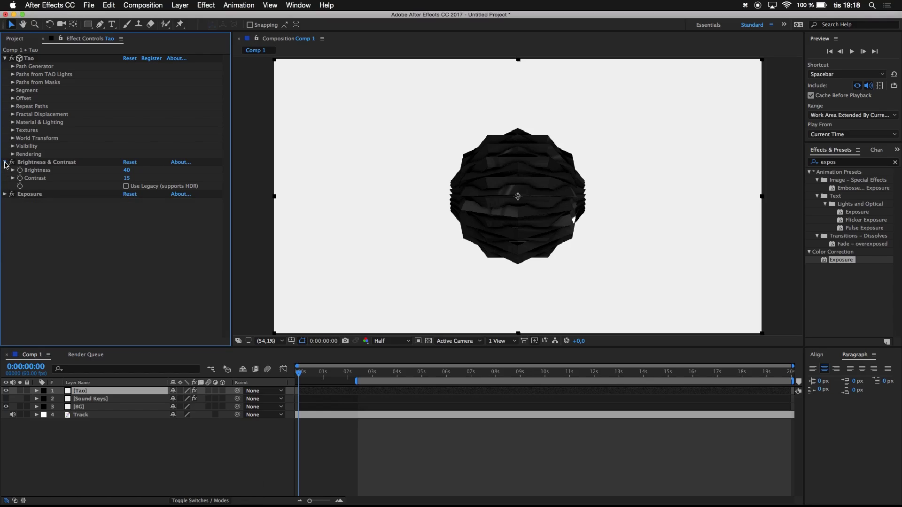
click(5, 162)
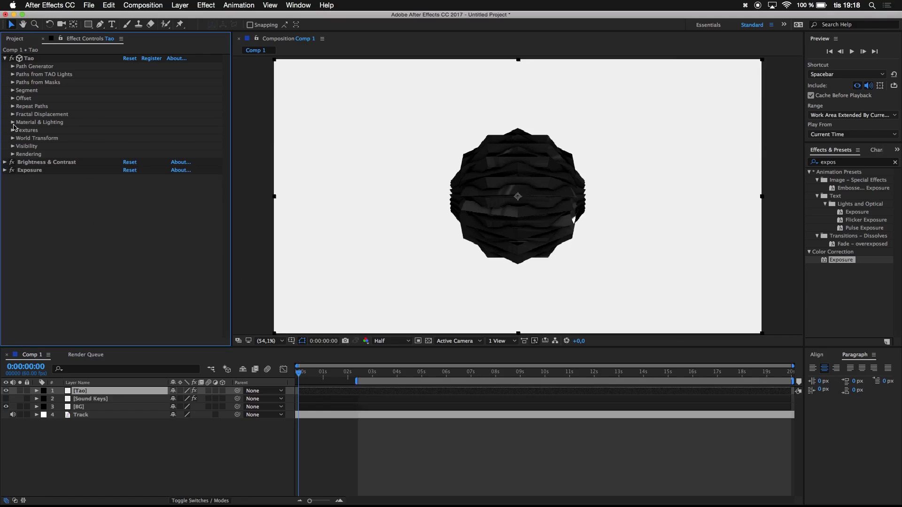
Step: Add an orange spot light with 281% intensity, a 180° cone angle, 0% cone feather and no falloff
right_click(136, 436)
mouse_move(160, 417)
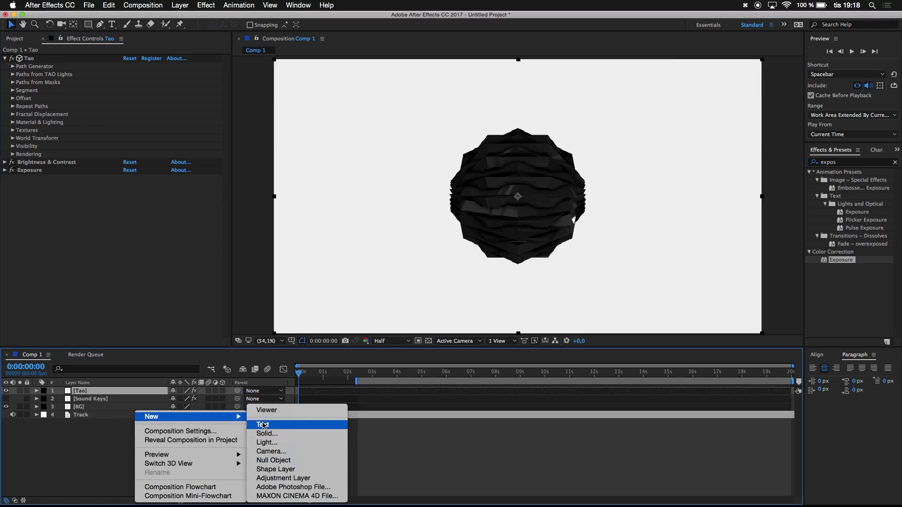
click(264, 444)
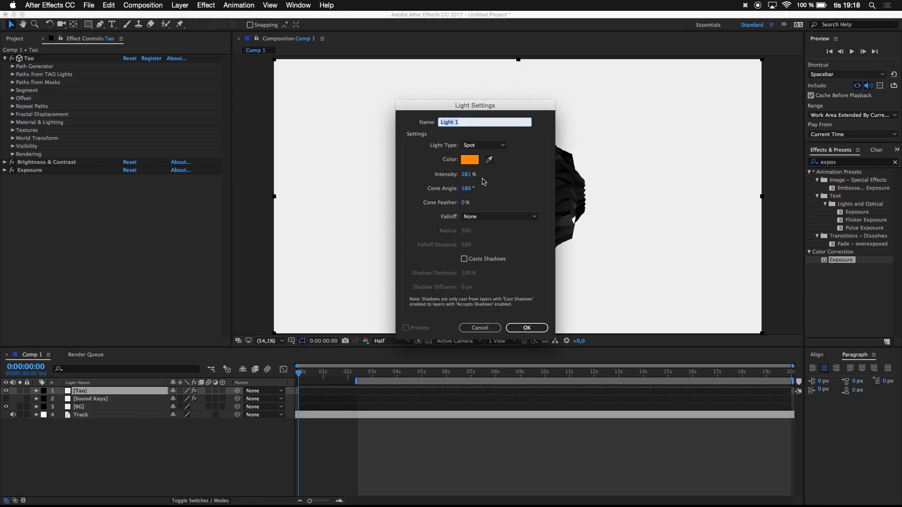
click(526, 331)
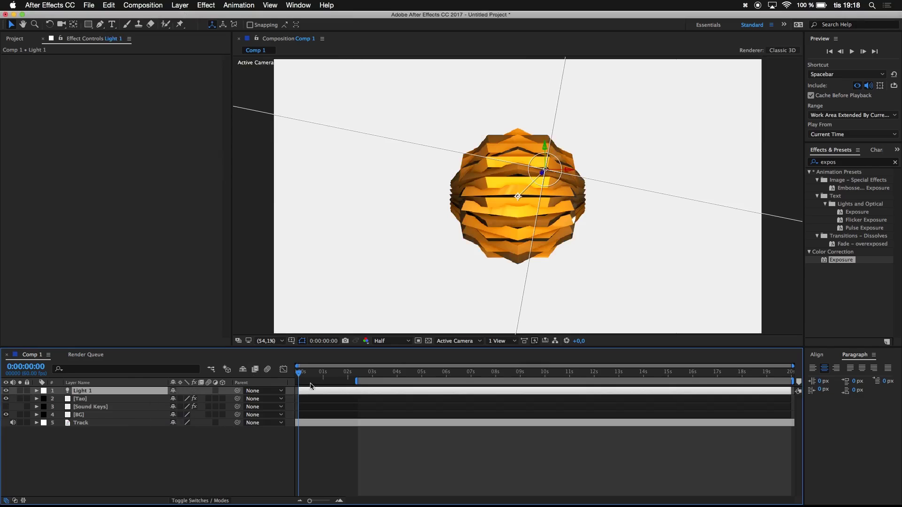
Step: Preview the lit ball along the timeline and save the project as Tutoral.aep
key(space)
drag(428, 371, 402, 361)
key(Return)
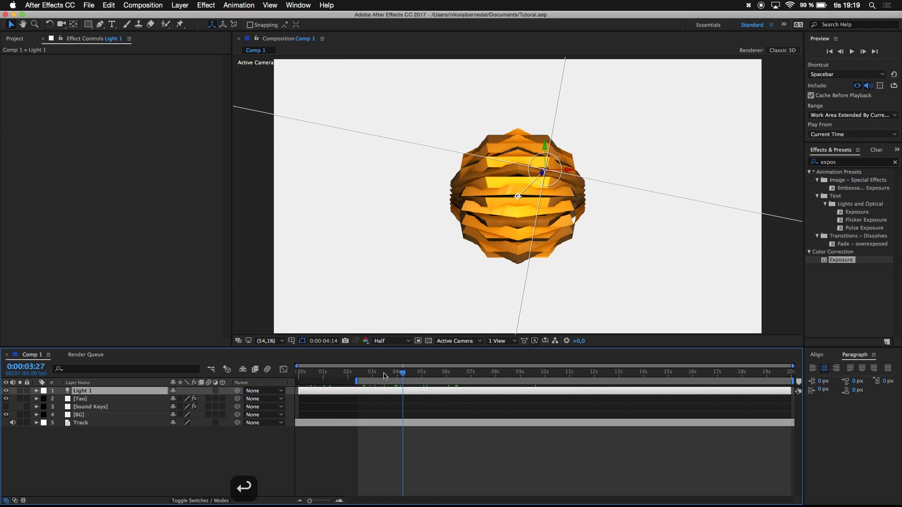
mouse_move(403, 371)
mouse_down()
mouse_move(302, 376)
mouse_move(399, 375)
mouse_up()
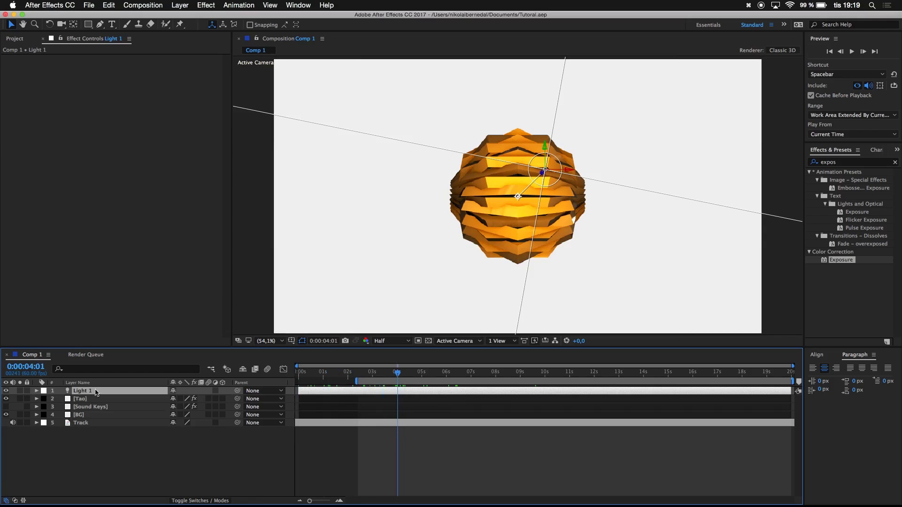
Step: Set the Fractal Type of Tao's Fractal Displacement to Multi
click(88, 400)
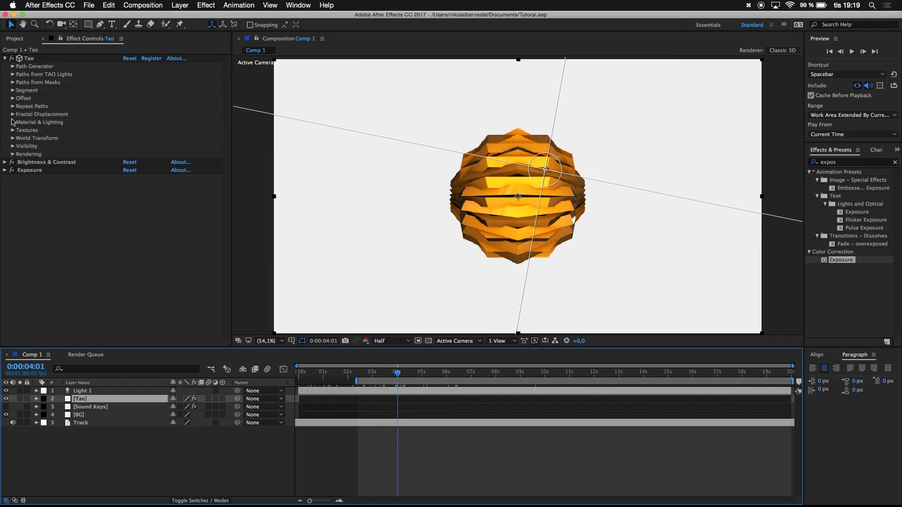
click(13, 114)
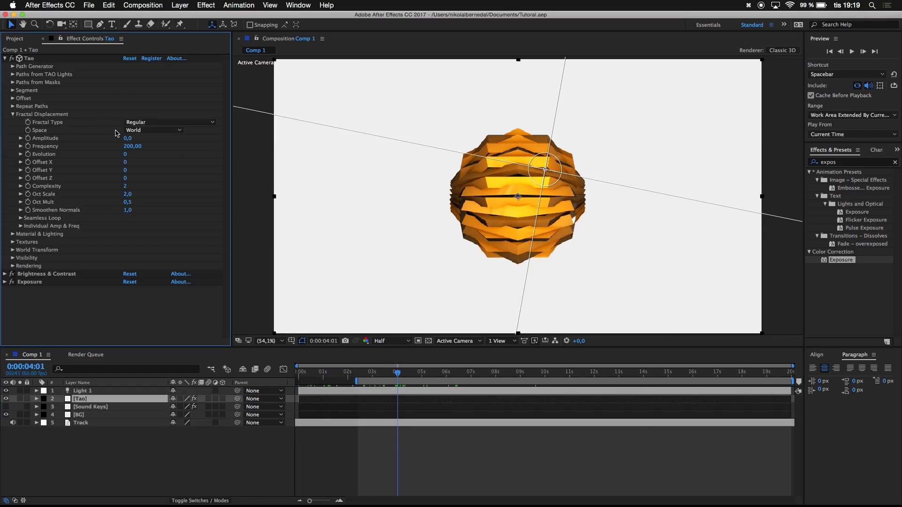
click(147, 123)
click(146, 140)
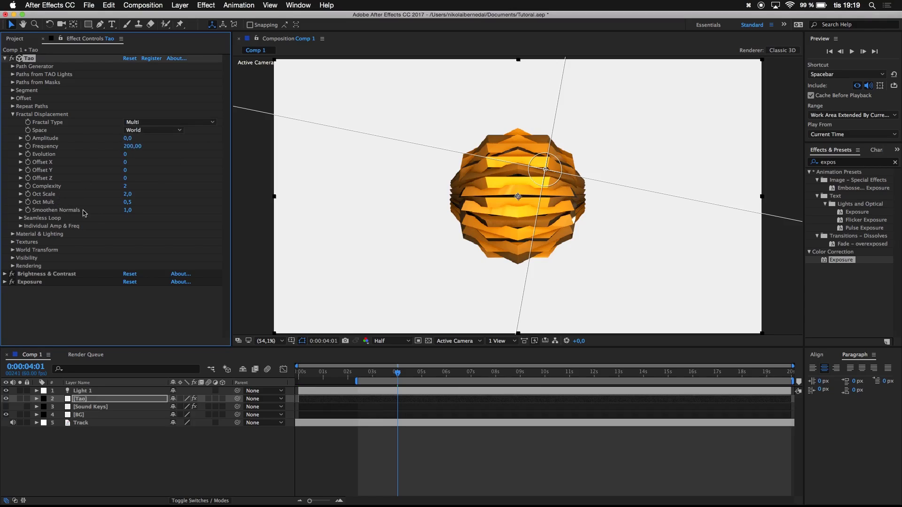
Step: Animate Tao's fractal Evolution with keyframes from 0 at the composition start to 10000 at 0:00:19:59
drag(334, 373, 214, 370)
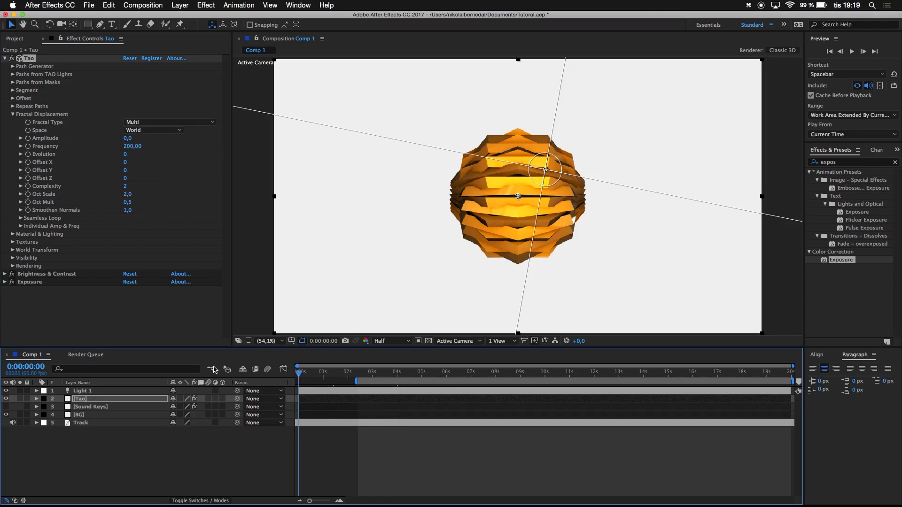
click(28, 154)
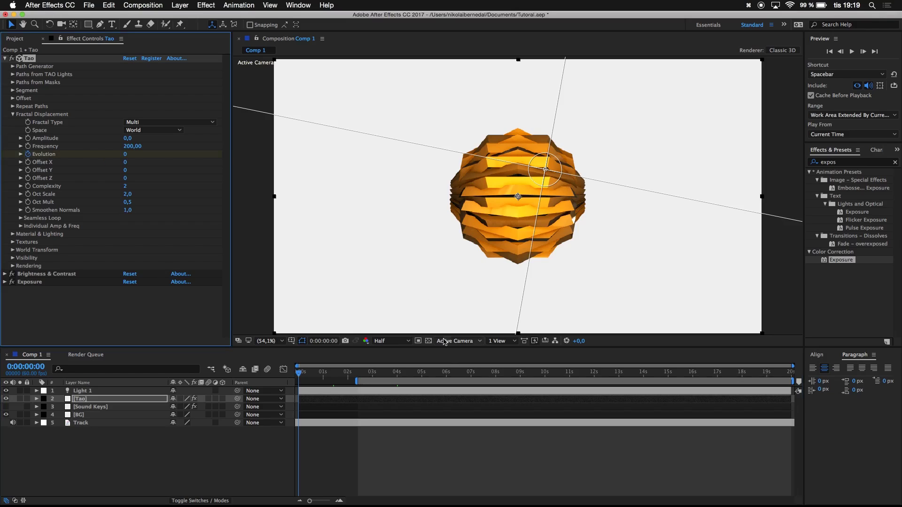
drag(429, 374, 871, 328)
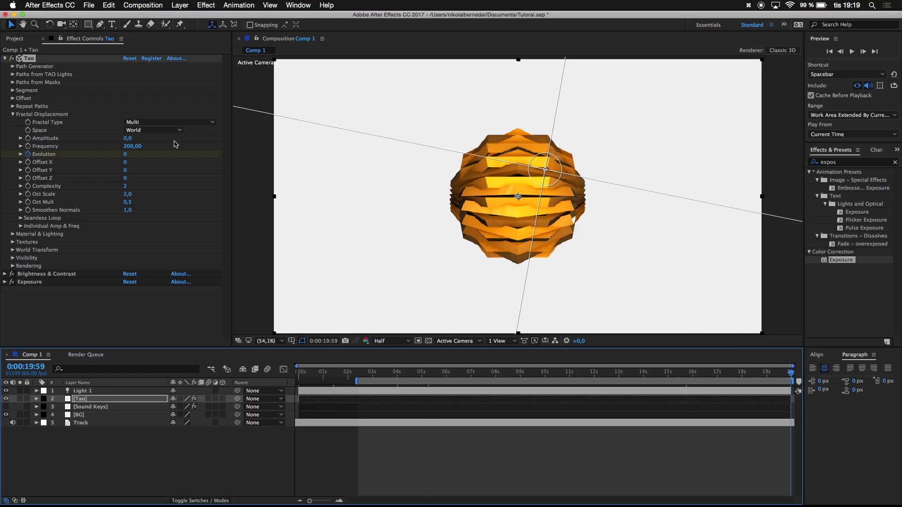
click(126, 154)
text(100)
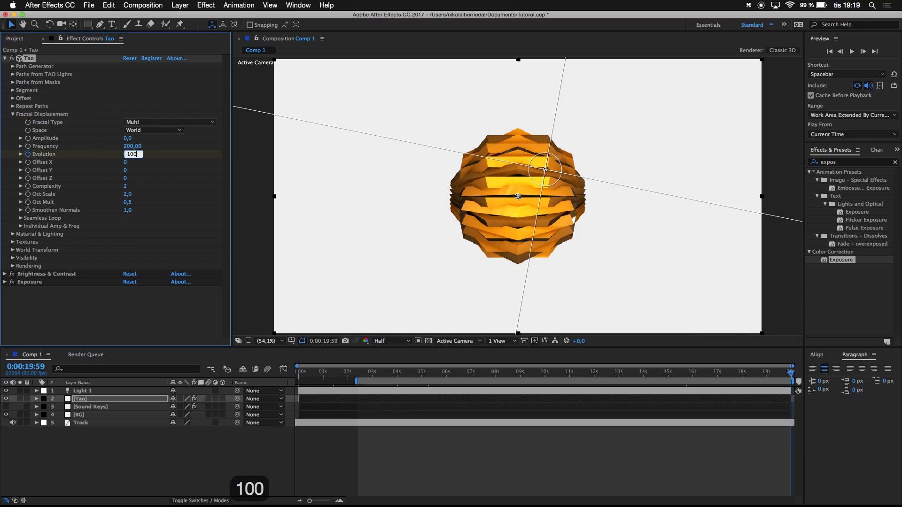
text(00)
key(Return)
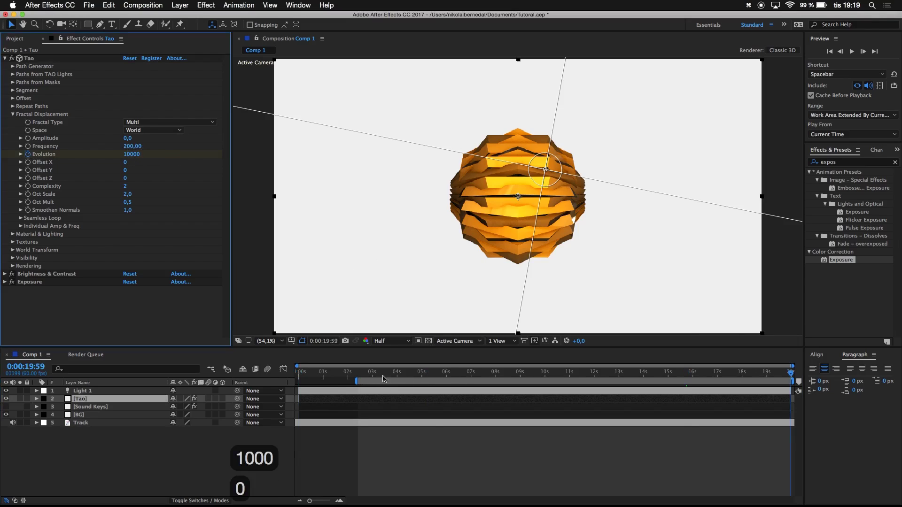
Step: At 0:00:02:44, reveal the Range 1 settings of Sound Keys and briefly show its layer to inspect the spectrum and output
click(365, 373)
click(91, 407)
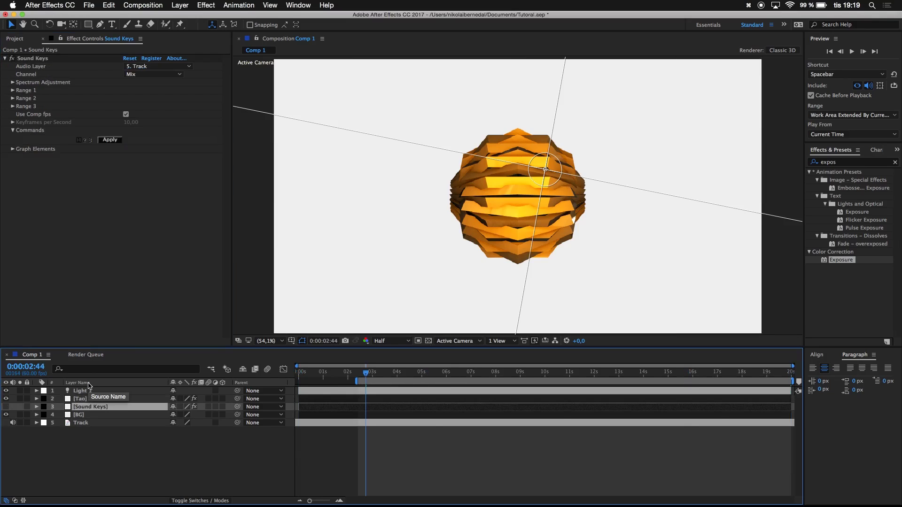
click(13, 90)
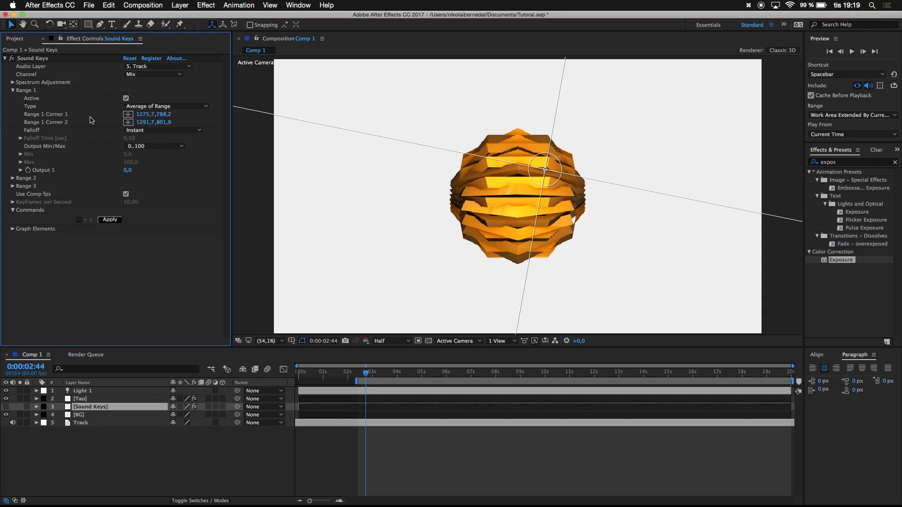
click(5, 407)
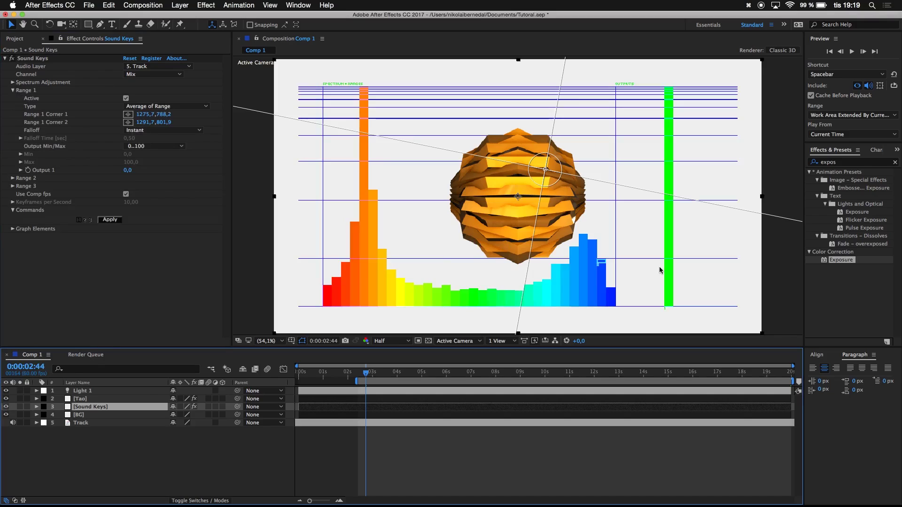
click(5, 407)
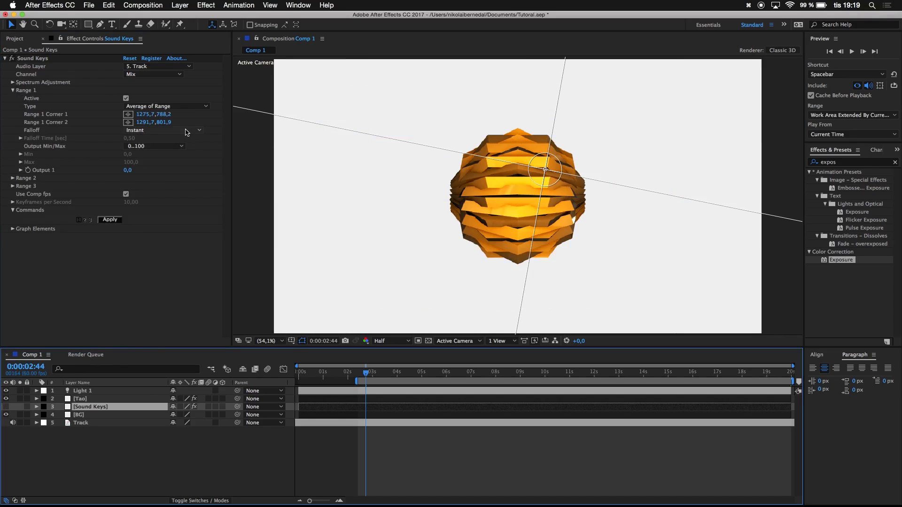
Step: Set Sound Keys Range 1 to an Exponential falloff and a Custom output minimum and maximum
click(172, 133)
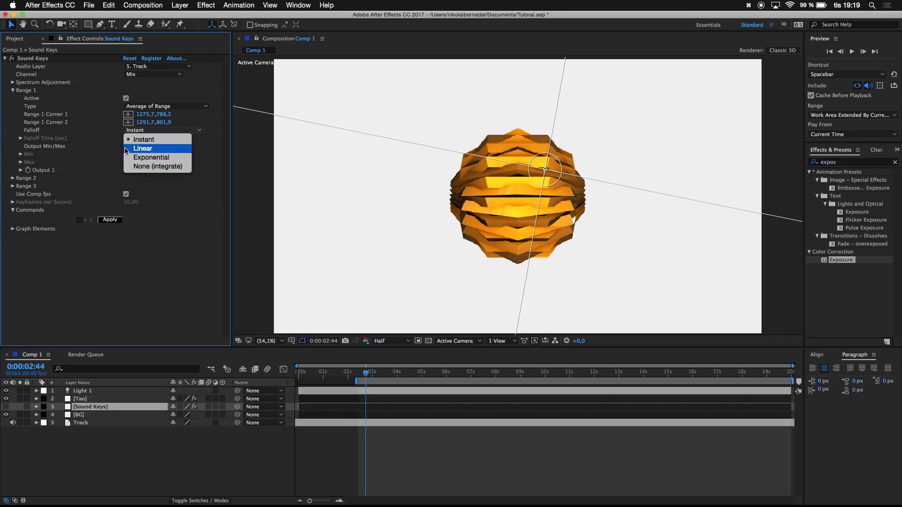
click(155, 157)
click(153, 148)
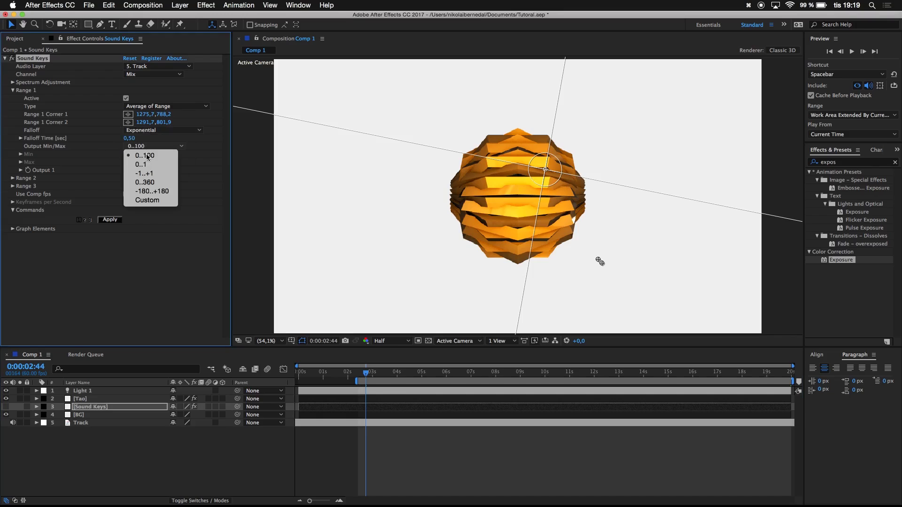
click(135, 201)
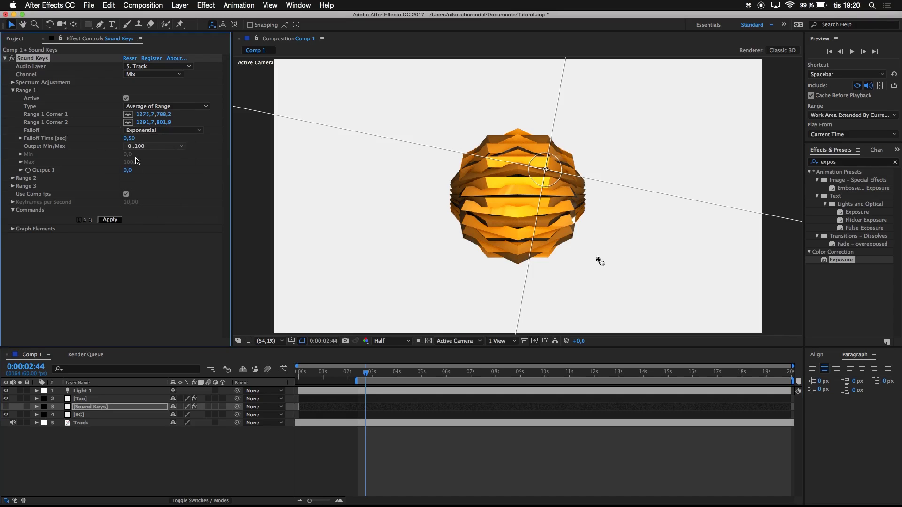
Step: Try a Fractal Displacement Amplitude of 322 on the Tao layer, and undo it
click(100, 399)
drag(127, 137, 256, 114)
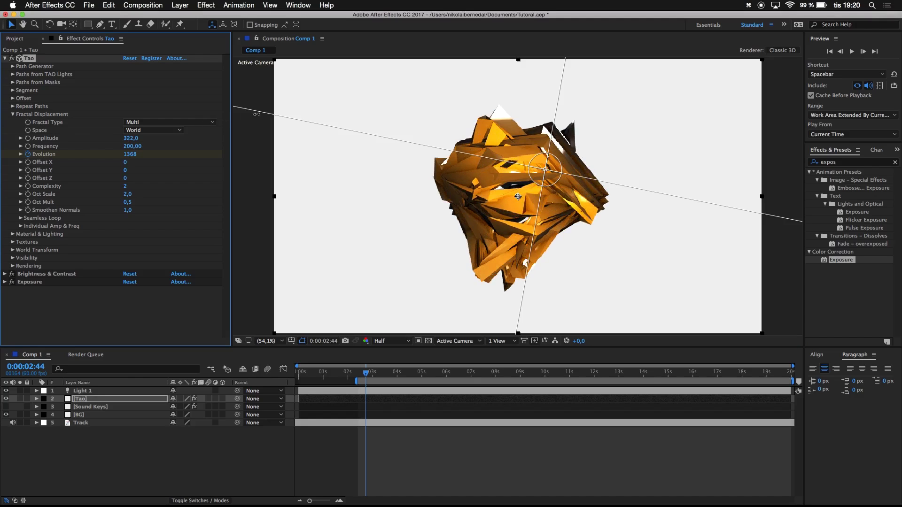
key(super+z)
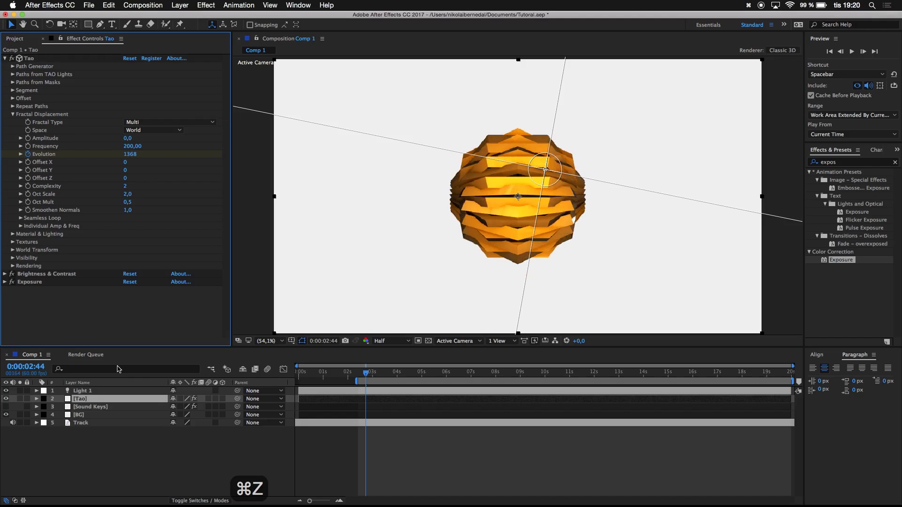
Step: Set the Range 1 output Max of Sound Keys to 300 and apply the effect to generate the Output 1 keyframes
click(86, 415)
click(89, 407)
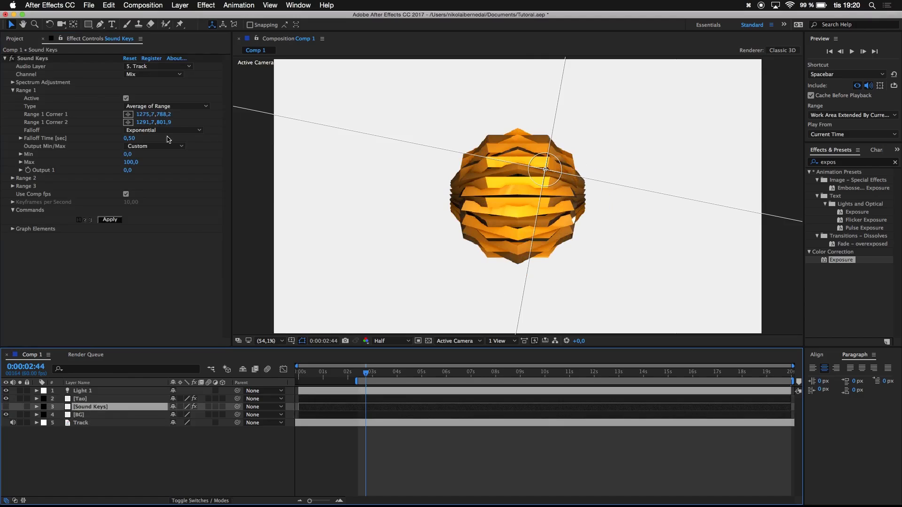
click(133, 162)
text(300)
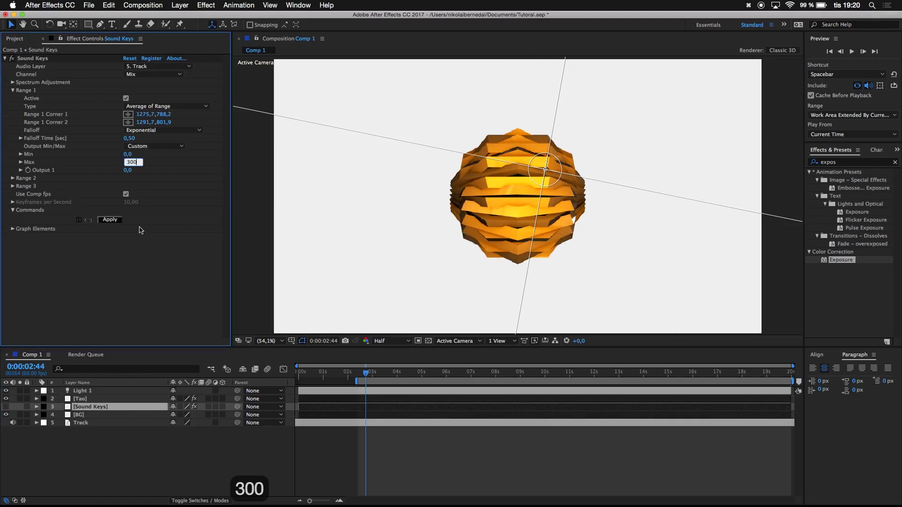
click(135, 272)
click(113, 220)
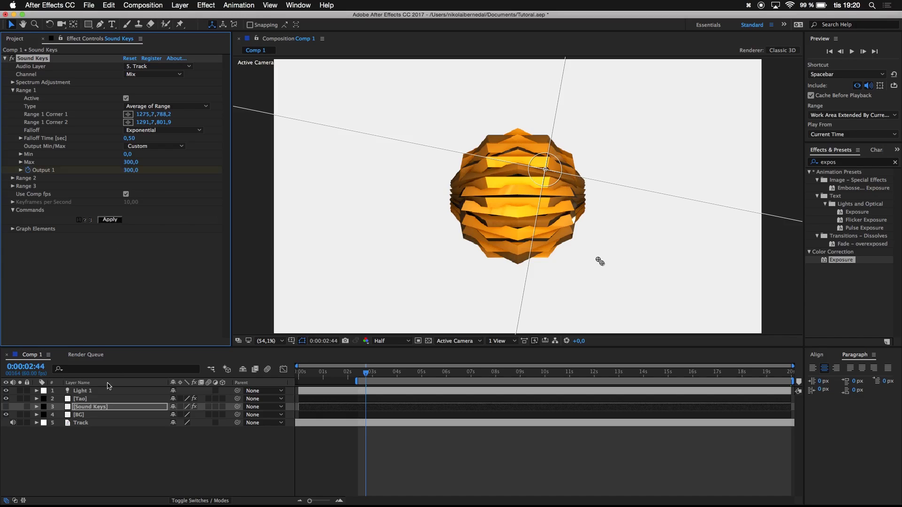
Step: Link Tao's Fractal Displacement Amplitude to the Output 1 property of Sound Keys with an expression
click(91, 407)
key(u)
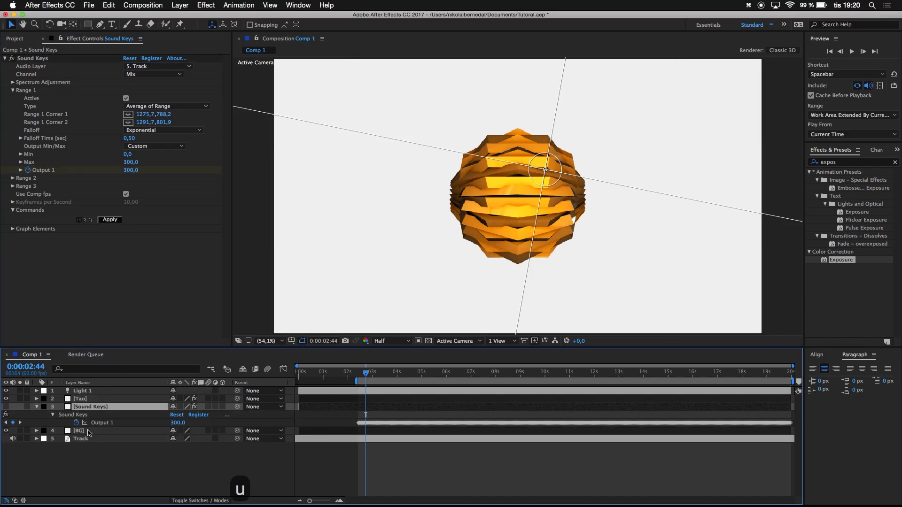
click(79, 398)
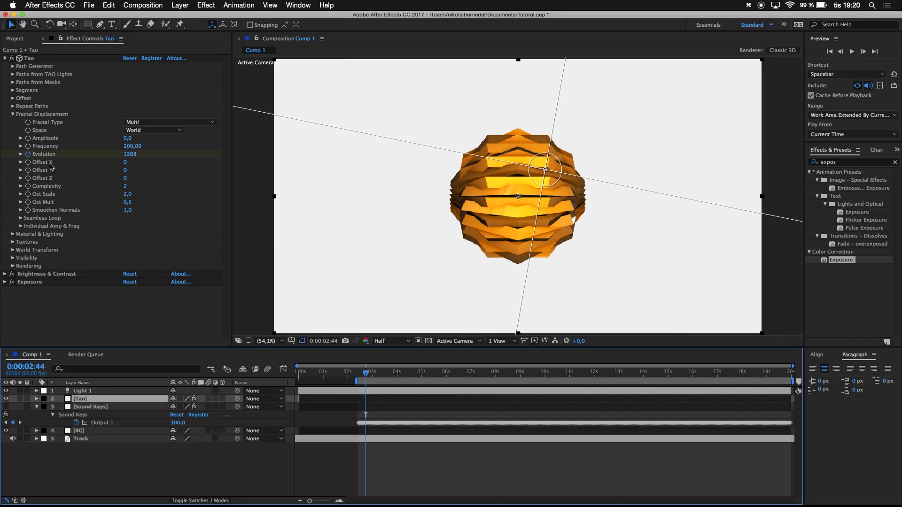
click(42, 139)
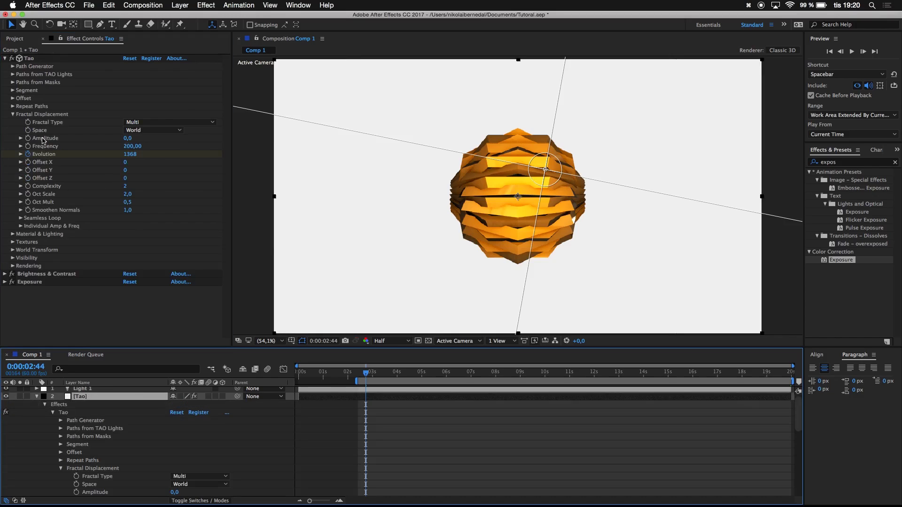
scroll(92, 462, down, 6)
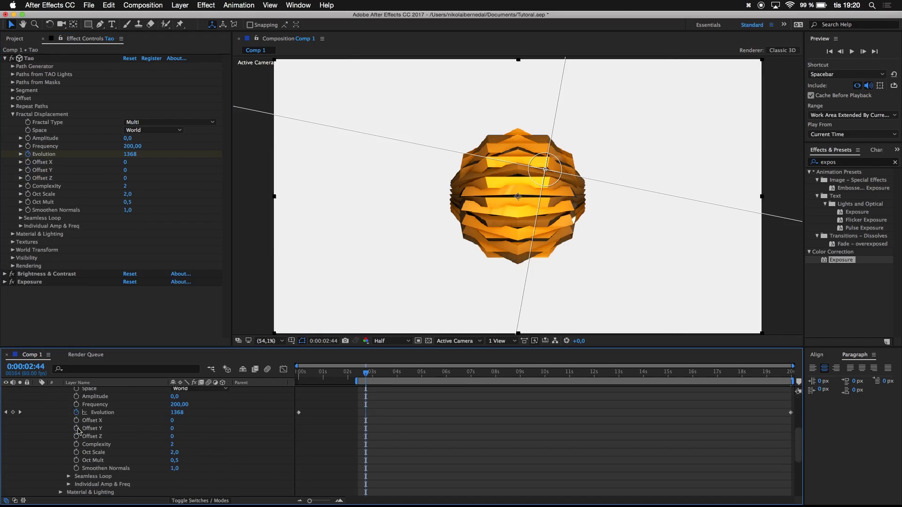
alt+click(76, 397)
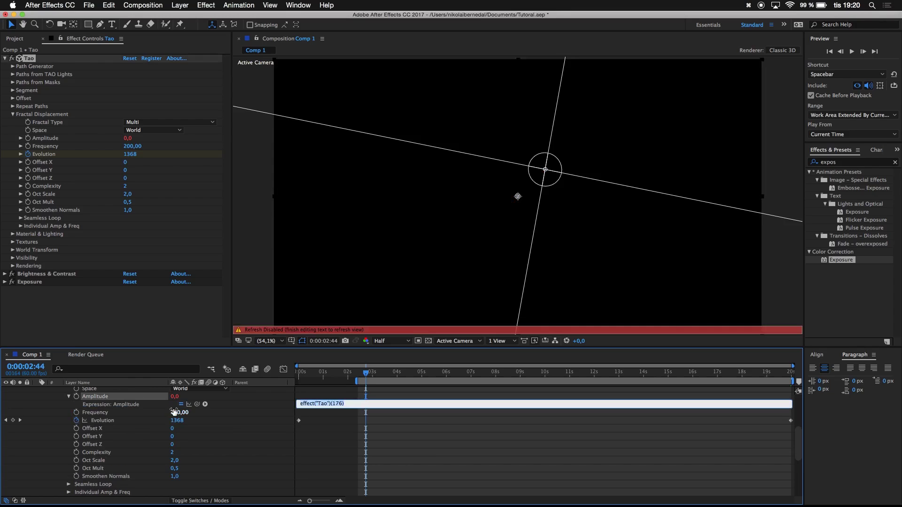
drag(197, 409, 121, 477)
Step: Collapse the expanded properties of all layers in the timeline and clear the layer selection
key(super+a)
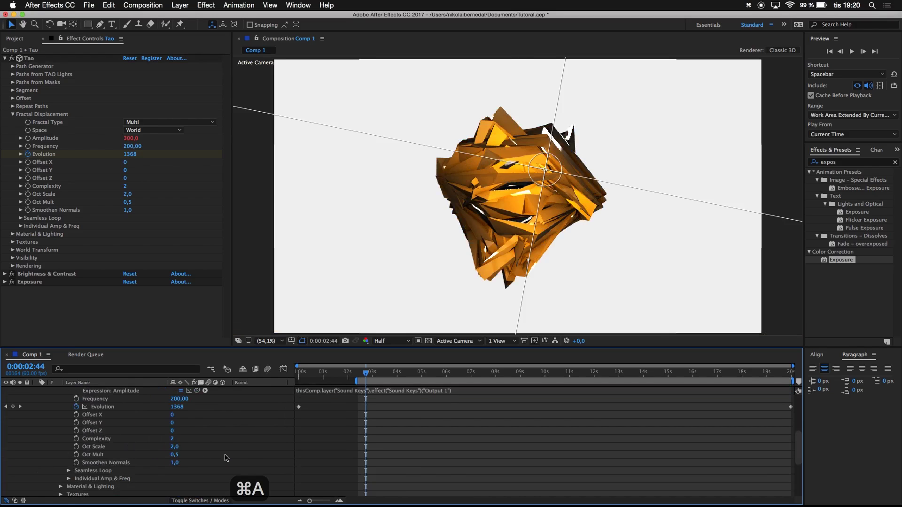
key(u)
key(u)
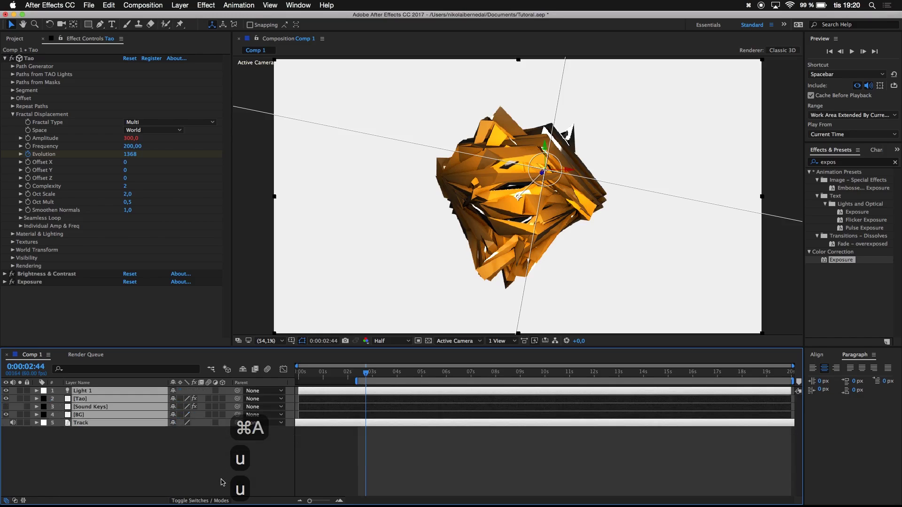
click(347, 404)
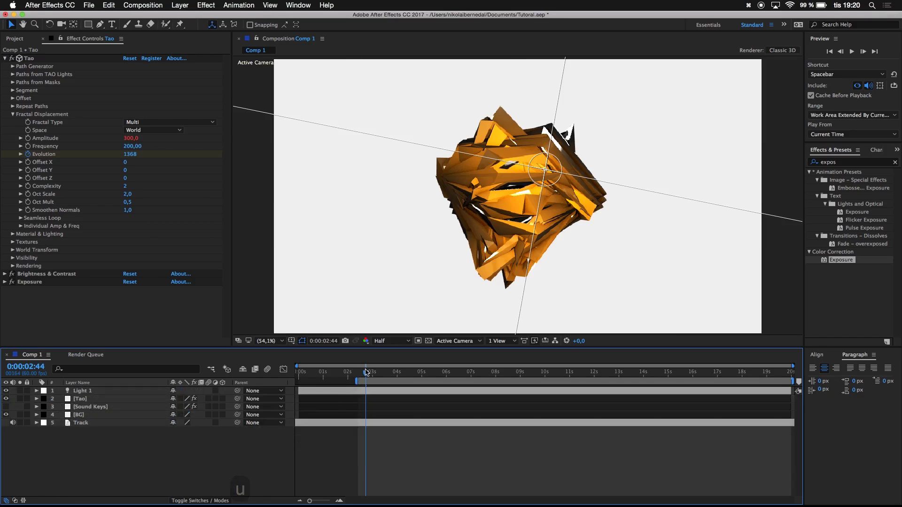
Step: Preview the audio-driven ball from the composition start, then place the current time at 0:00:04:11
key(Home)
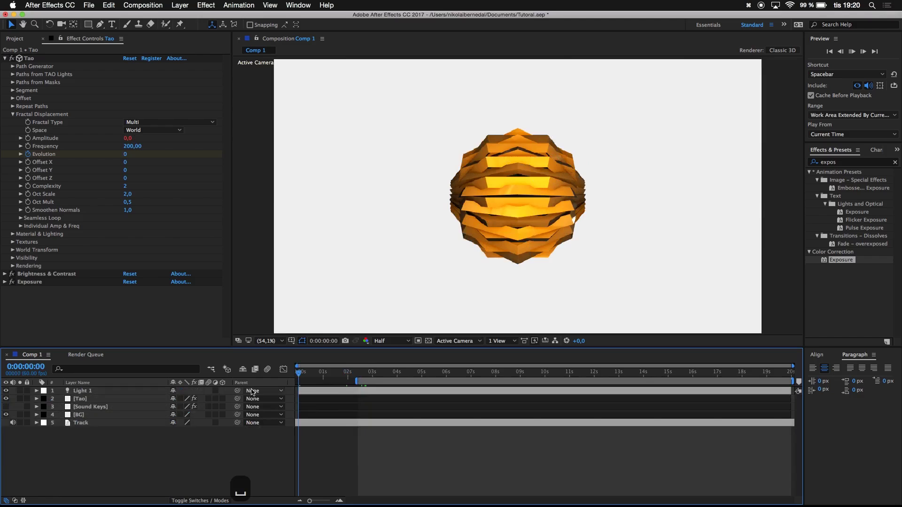
key(space)
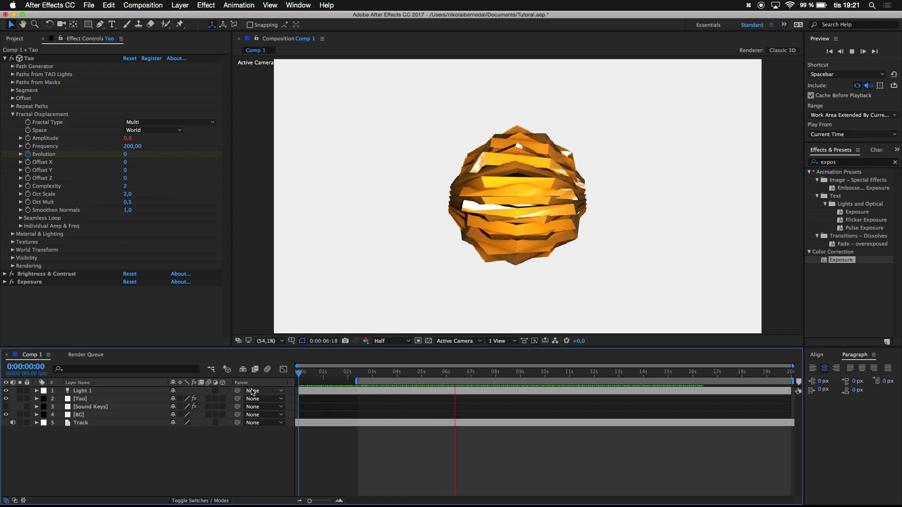
key(space)
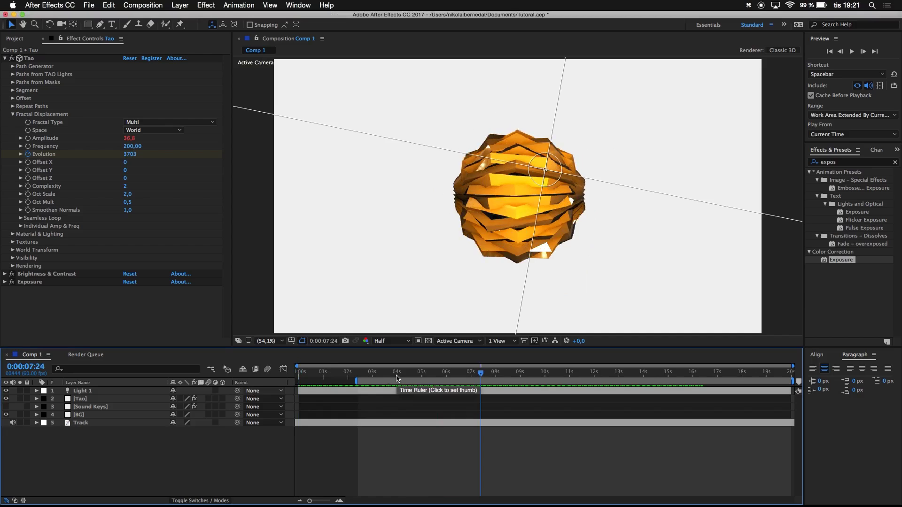
click(400, 375)
Step: Add a new camera layer to the composition with the offered camera settings
right_click(237, 411)
mouse_move(258, 419)
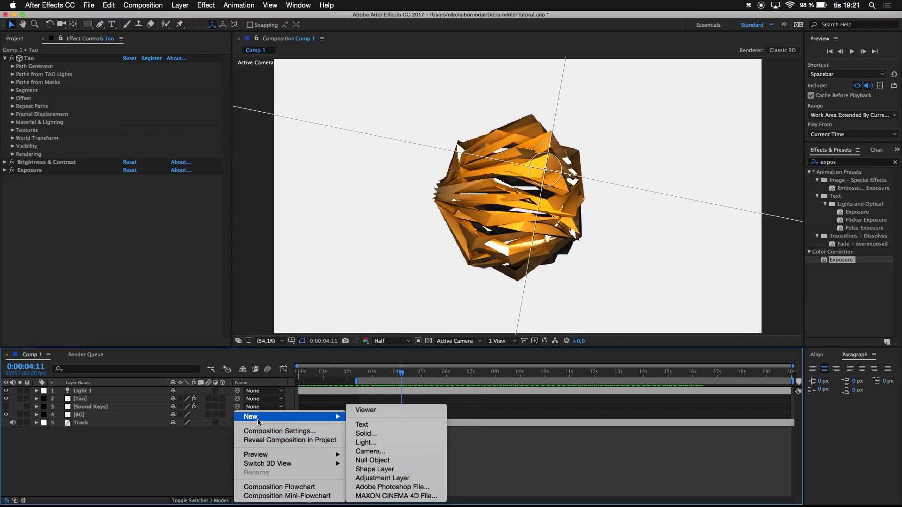
click(383, 452)
key(Return)
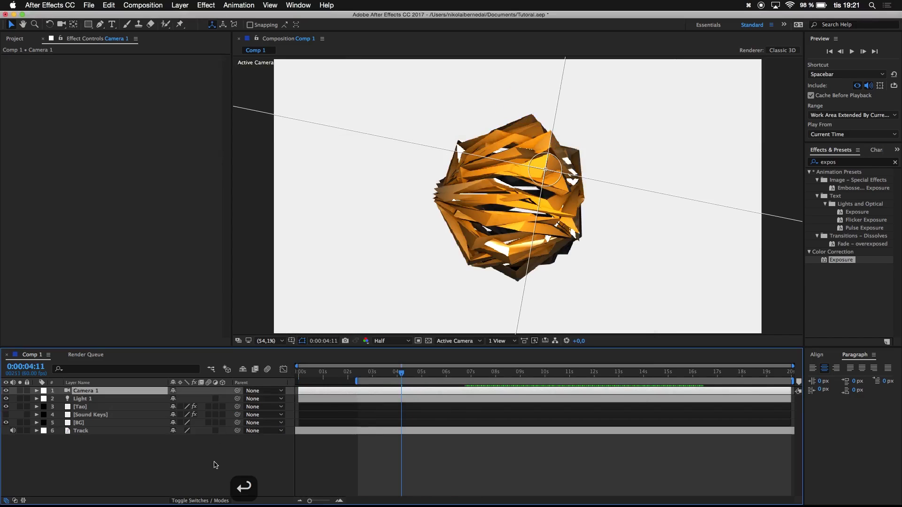
Step: Add a null object to the composition and name it Control
right_click(216, 412)
mouse_move(246, 417)
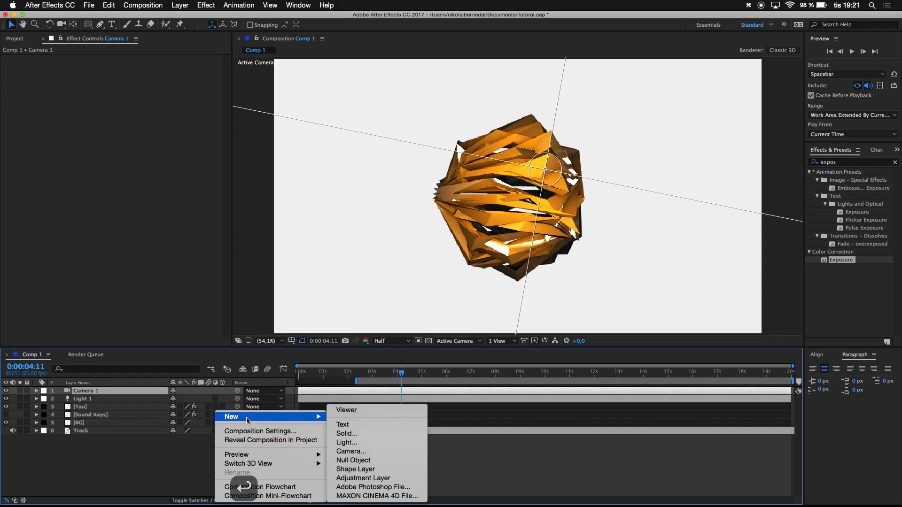
click(354, 461)
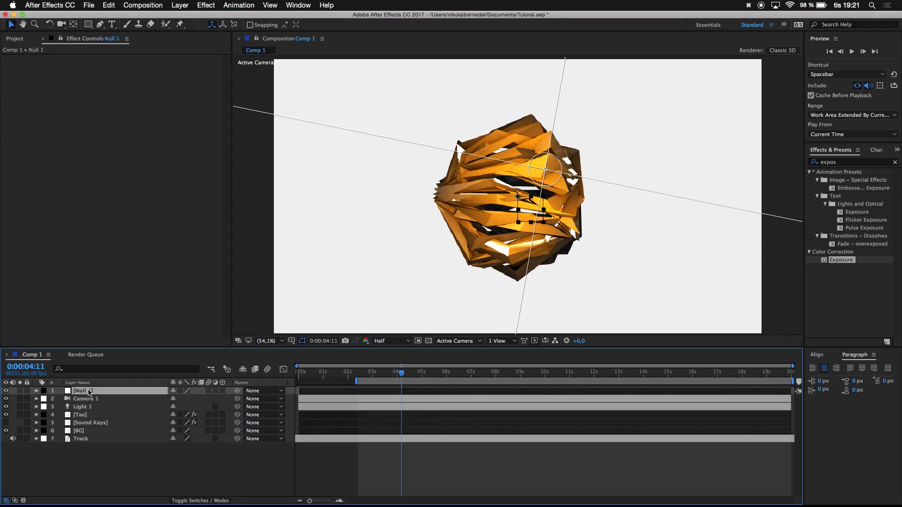
key(Return)
text(Control)
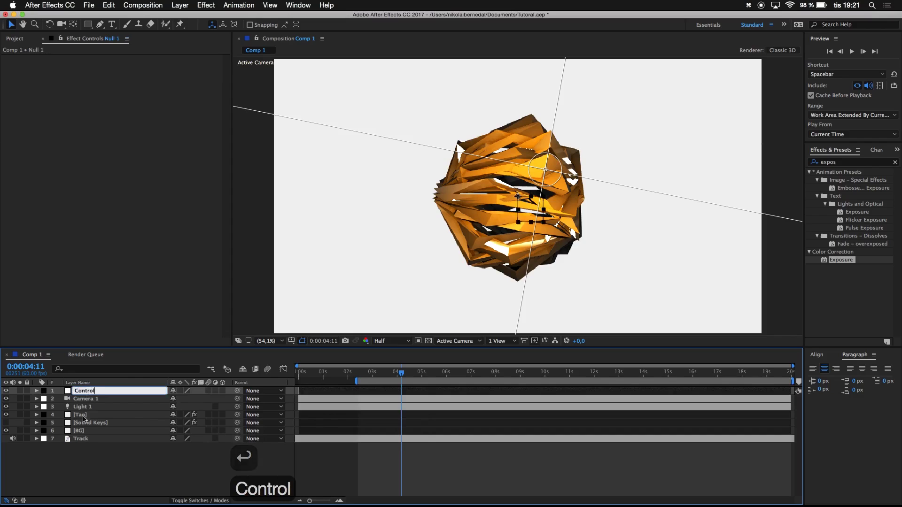
click(86, 458)
Step: Parent Camera 1 to Control as a 3D null and set Control's scale to 120%
click(102, 392)
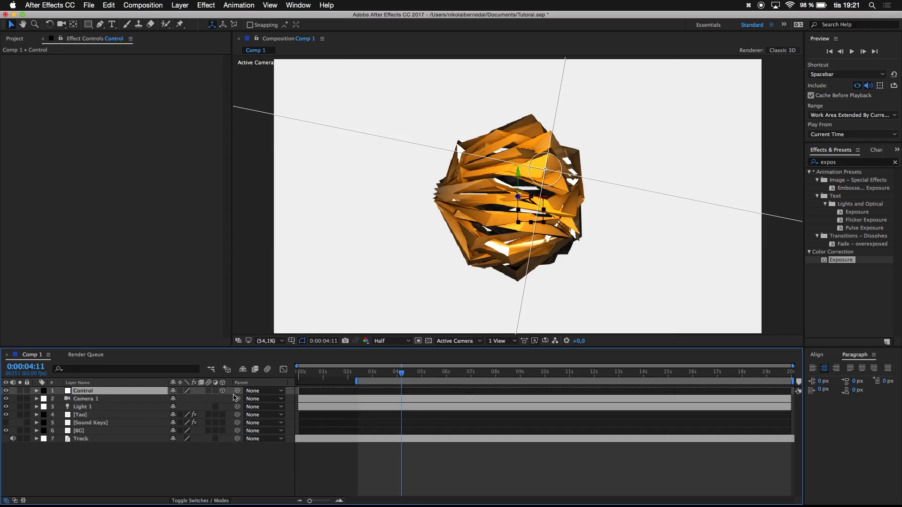
drag(237, 399, 132, 395)
key(s)
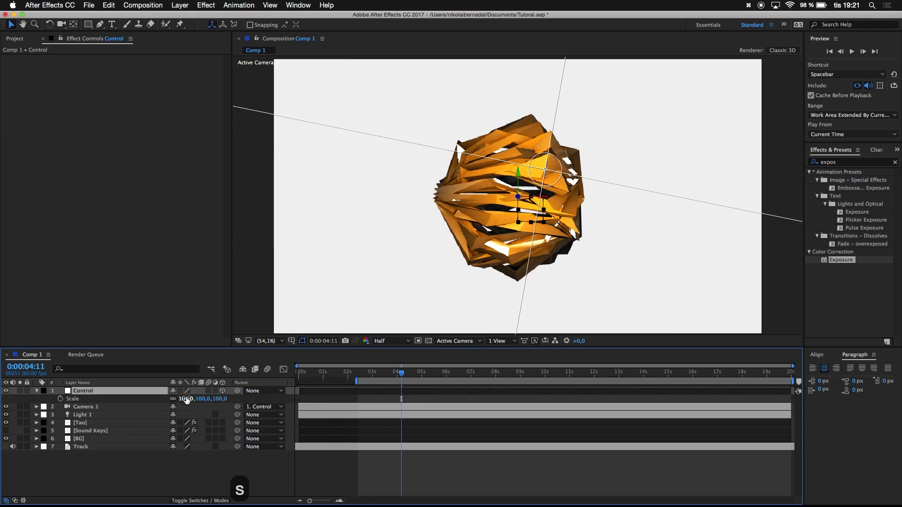
drag(185, 398, 195, 398)
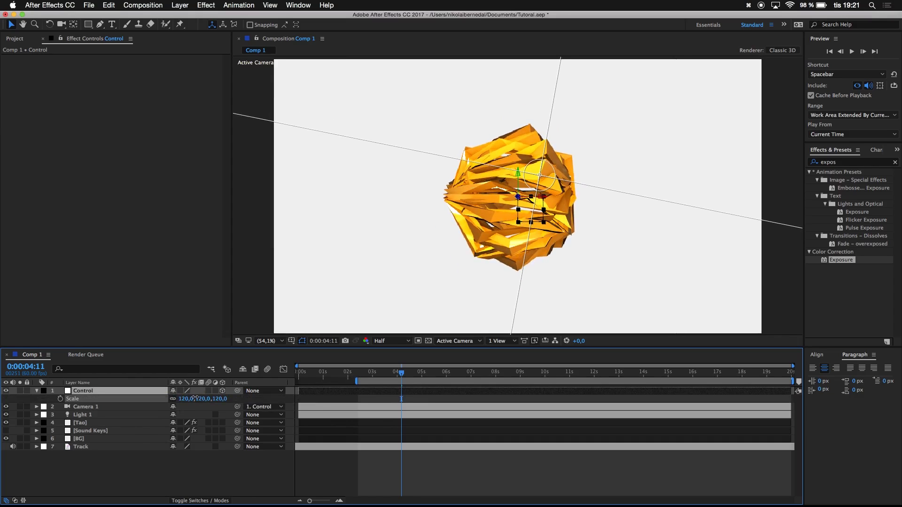
Step: Activate Range 2 in the Sound Keys effect
click(90, 432)
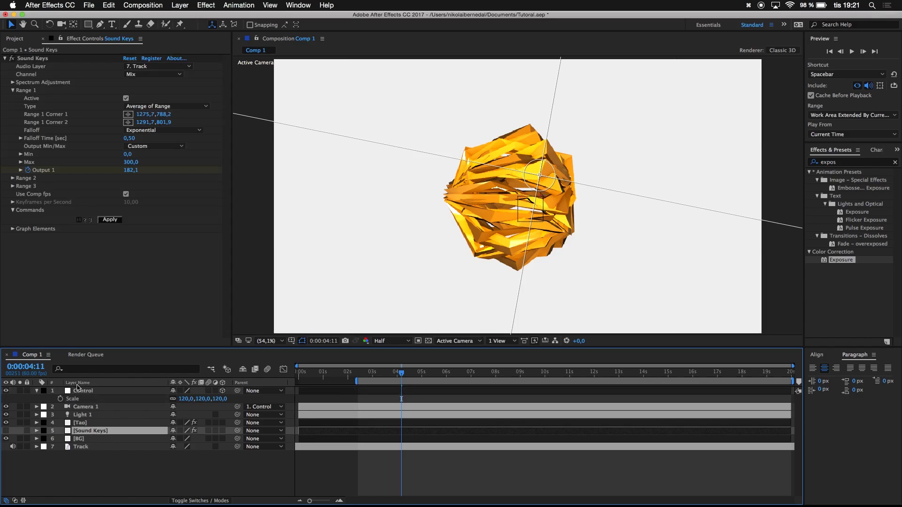
click(13, 179)
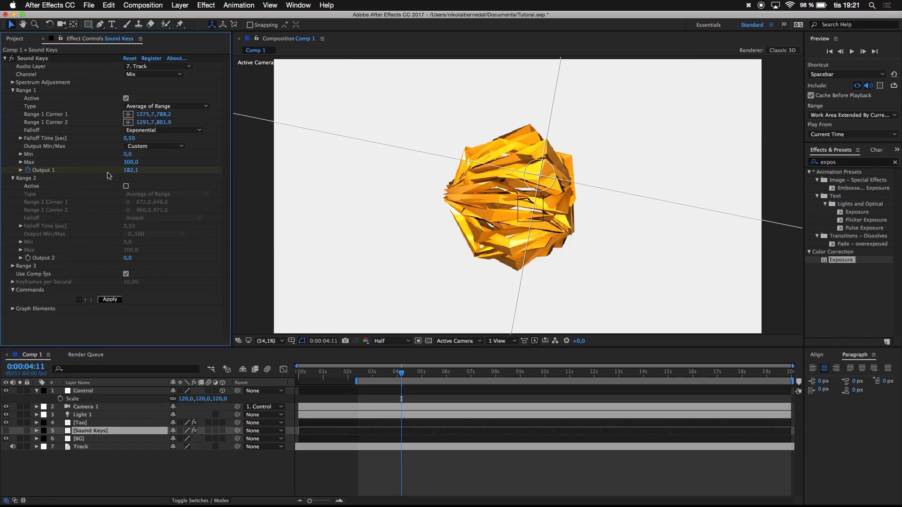
click(125, 186)
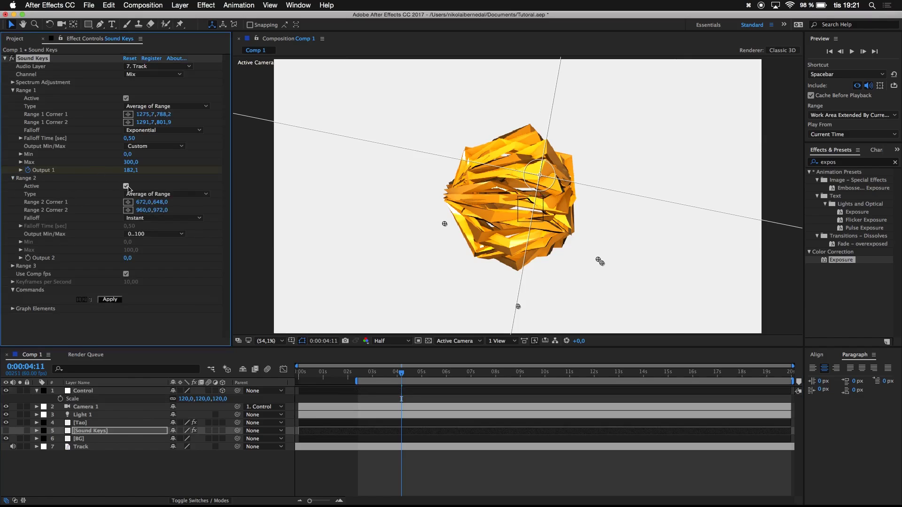
Step: Copy the Range 1 Corner 1 coordinates 1275,7 and 788,2 into Range 2 Corner 1
click(144, 114)
key(super+c)
click(146, 202)
key(super+v)
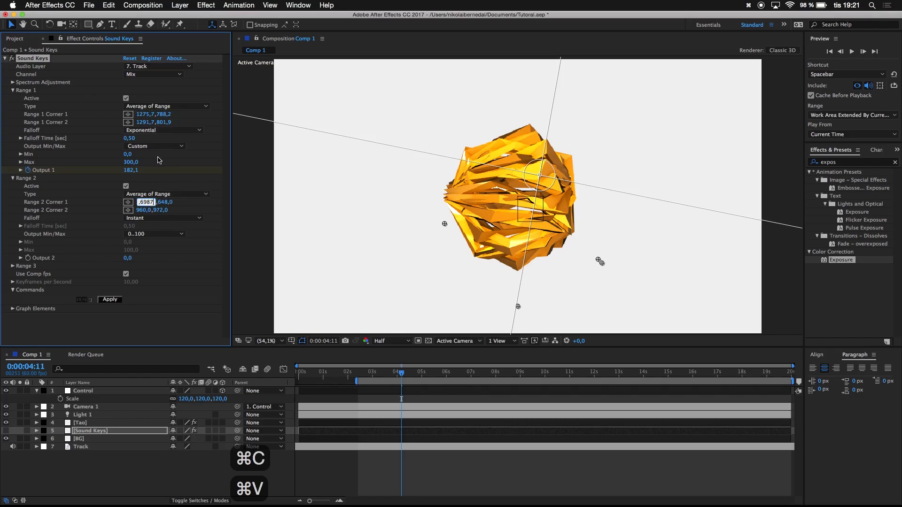
click(165, 114)
key(super+c)
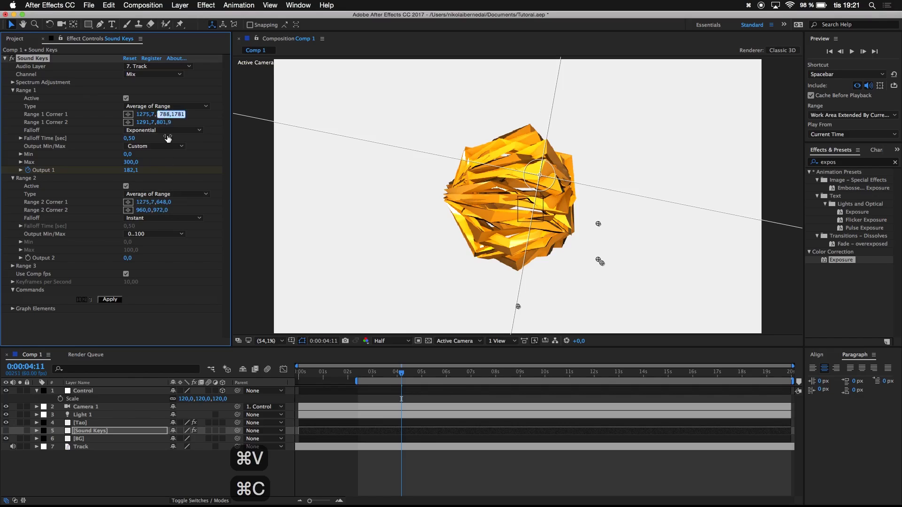
click(166, 202)
key(super+v)
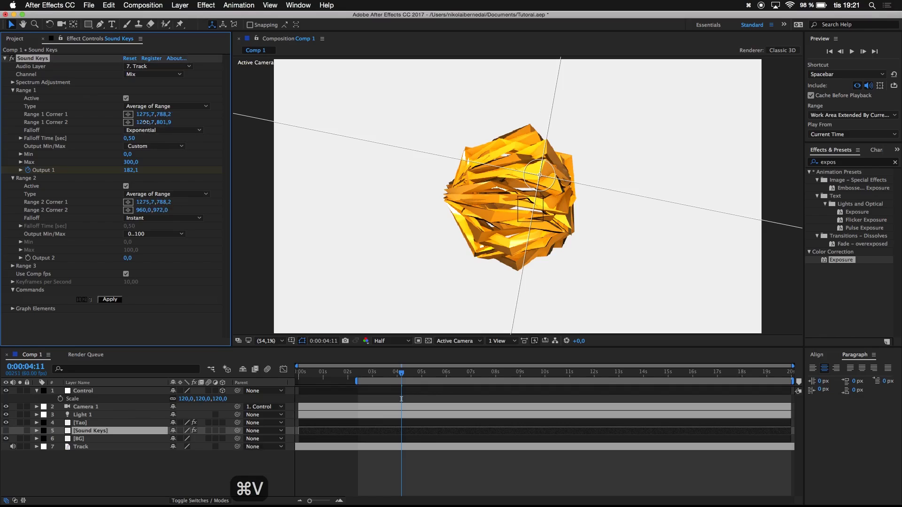
Step: Copy the Range 1 Corner 2 coordinates 1291,7 and 801,9 into Range 2 Corner 2
click(145, 123)
key(super+c)
click(140, 210)
key(super+v)
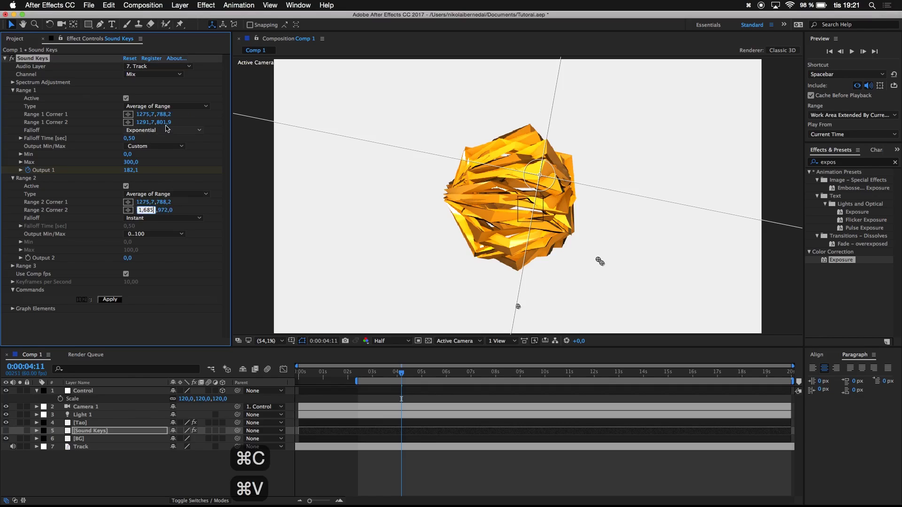
click(170, 122)
key(super+c)
click(164, 209)
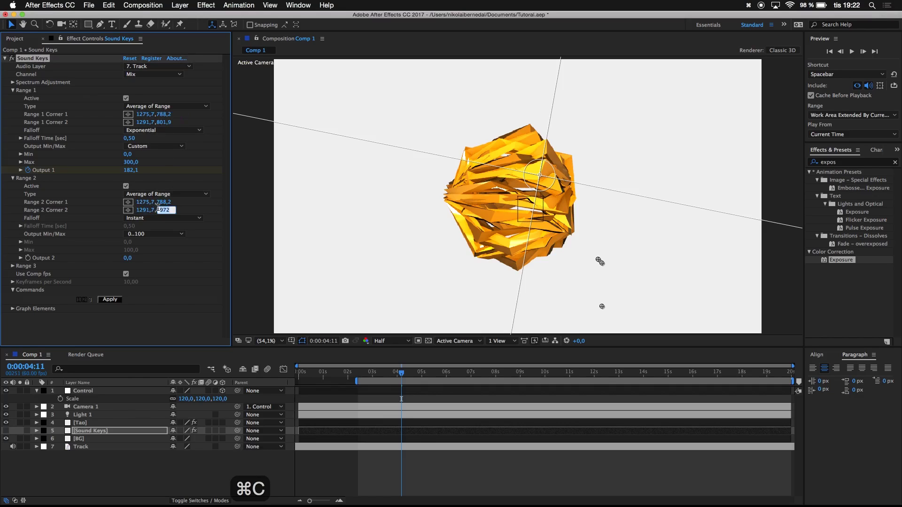
key(super+v)
click(174, 177)
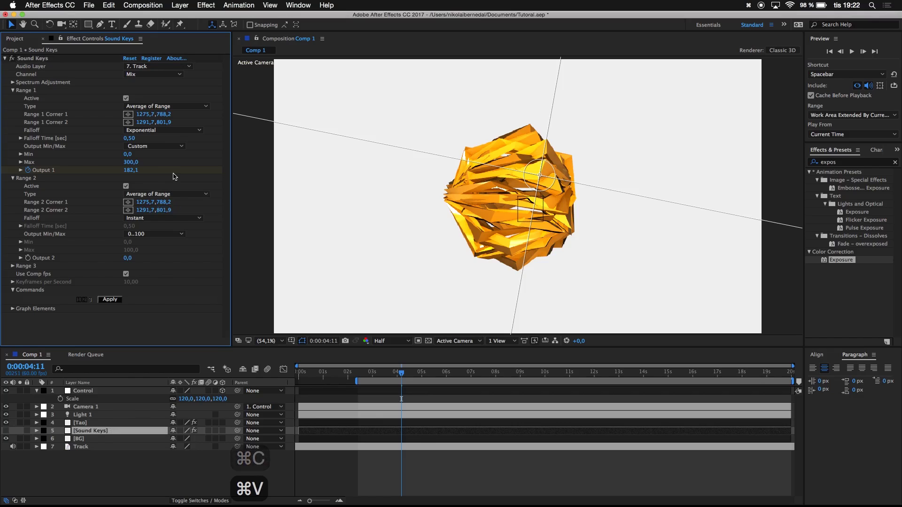
Step: Set the falloff of Range 2 in Sound Keys to Exponential
click(162, 220)
click(162, 219)
click(162, 219)
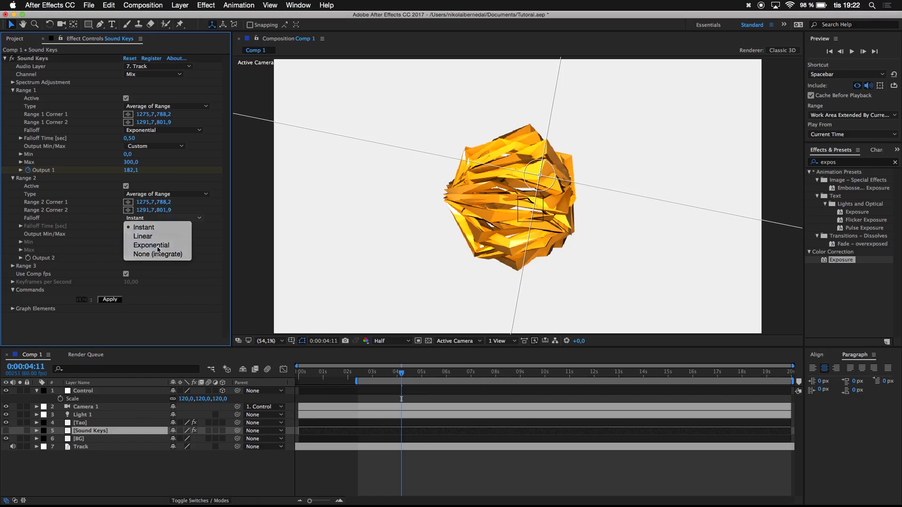
click(158, 250)
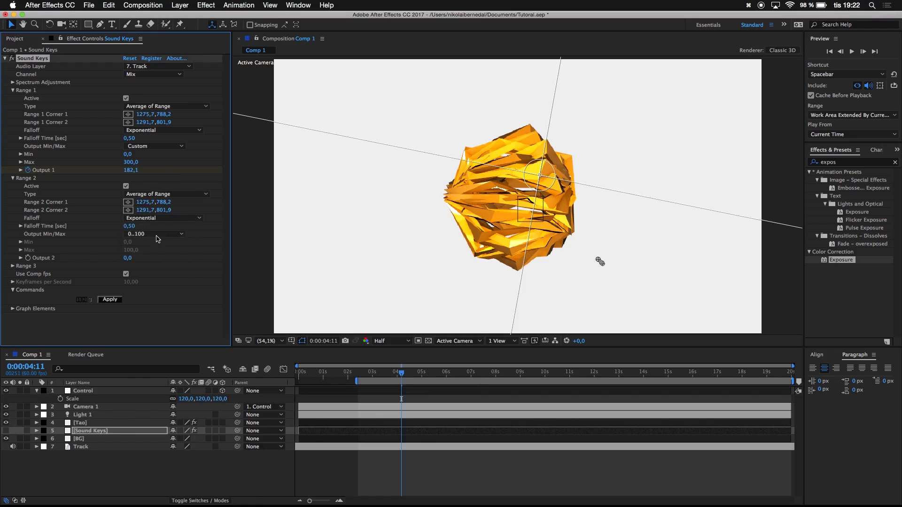
Step: Reduce the Control null's scale to 90% to test the closer camera framing
click(160, 399)
drag(185, 399, 173, 399)
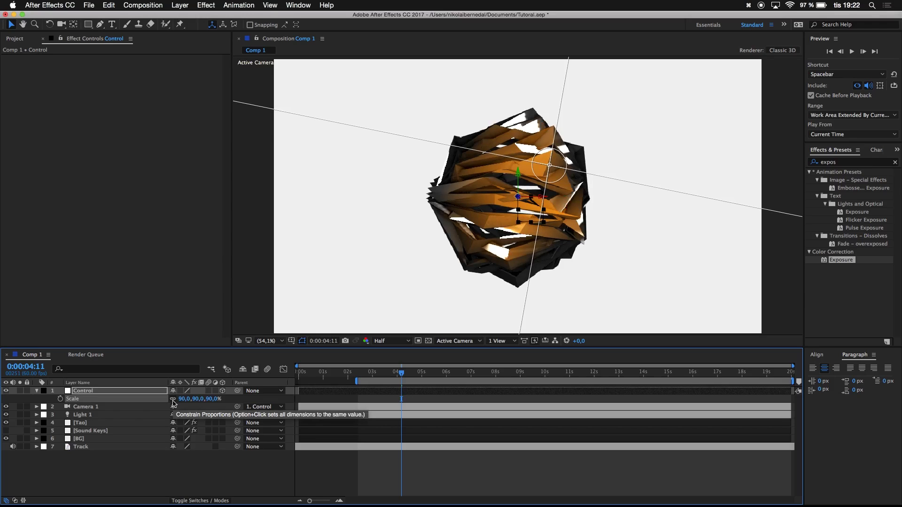
Step: Set the Light Radius in the Tao effect's Material & Lighting settings to 1550
click(103, 424)
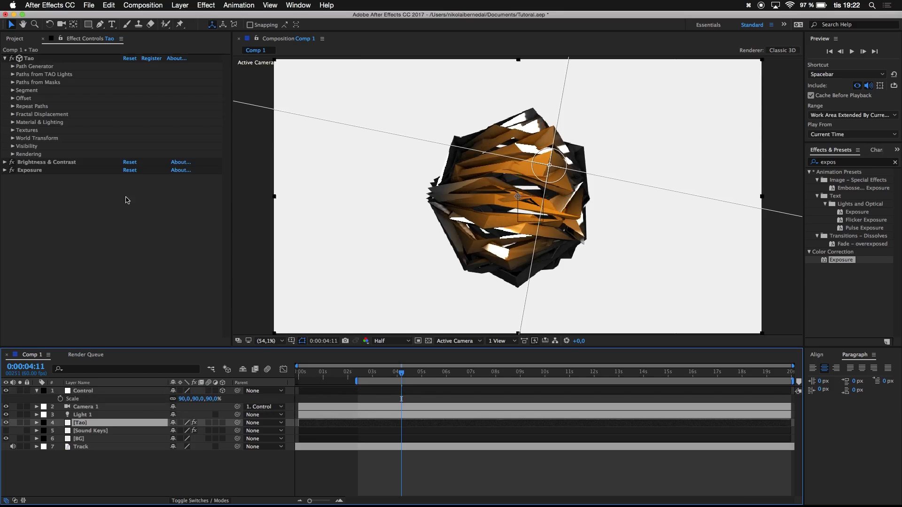
click(13, 123)
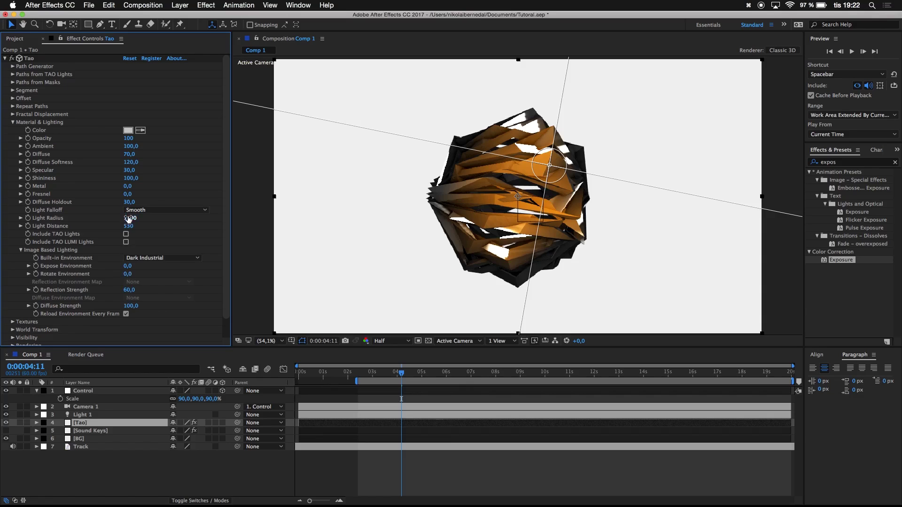
click(129, 218)
text(1530)
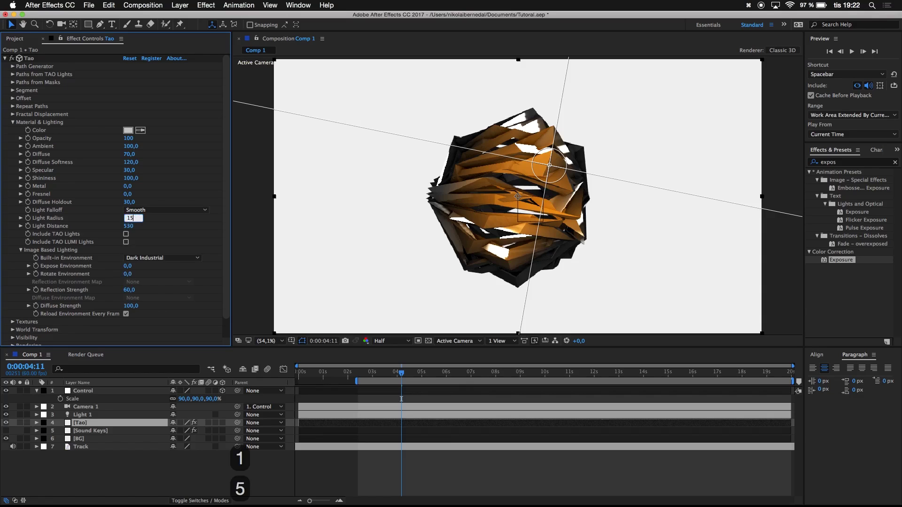
click(164, 224)
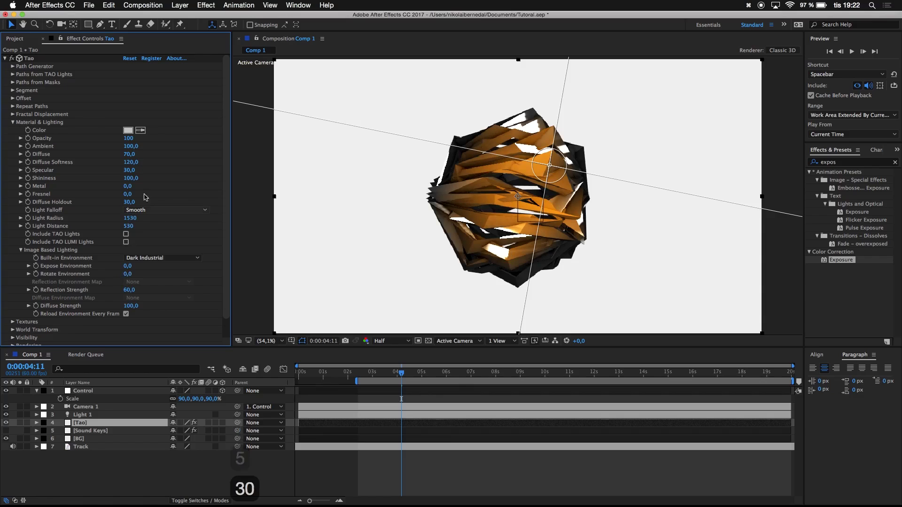
click(131, 221)
key(Right)
key(Left)
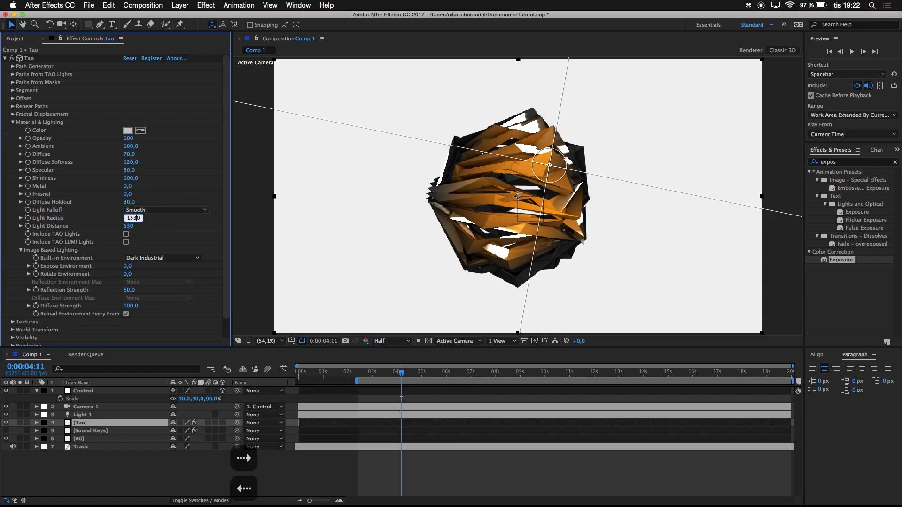
key(BackSpace)
text(5)
click(172, 221)
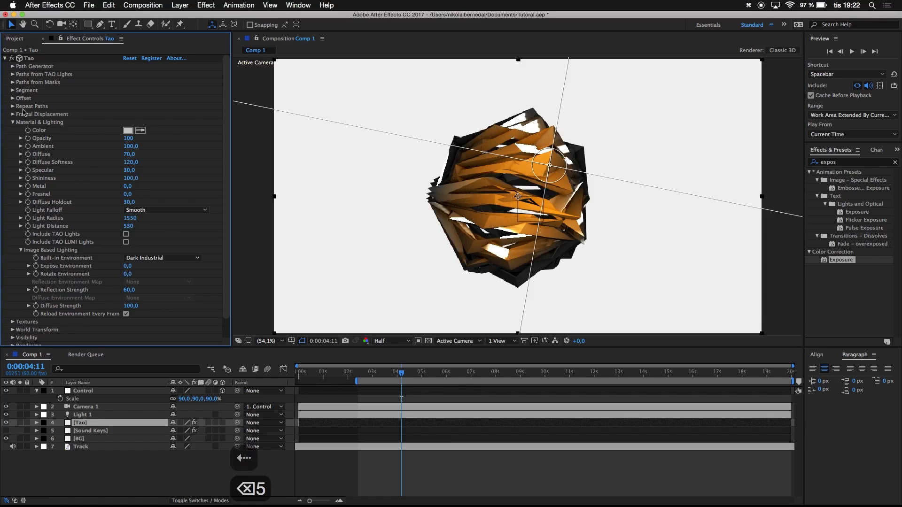
click(12, 123)
Step: Give Range 2 in Sound Keys a Custom output with Min 120 and Max 90, and apply the effect to generate its keyframes
click(79, 391)
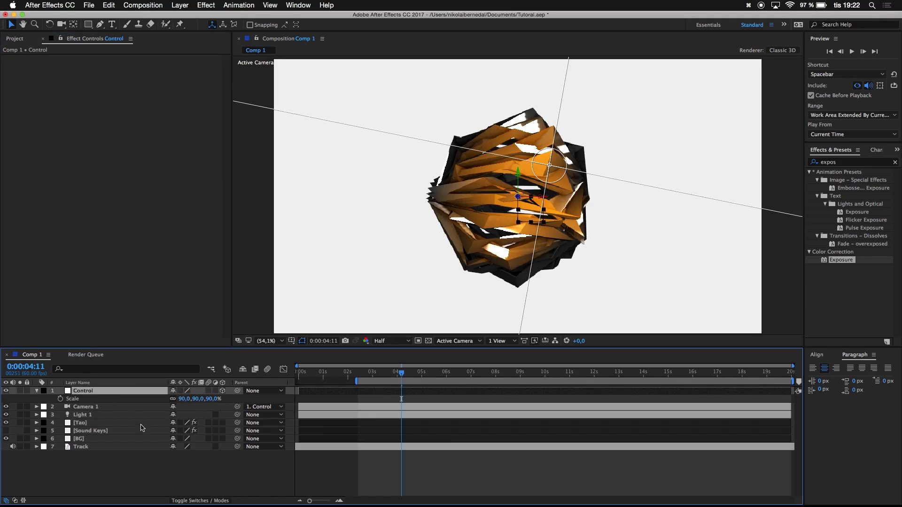
click(100, 431)
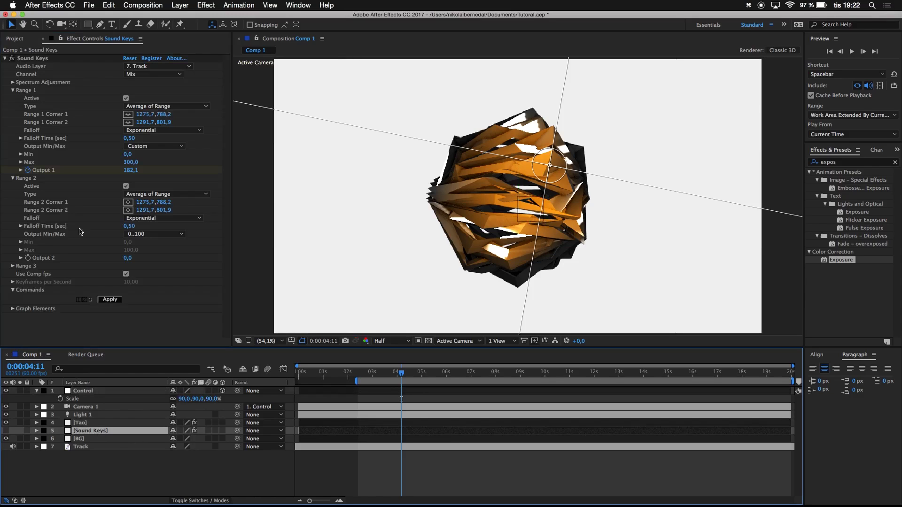
click(133, 234)
click(48, 102)
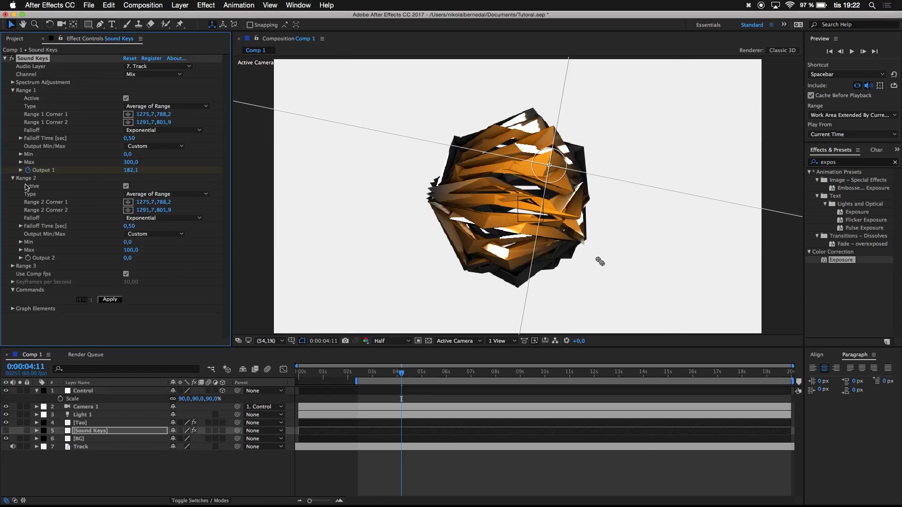
click(127, 242)
text(120)
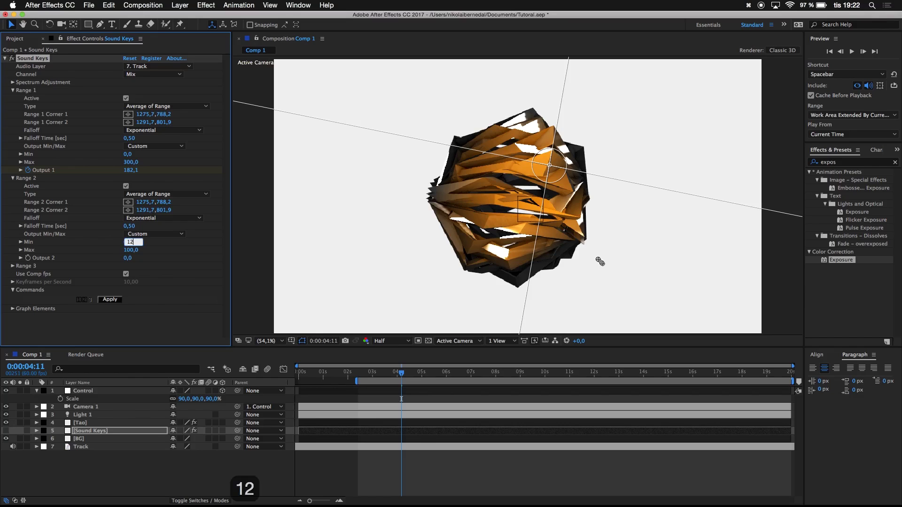
key(Tab)
text(90)
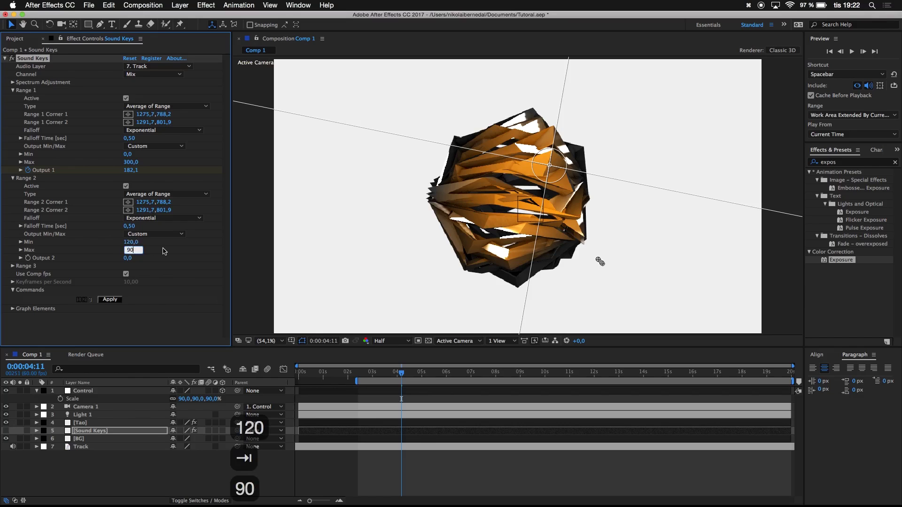
click(167, 255)
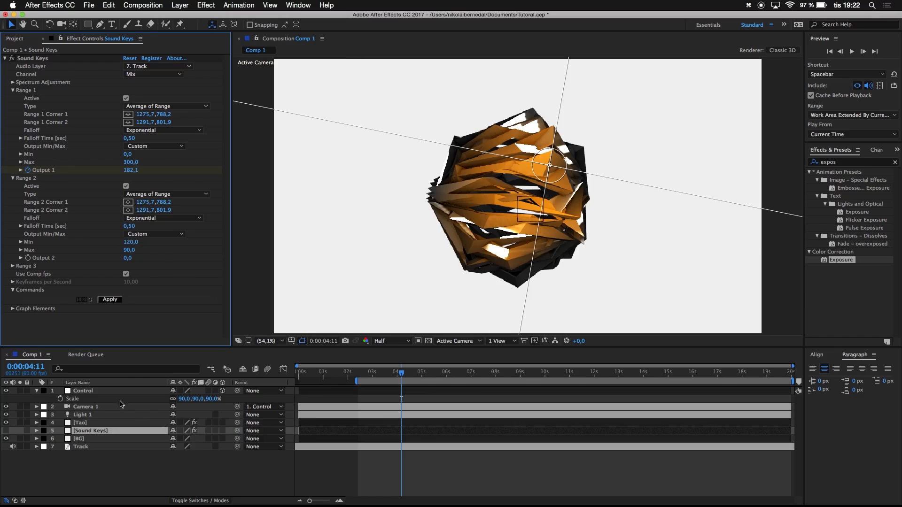
click(109, 302)
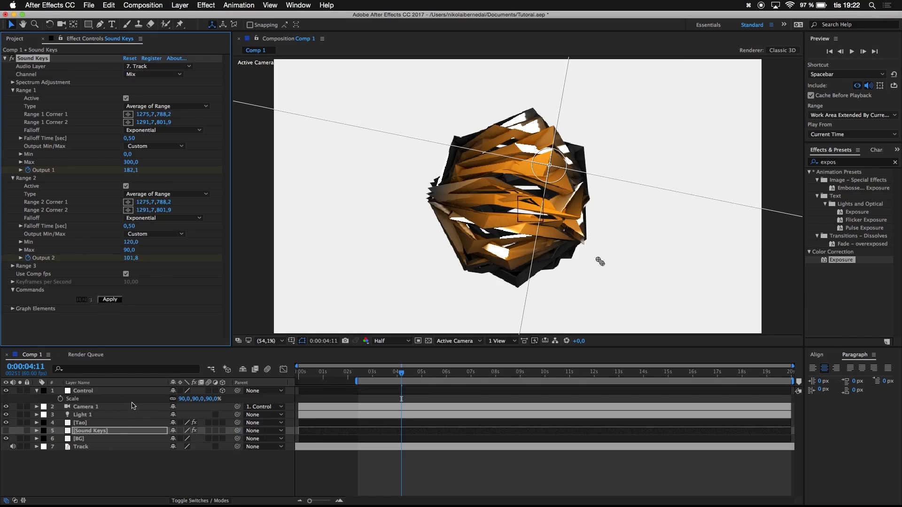
Step: Link the Control null's scale by expression to Output 2 of the Sound Keys layer, and collapse the Sound Keys keyframes
click(96, 432)
key(u)
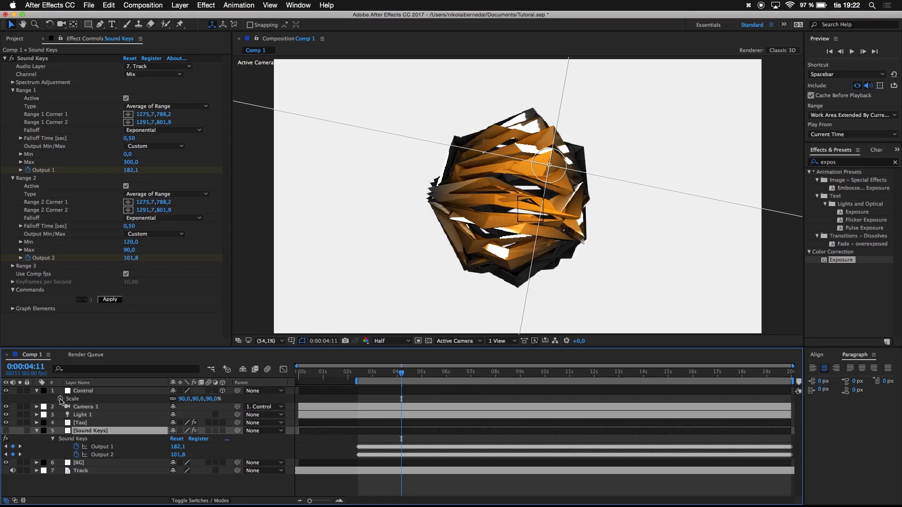
alt+click(60, 399)
drag(197, 407, 99, 462)
click(149, 467)
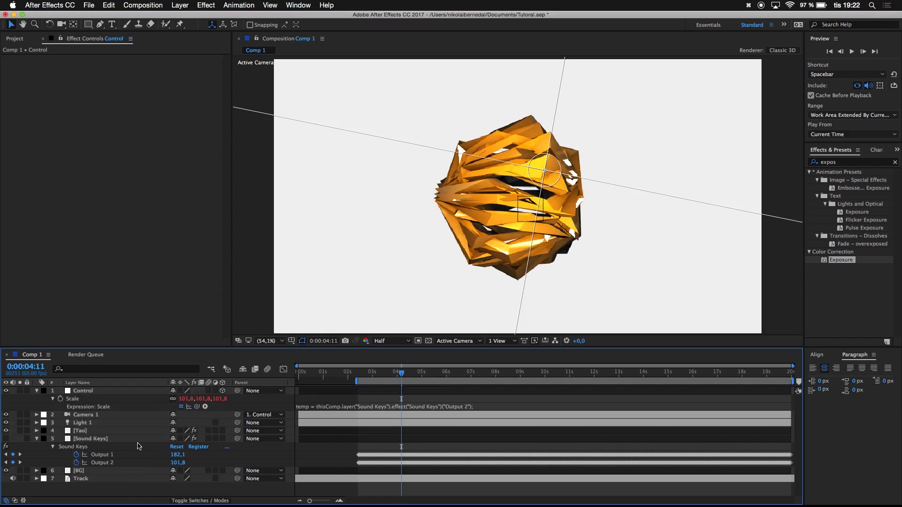
click(138, 440)
key(u)
Step: Preview the animation with the camera movement, and place the current time at 0:00:04:40
key(space)
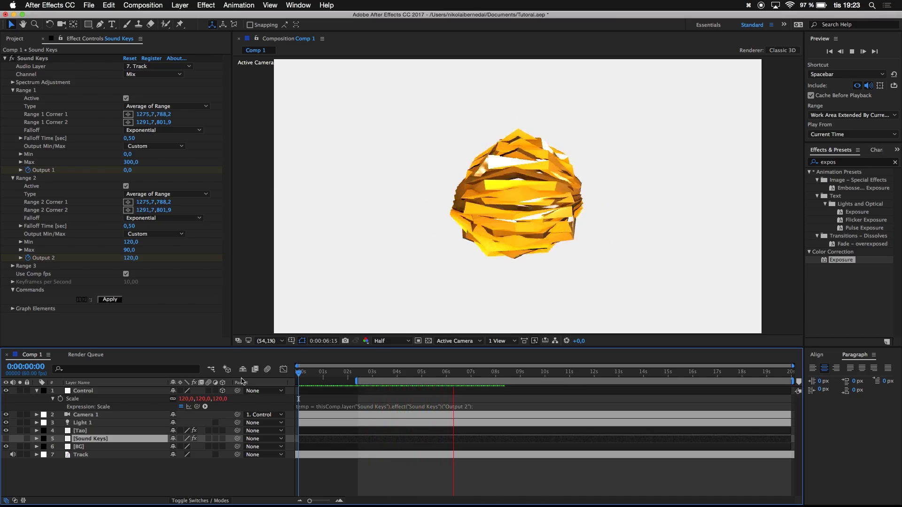
key(space)
mouse_move(430, 375)
mouse_down()
mouse_move(402, 375)
mouse_move(413, 376)
mouse_up()
Step: Set the intensity of Light 1 to 220%
click(101, 422)
key(t)
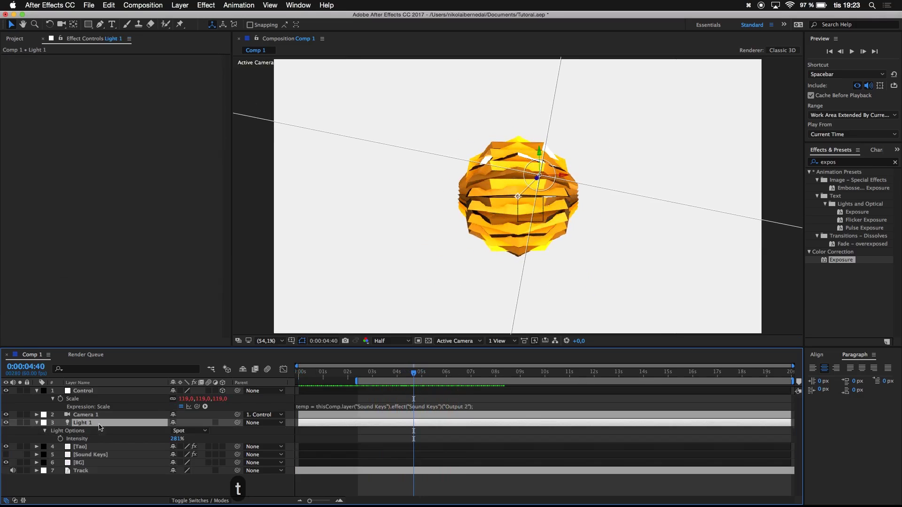
click(177, 439)
text(250)
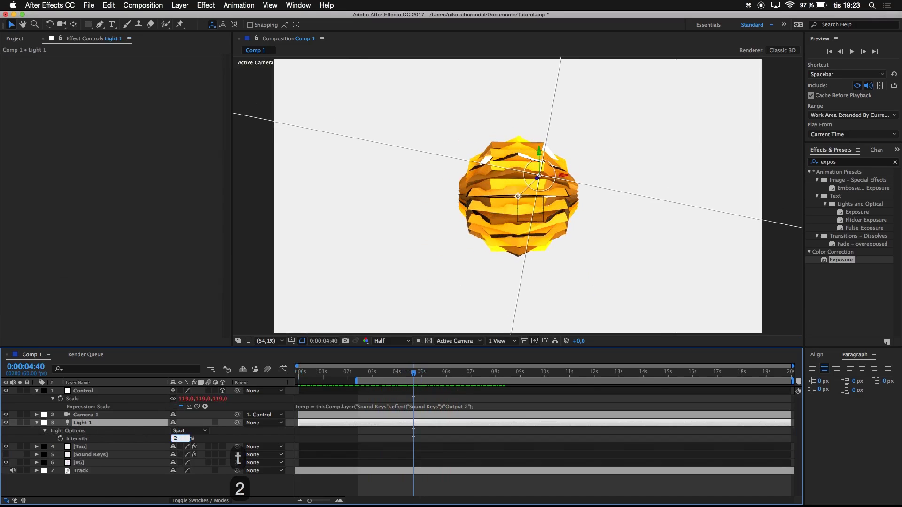
click(167, 485)
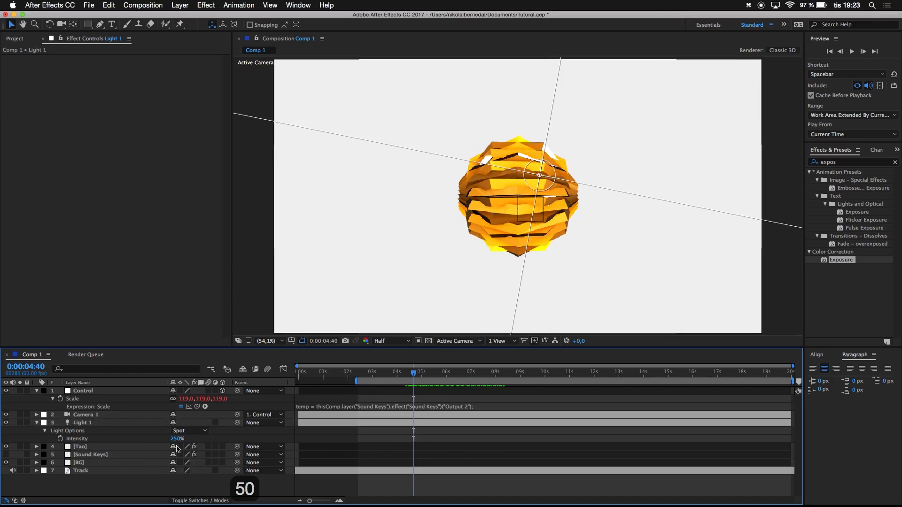
text(220)
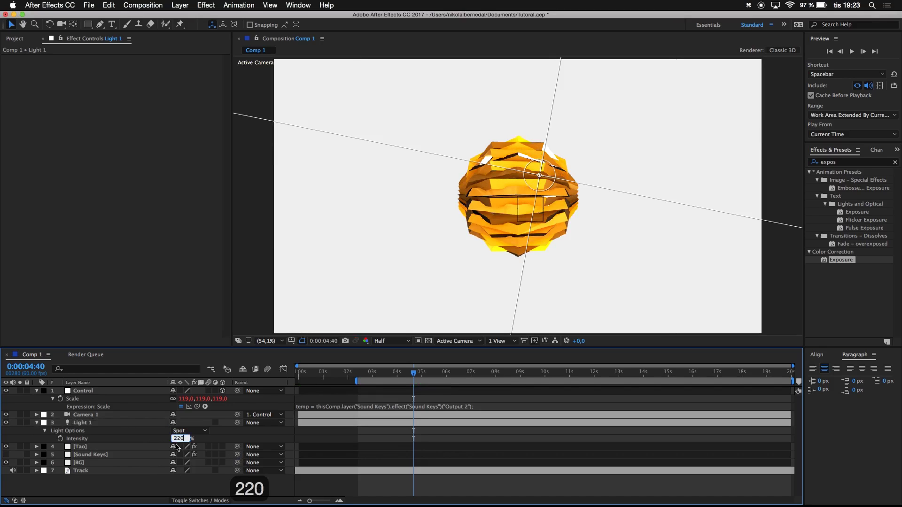
click(163, 486)
Step: Collapse the revealed properties of the Light 1 and Control layers in the timeline
click(128, 423)
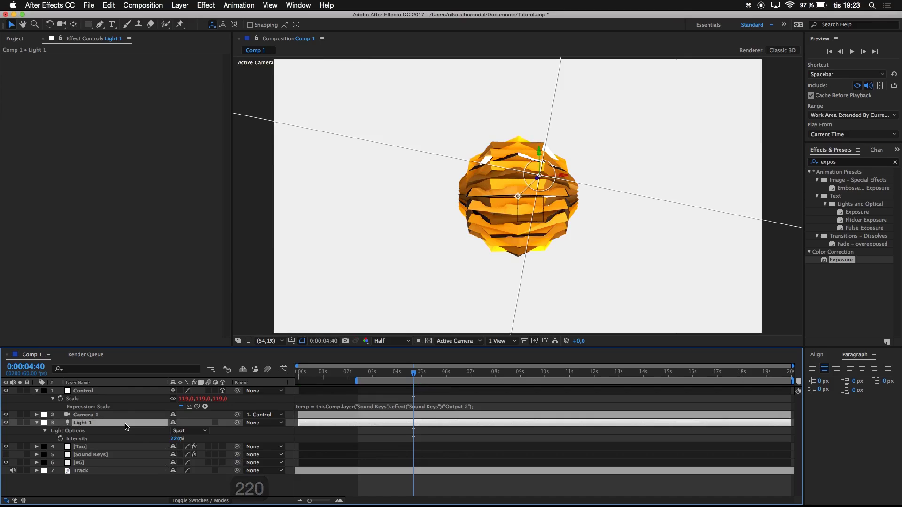
key(u)
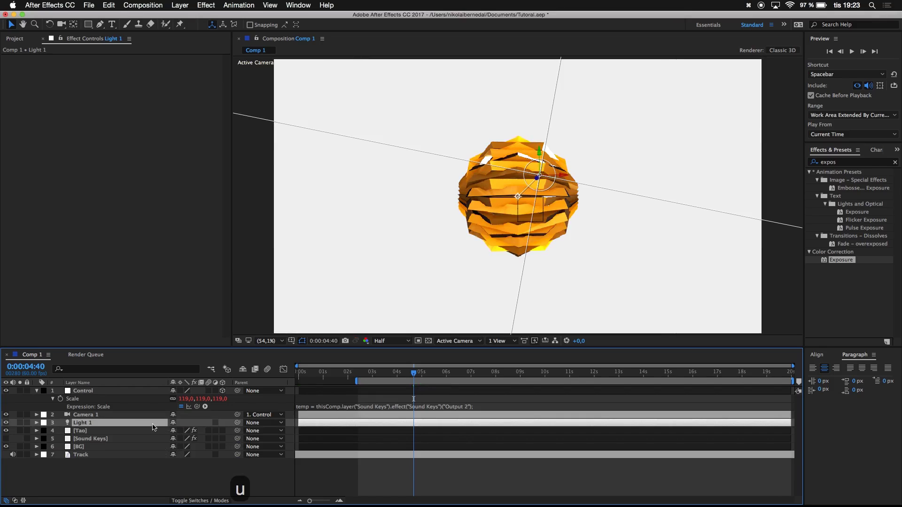
click(83, 392)
key(u)
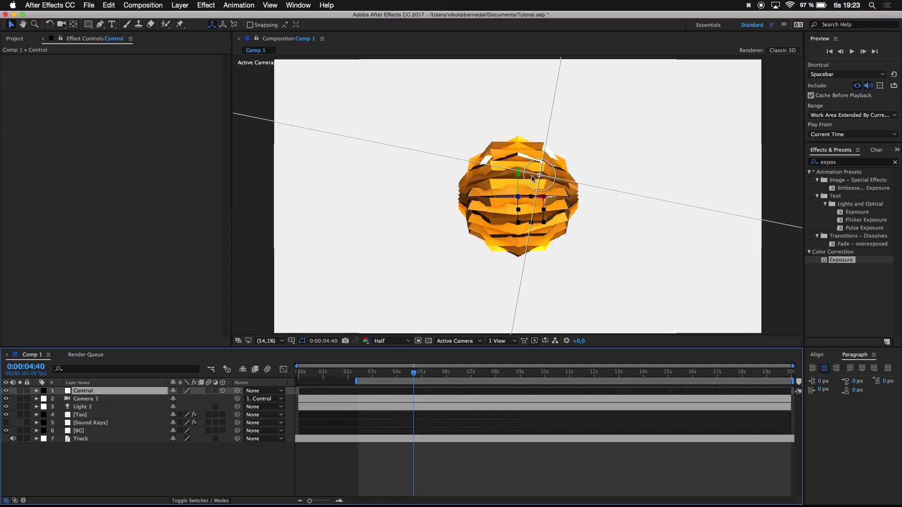
Step: Create an adjustment layer on top of the layer stack in Comp 1 and rename it Invert
right_click(141, 448)
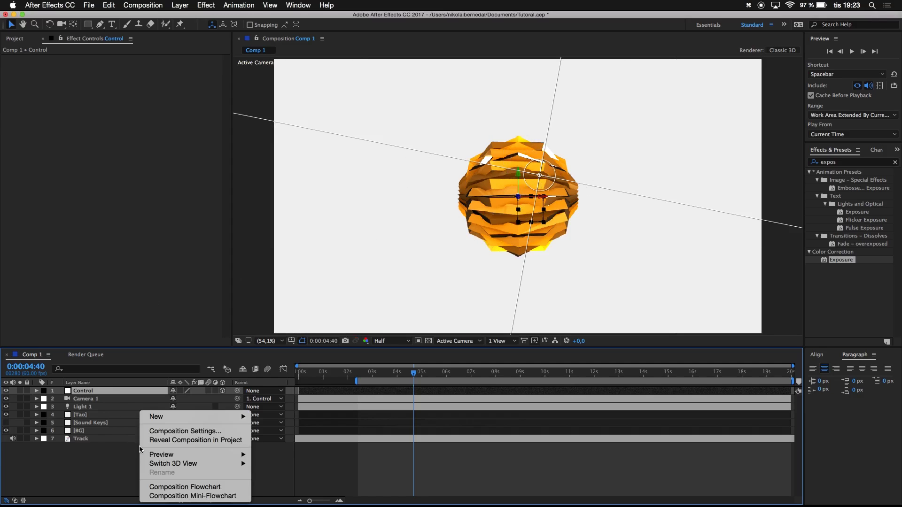
click(94, 456)
click(94, 456)
right_click(94, 456)
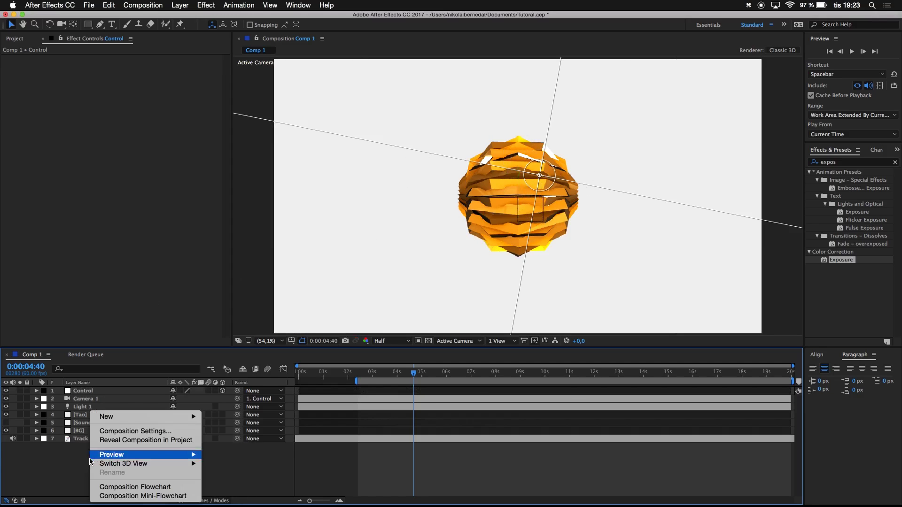
mouse_move(114, 417)
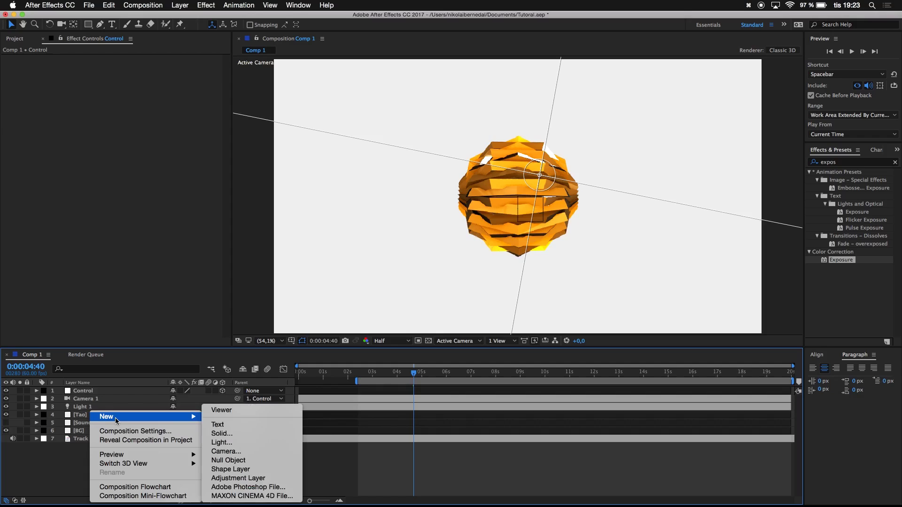
click(232, 480)
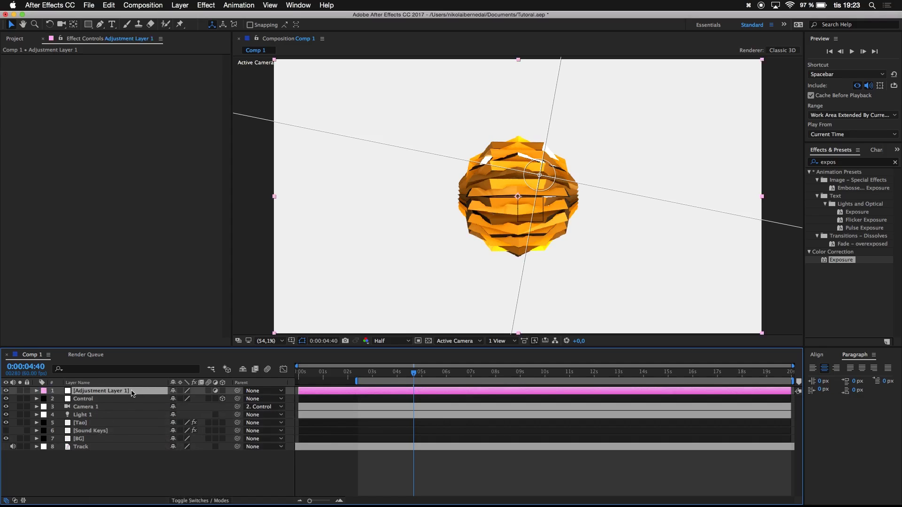
key(Return)
text(U)
key(BackSpace)
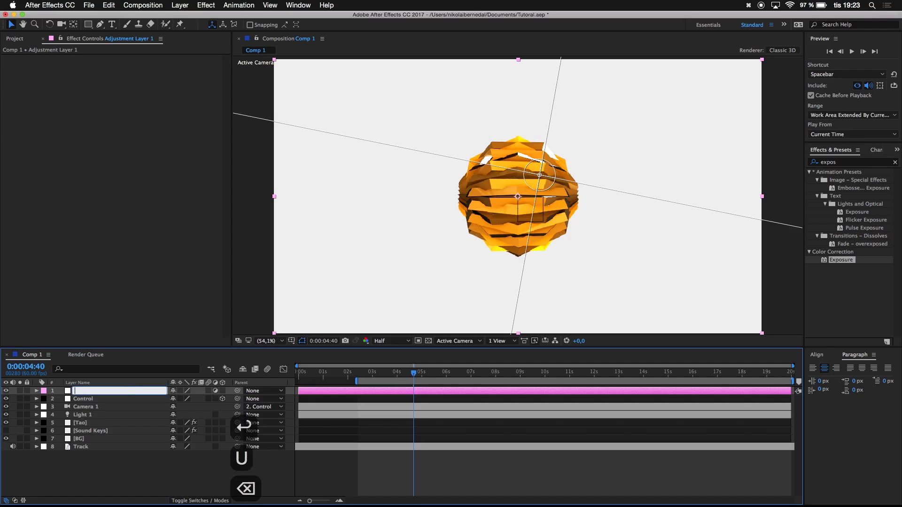
text(Invert)
click(121, 474)
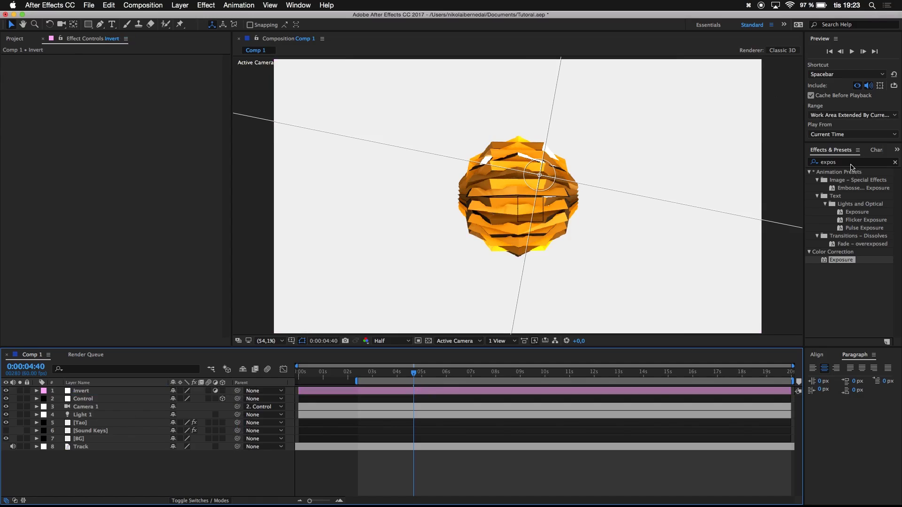
Step: Find the Invert effect, apply it to the Invert adjustment layer, and set its Channel to Lightness
key(BackSpace)
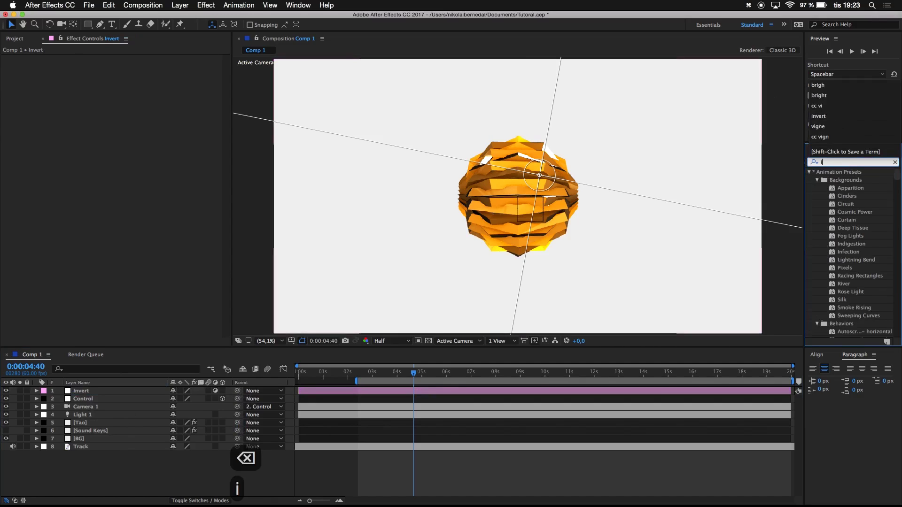
text(invert)
drag(844, 204, 100, 387)
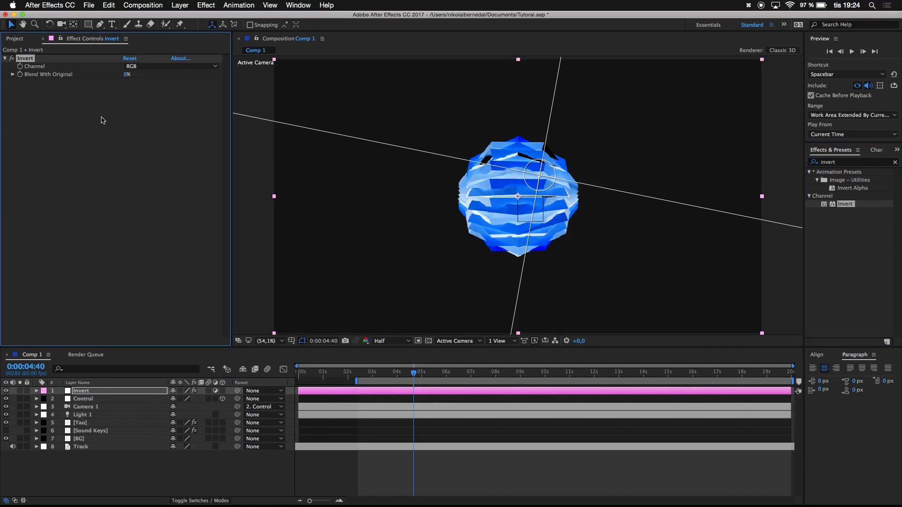
click(145, 69)
click(147, 137)
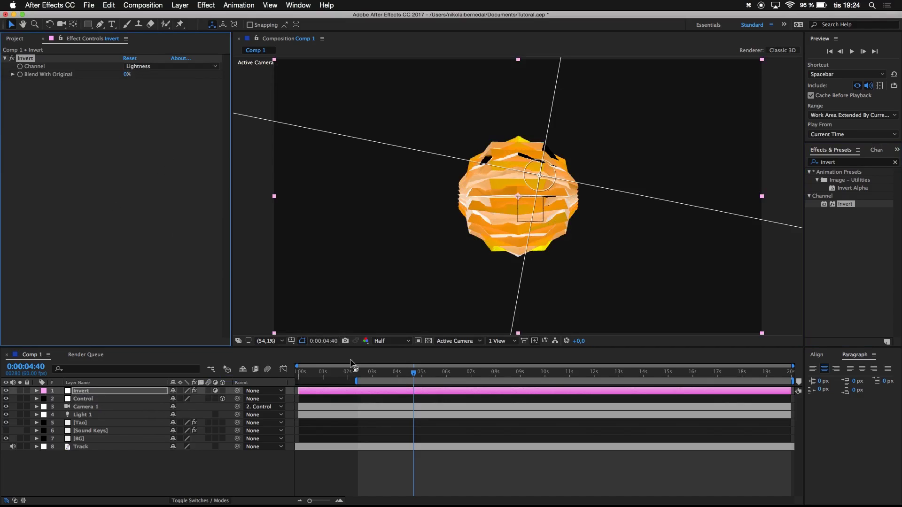
Step: Vary Blend With Original on the Invert effect between 0% and 100%, and leave it at 100%
click(104, 393)
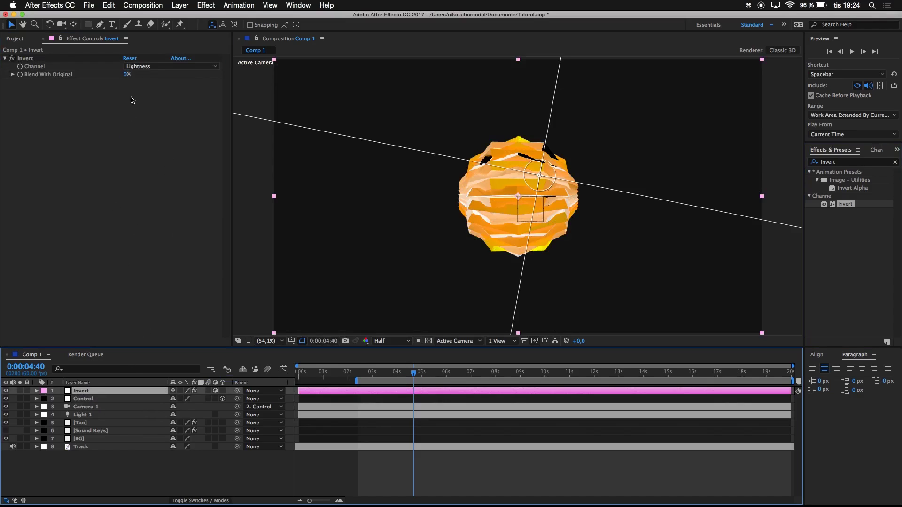
drag(125, 78, 336, 76)
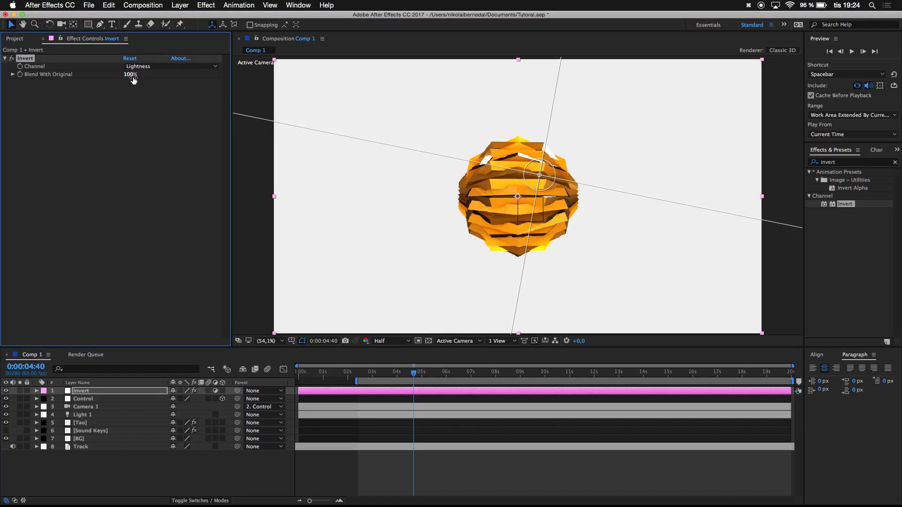
drag(84, 77, 2, 76)
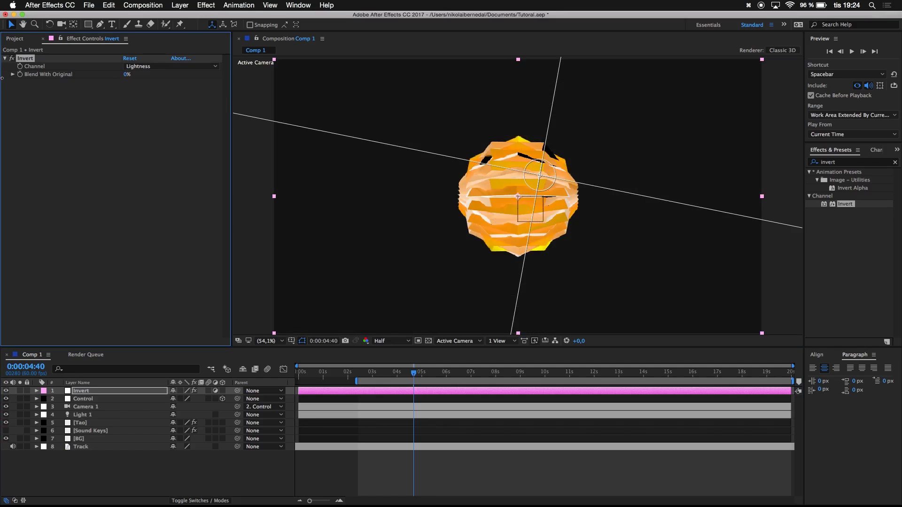
Step: Activate Range 3 in the Sound Keys layer's effect
click(98, 424)
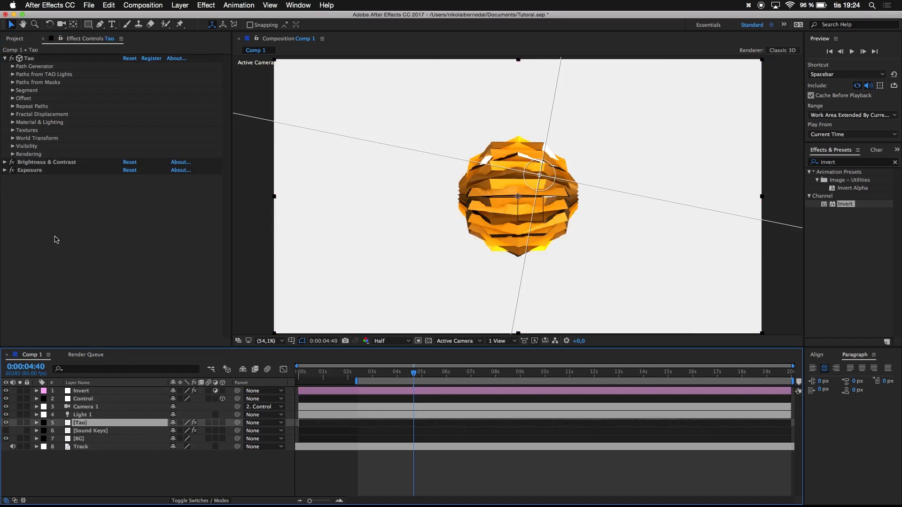
click(91, 430)
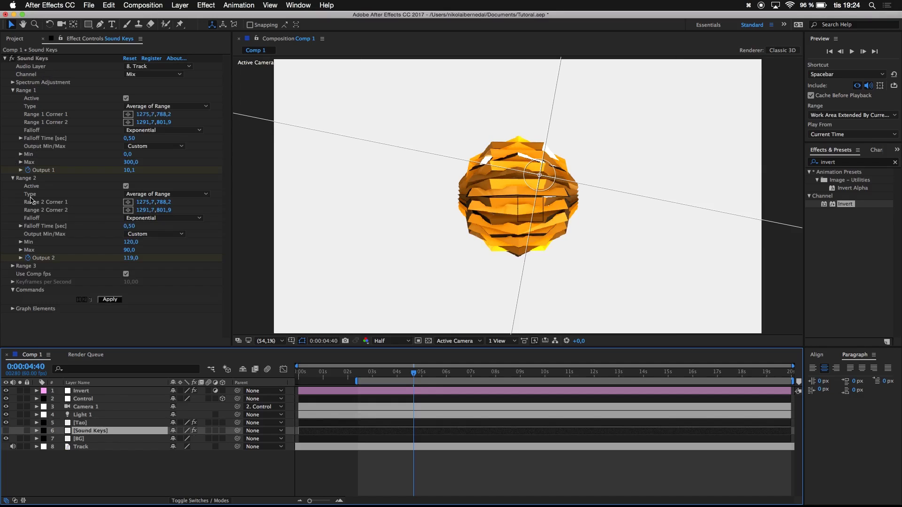
click(12, 266)
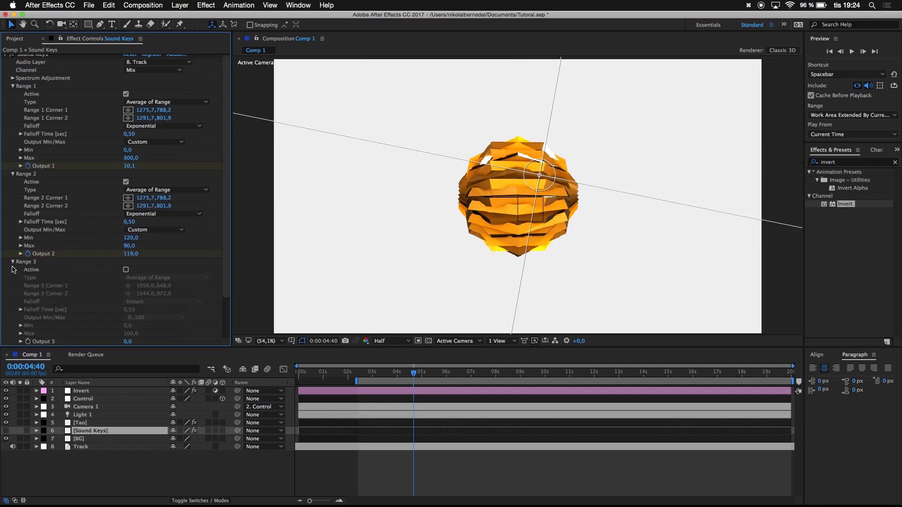
click(125, 270)
Step: Copy both Range 2 Corner 1 coordinates into Range 3 Corner 1, giving 1275,7 and 788,2
click(144, 198)
key(super+c)
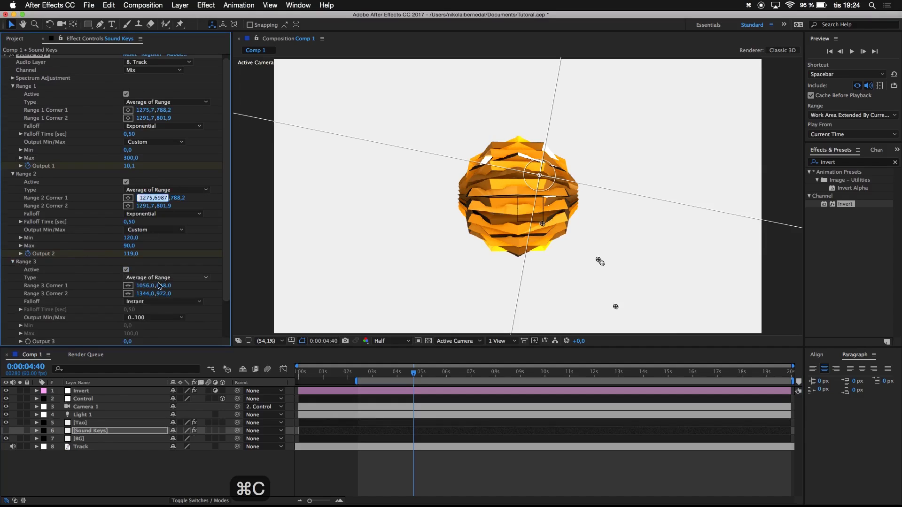
click(150, 286)
key(super+v)
click(161, 198)
key(super+c)
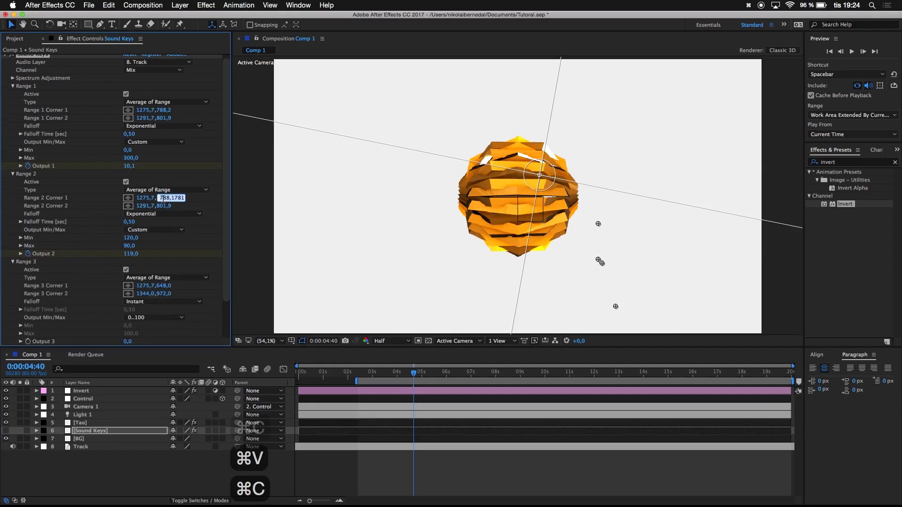
click(162, 285)
key(super+v)
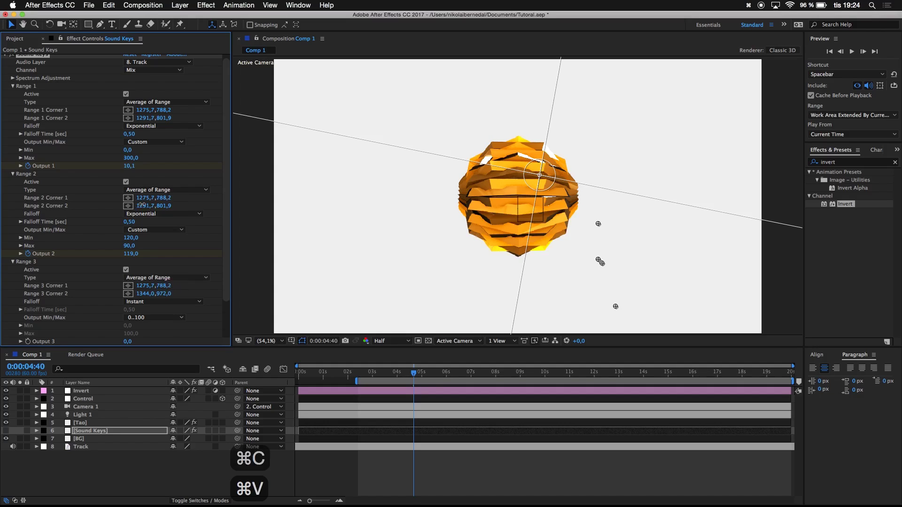
Step: Copy both Range 2 Corner 2 coordinates into Range 3 Corner 2, giving 1291,7 and 801,9
click(142, 205)
key(super+c)
click(146, 293)
key(super+v)
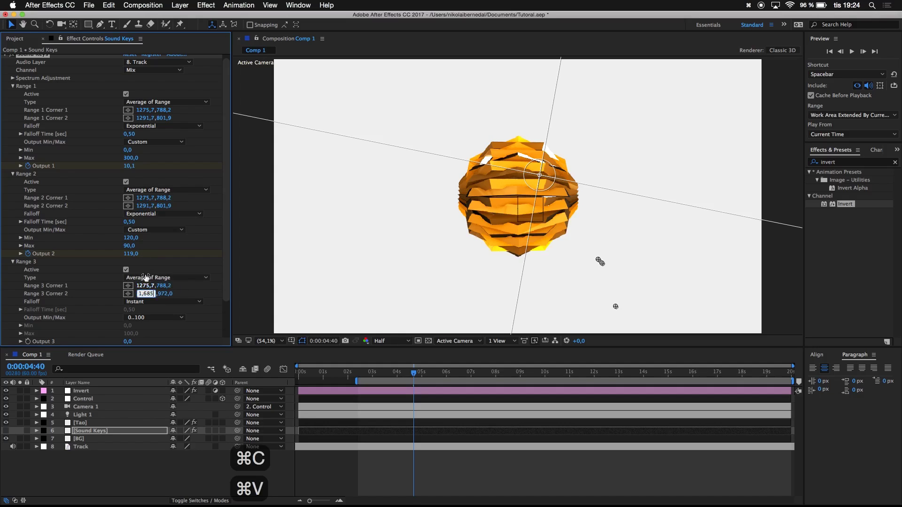
click(168, 206)
key(super+c)
click(155, 294)
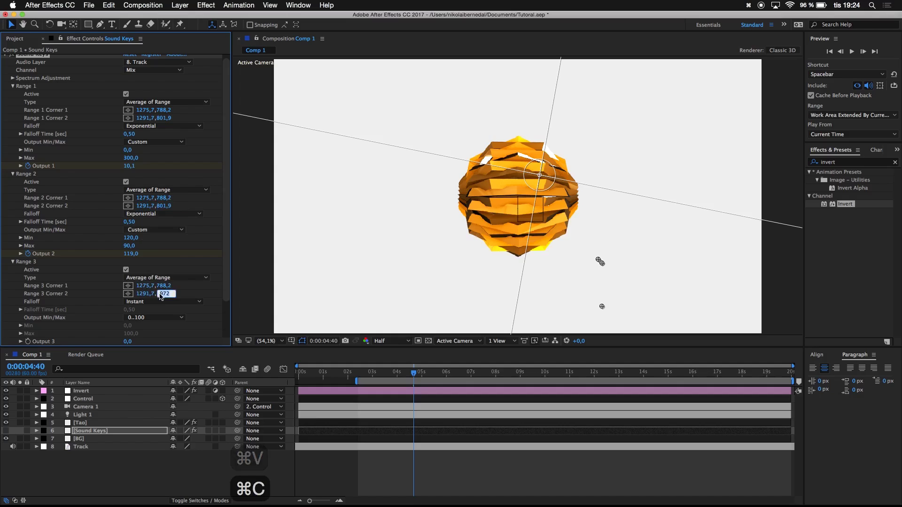
key(super+v)
key(Return)
Step: Give Range 3 an Instant falloff and a Custom output with Min 100 and Max 0, and apply the Sound Keys analysis
scroll(163, 281, down, 3)
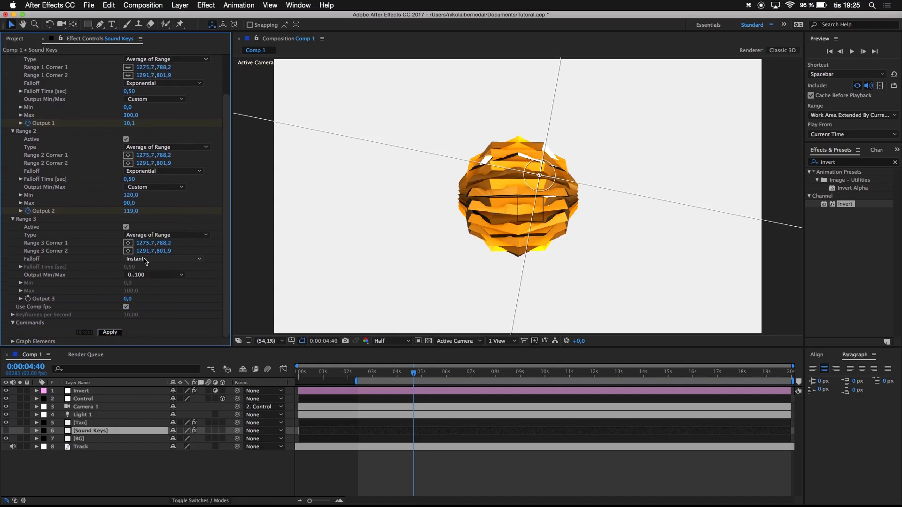
click(144, 261)
click(144, 261)
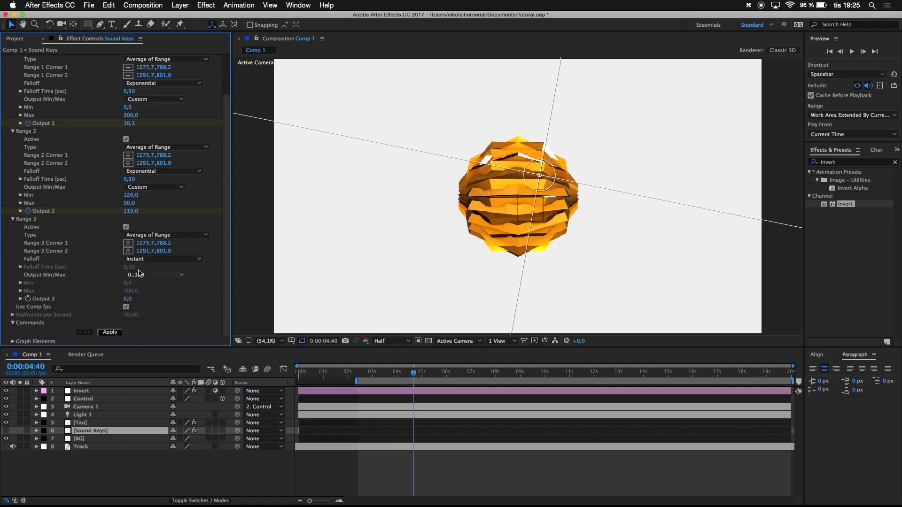
click(139, 275)
click(147, 329)
click(130, 284)
text(100)
key(Tab)
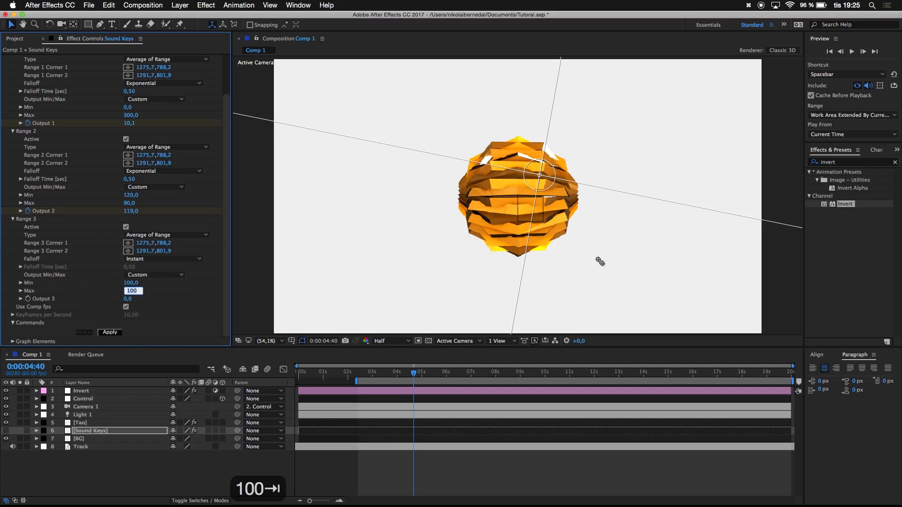
text(0)
click(174, 290)
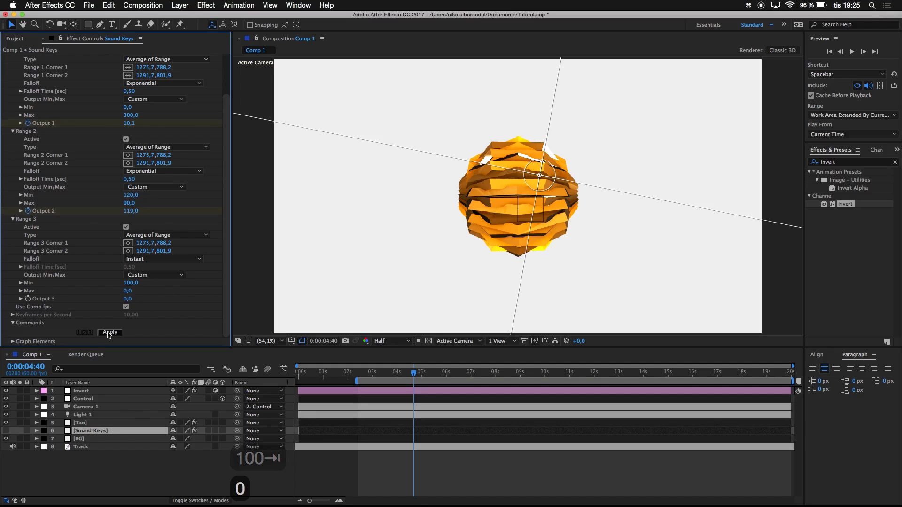
Step: Link the Invert effect's Blend With Original by expression to Output 3 of the Sound Keys layer
click(88, 392)
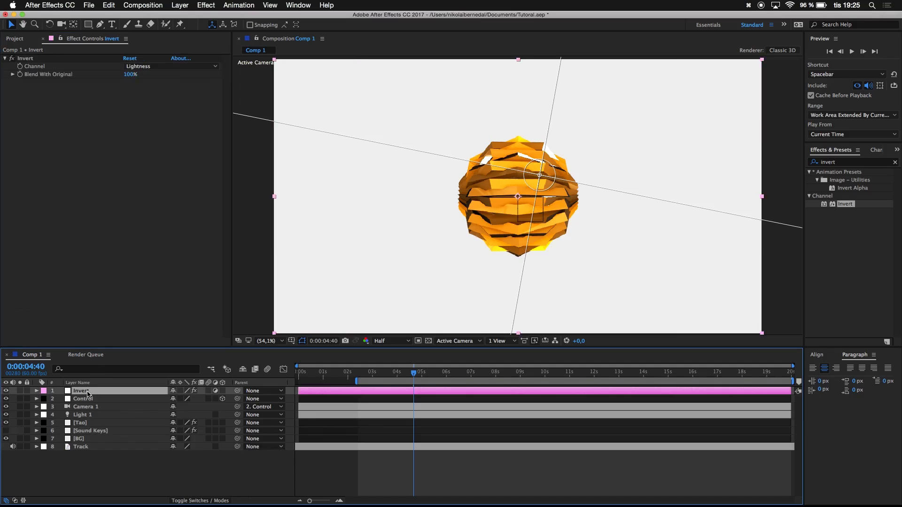
double_click(56, 74)
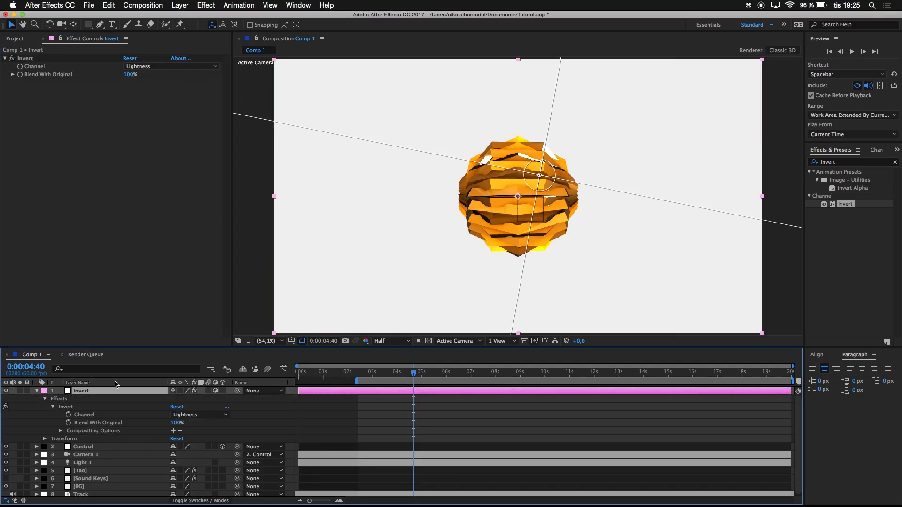
click(102, 480)
key(u)
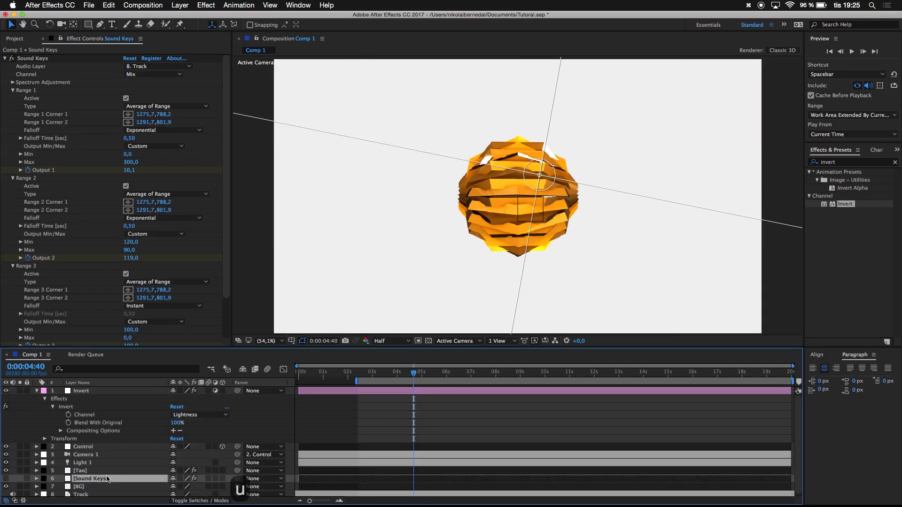
alt+click(68, 422)
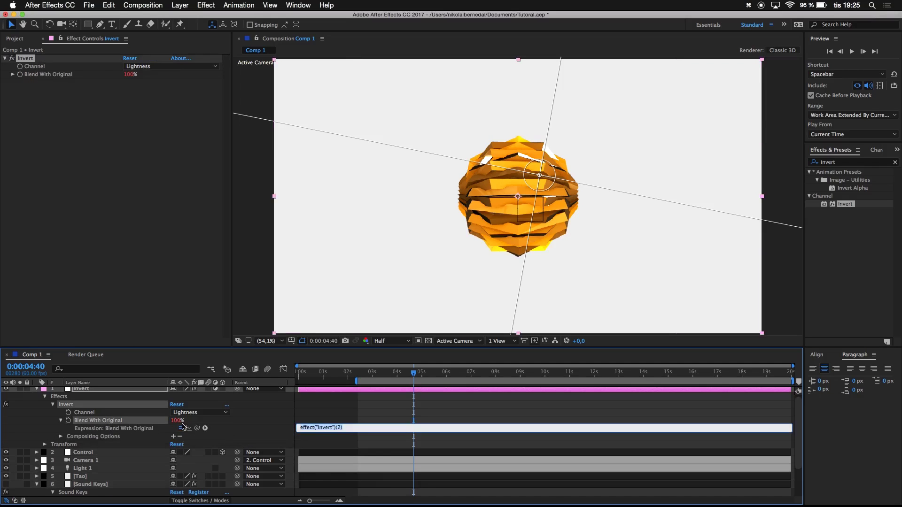
drag(197, 428, 94, 479)
Step: Collapse the revealed properties of all layers in the timeline and deselect the layers
key(super+a)
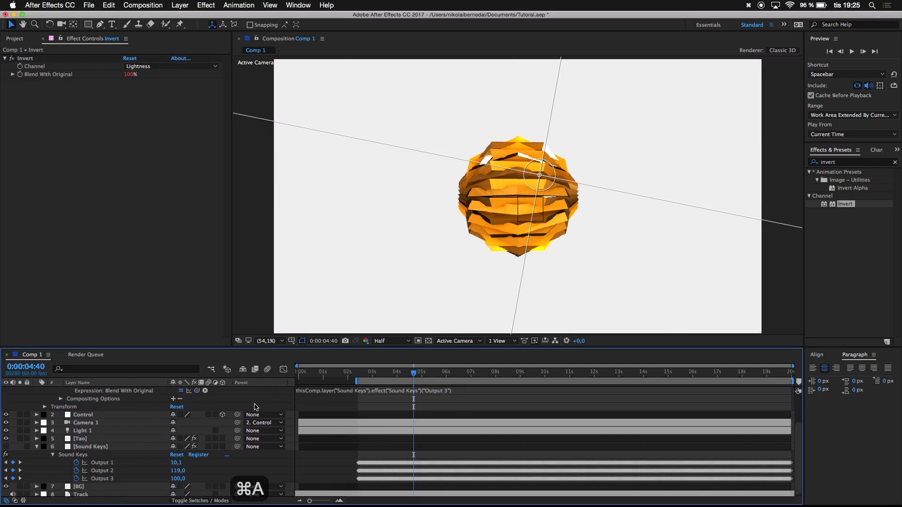
key(u)
key(u)
click(266, 456)
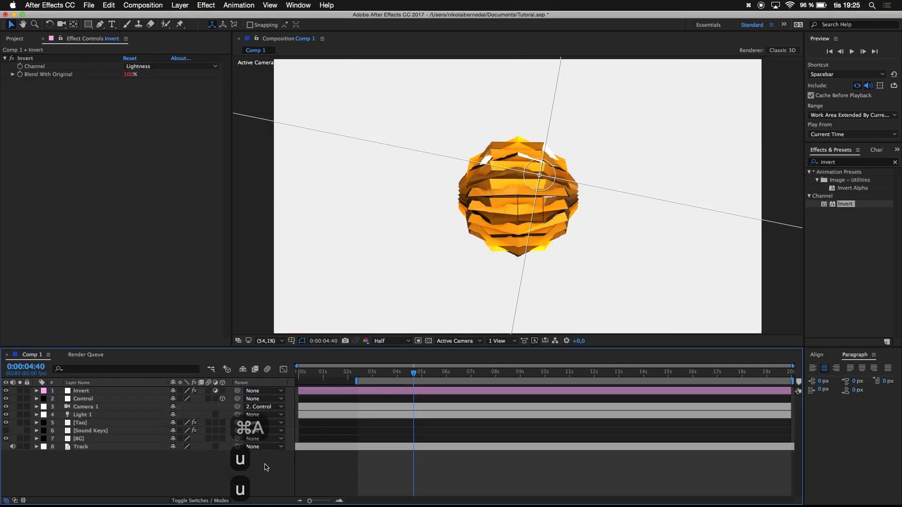
Step: Preview the animation from 0:00:00:08 to check the invert flashes, and place the current time at 0:00:03:05
drag(370, 373, 359, 372)
click(302, 368)
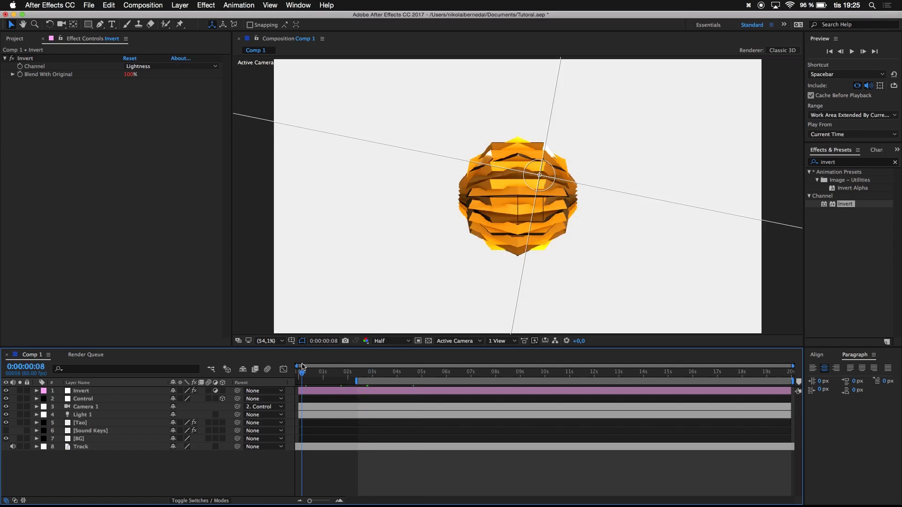
key(space)
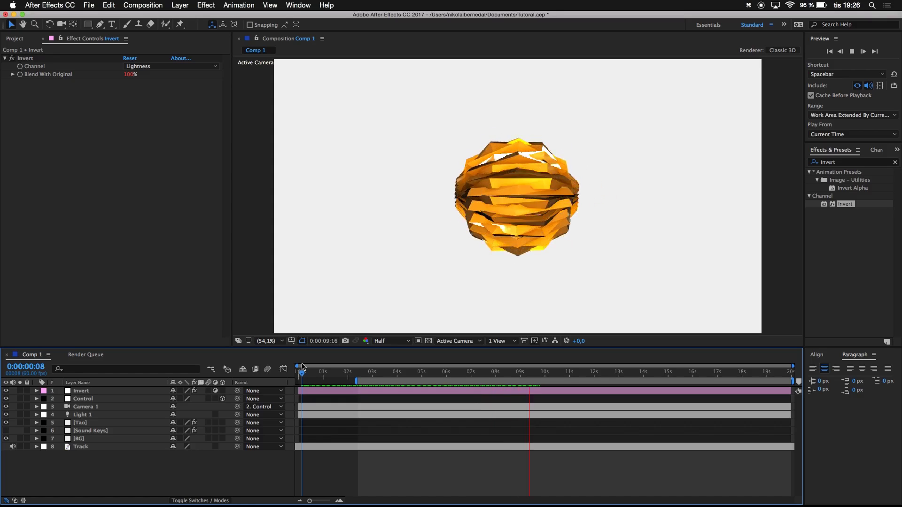
key(space)
click(386, 371)
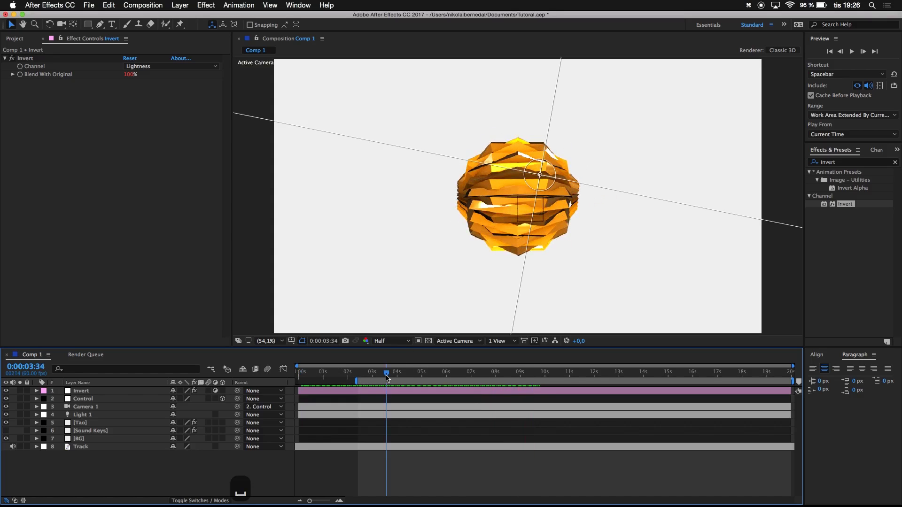
drag(371, 379, 375, 374)
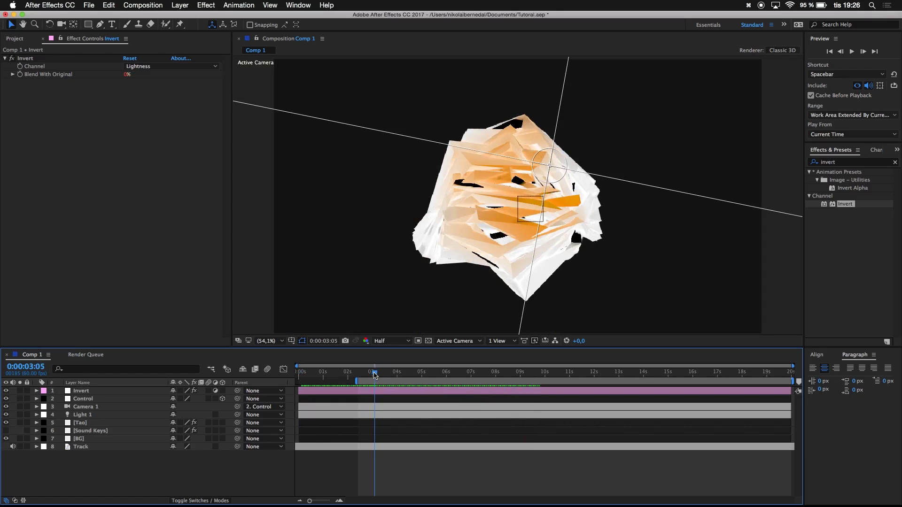
Step: Set the Reflection Strength in the Tao effect's Image Based Lighting to 500
click(85, 425)
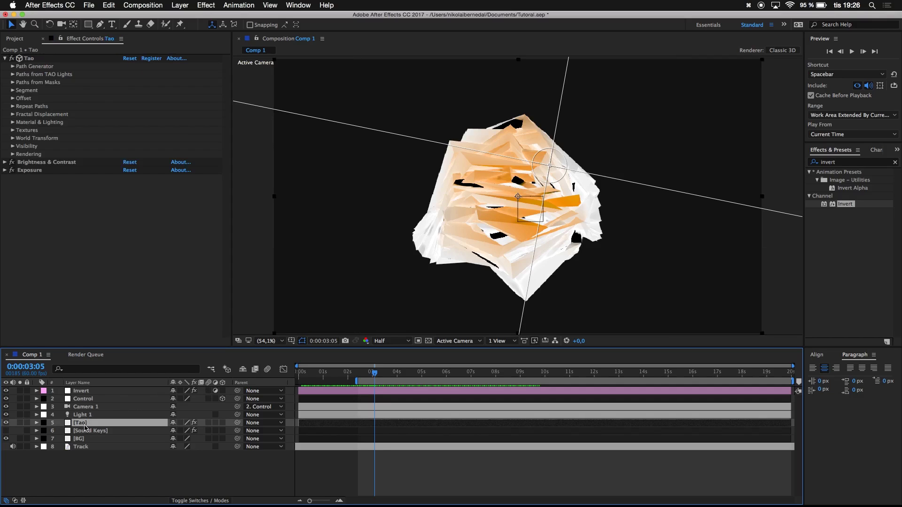
click(12, 123)
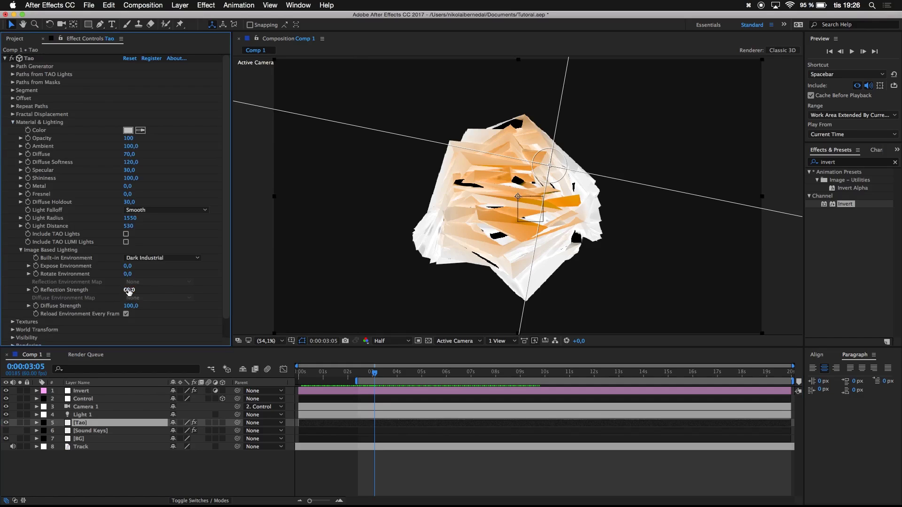
drag(128, 291, 321, 273)
key(super+z)
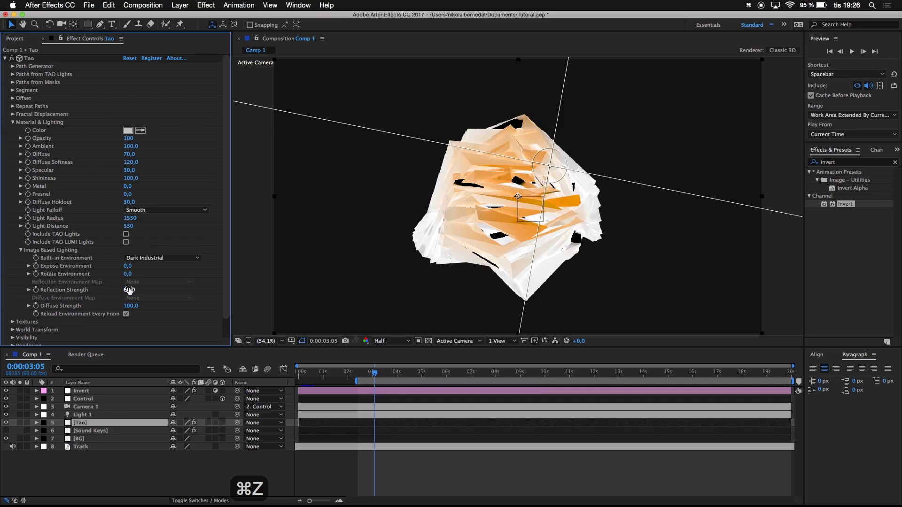
click(130, 290)
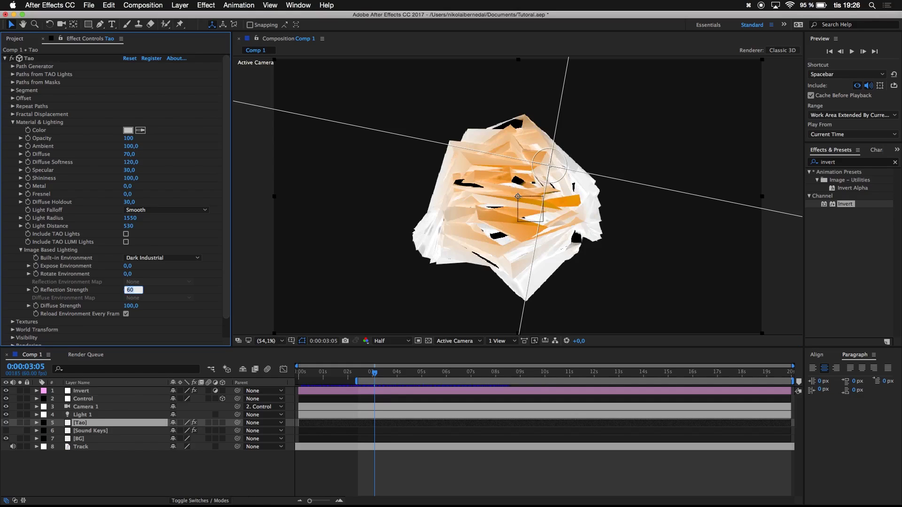
text(500)
key(Return)
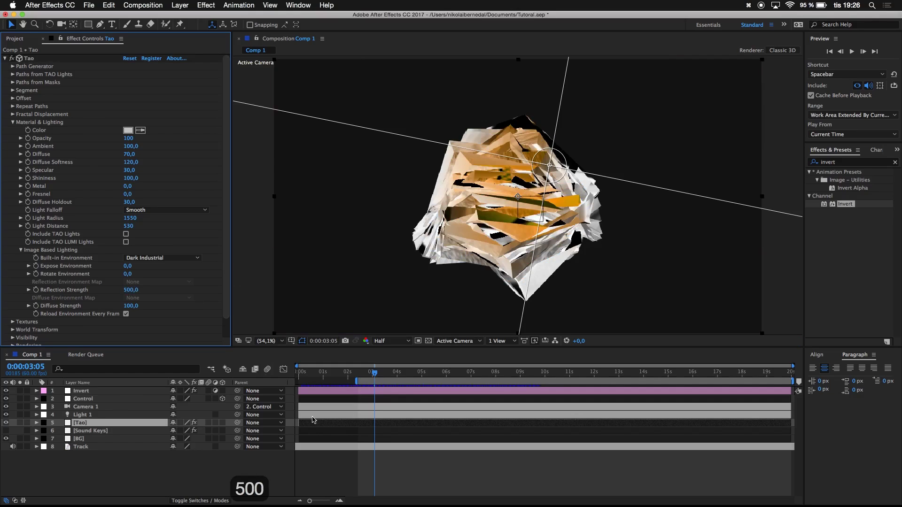
Step: Compare the reflections at 0:00:03:27 and 0:00:03:05, and set Tao's Reflection Strength to 60
click(384, 372)
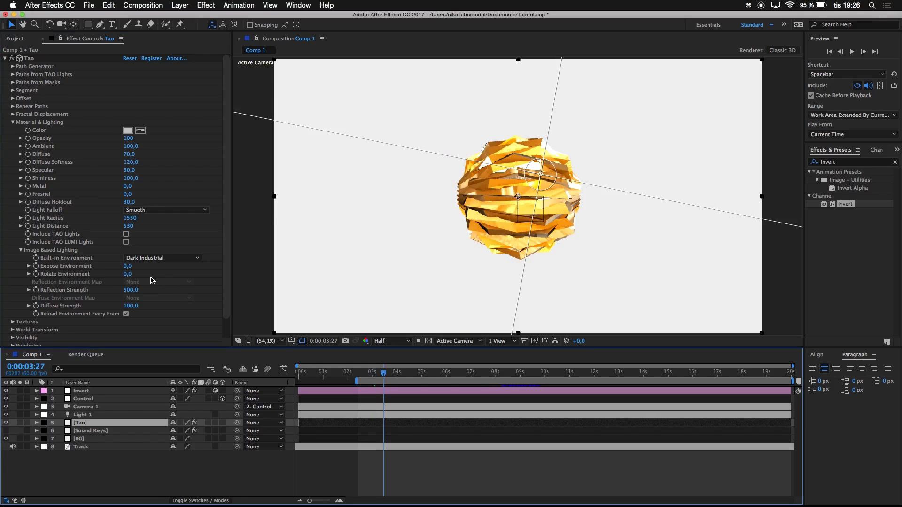
drag(380, 375, 376, 376)
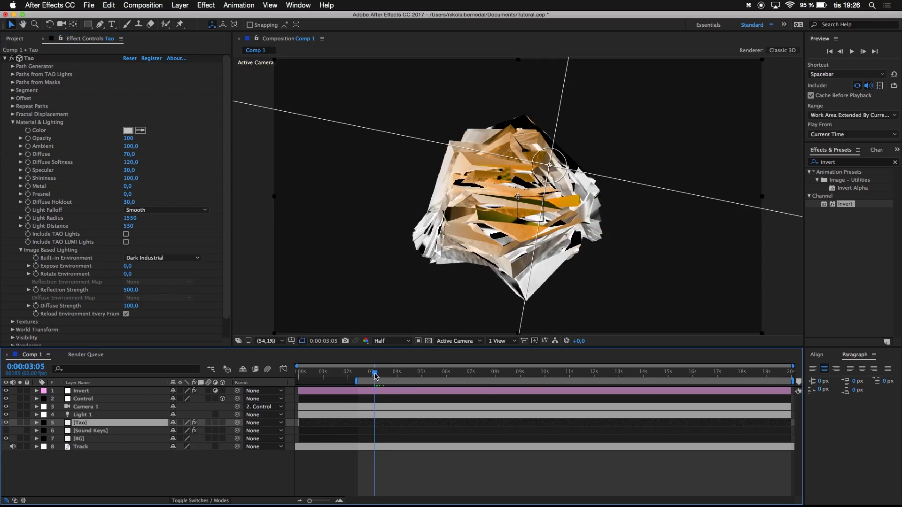
click(131, 290)
text(60)
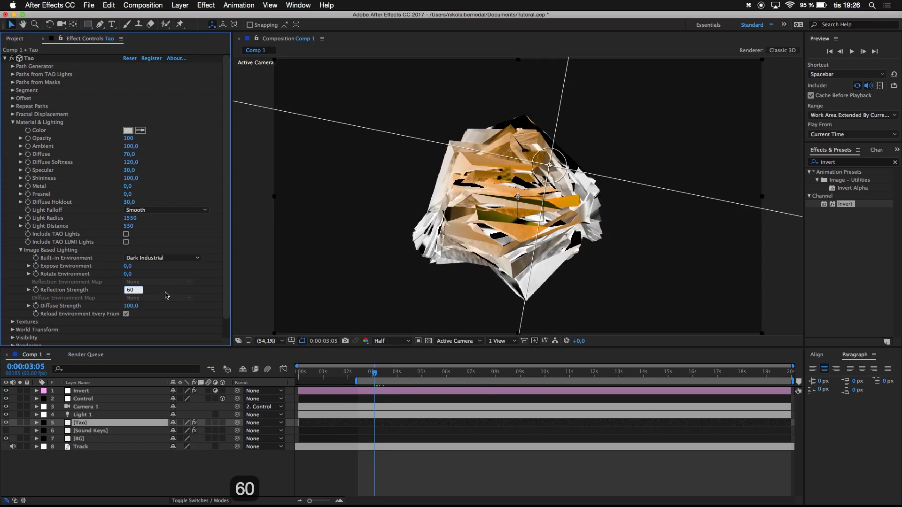
click(165, 295)
Step: Duplicate the Sound Keys layer and remove the keyframes of Outputs 1, 2 and 3 from the copy
click(88, 434)
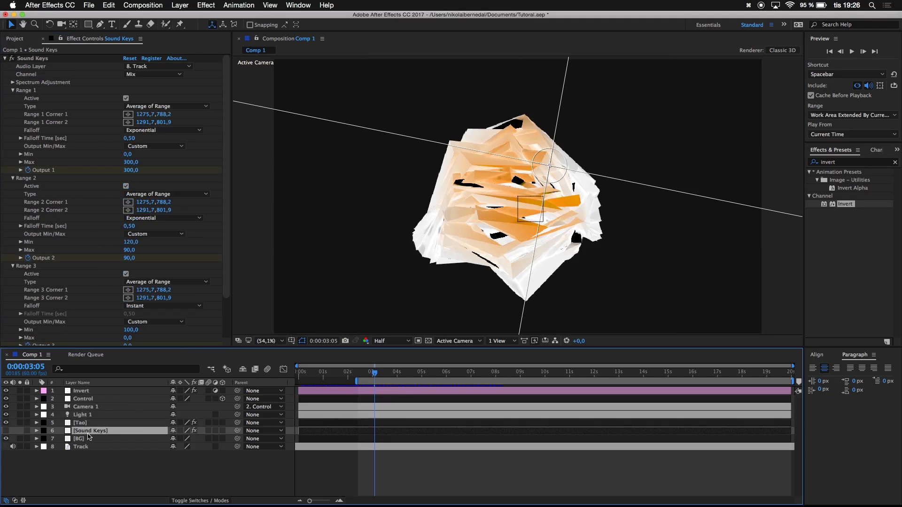
scroll(86, 277, down, 3)
scroll(85, 260, down, 3)
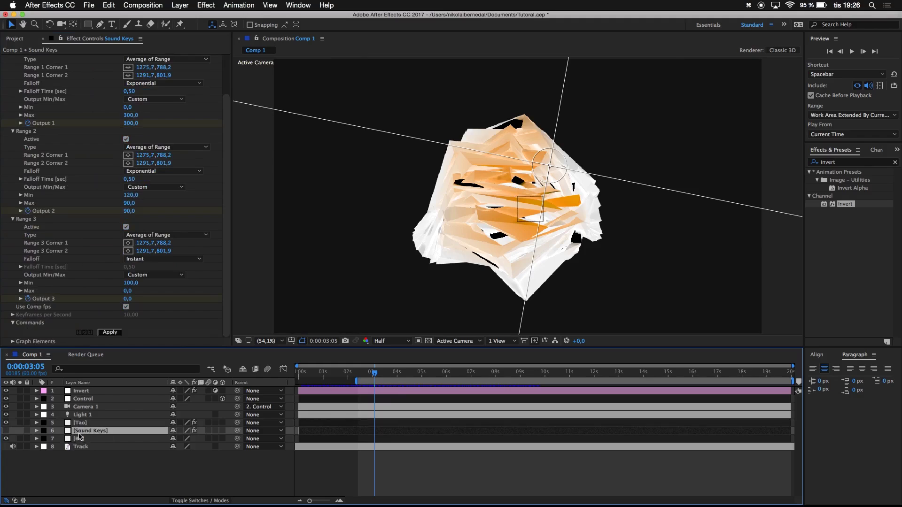
key(super+d)
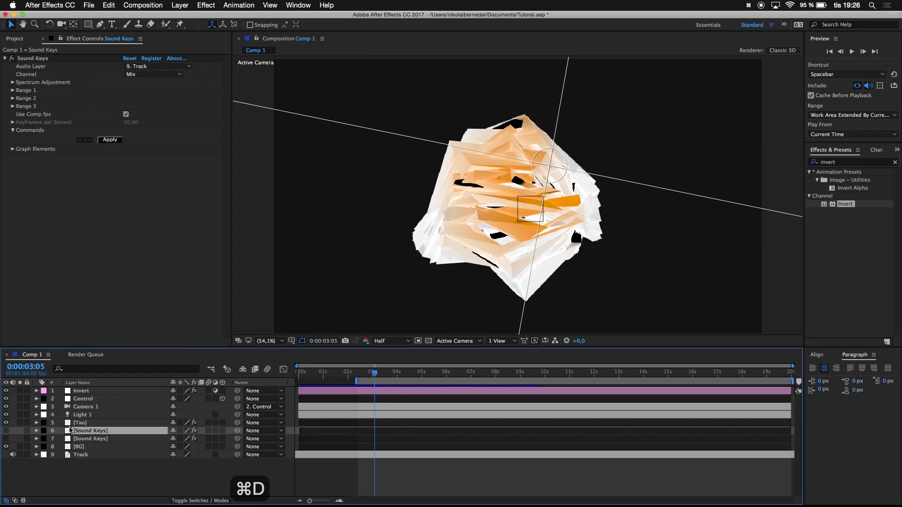
key(u)
click(77, 446)
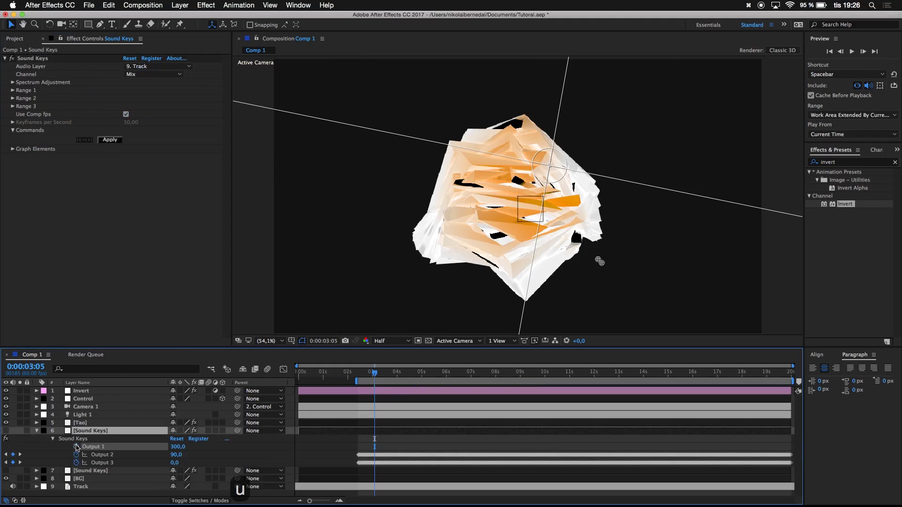
drag(76, 448, 77, 463)
click(81, 438)
click(81, 430)
key(u)
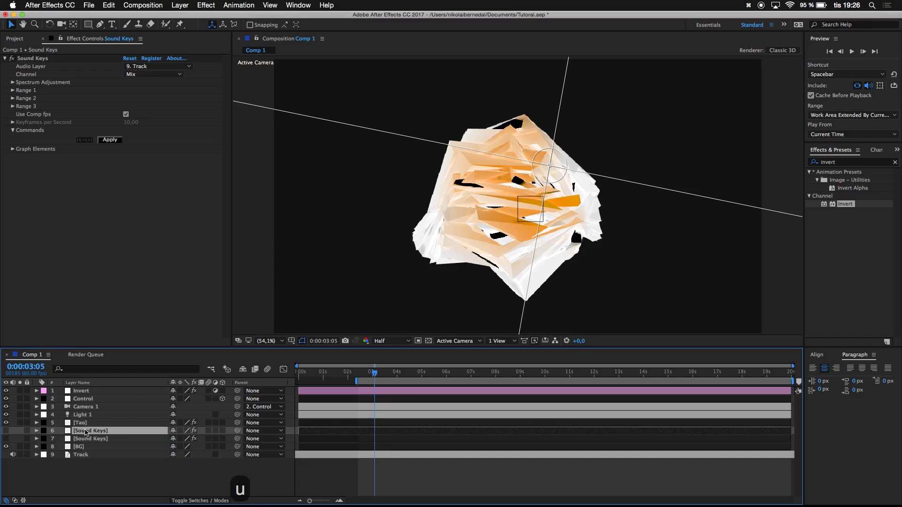
Step: Rename the duplicated Sound Keys layer as Sound Keys Reflect
key(Return)
key(Right)
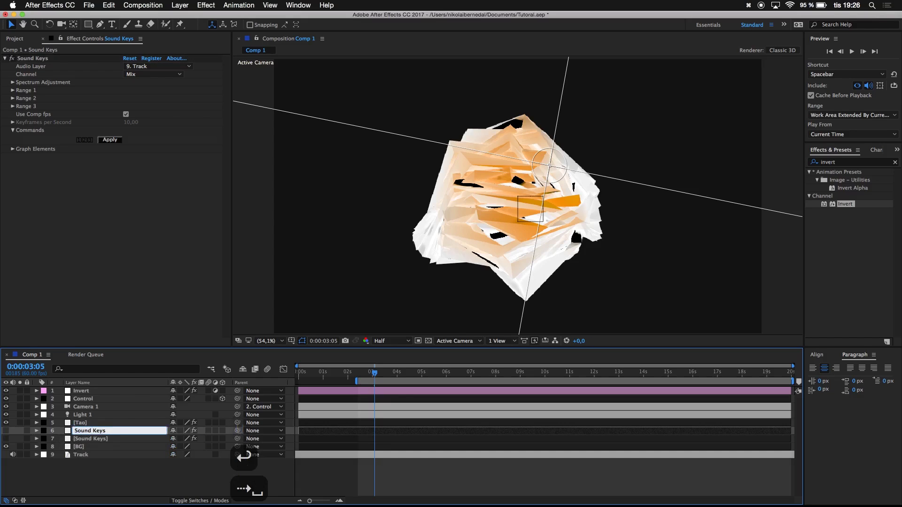
text(Relfec)
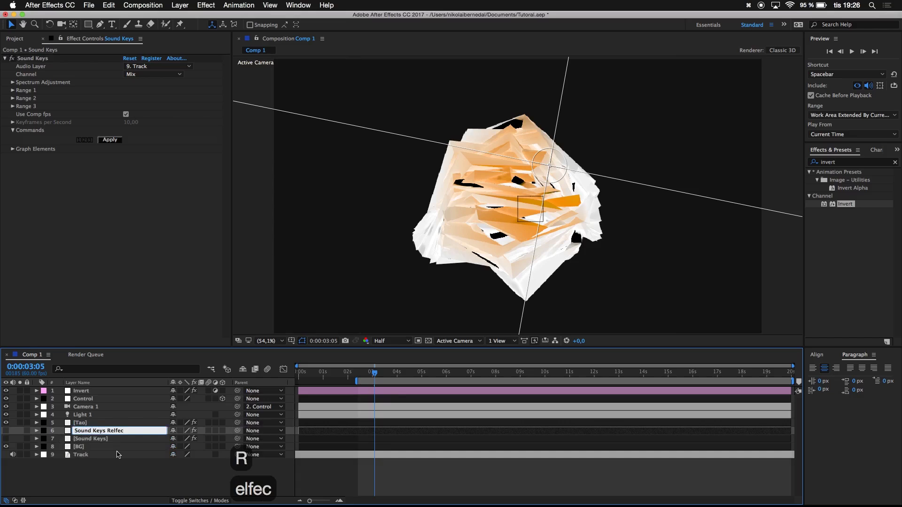
key(BackSpace)
key(BackSpace)
key(BackSpace)
key(BackSpace)
text(flec)
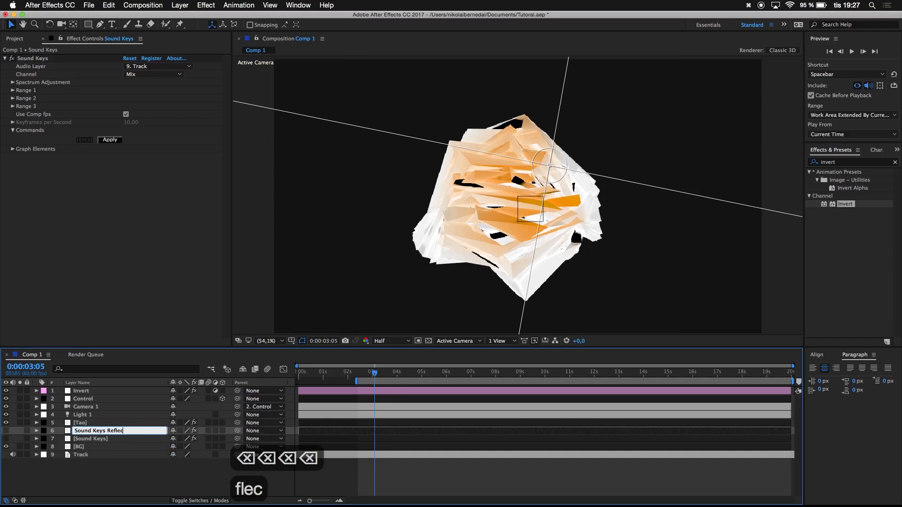
text(t)
click(78, 475)
Step: Deactivate Range 3 and Range 2 in the Sound Keys Reflect layer's effect
click(85, 438)
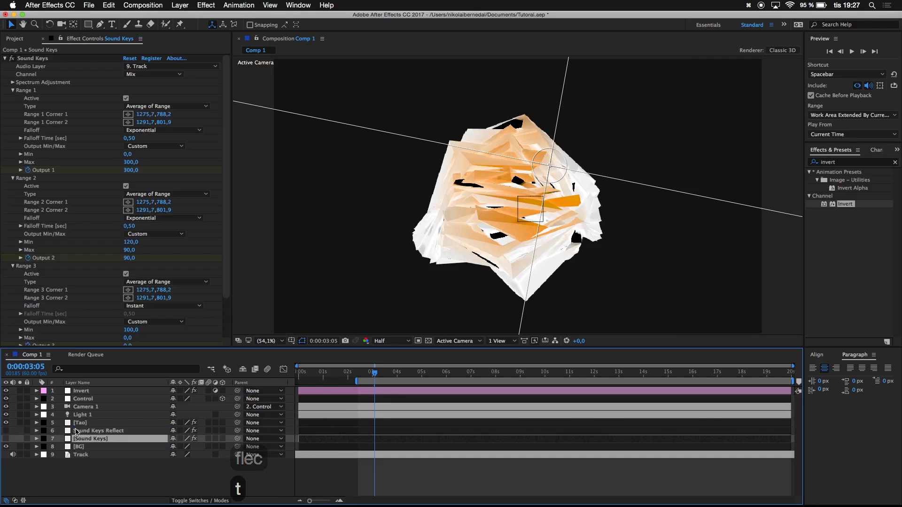
click(78, 431)
click(12, 106)
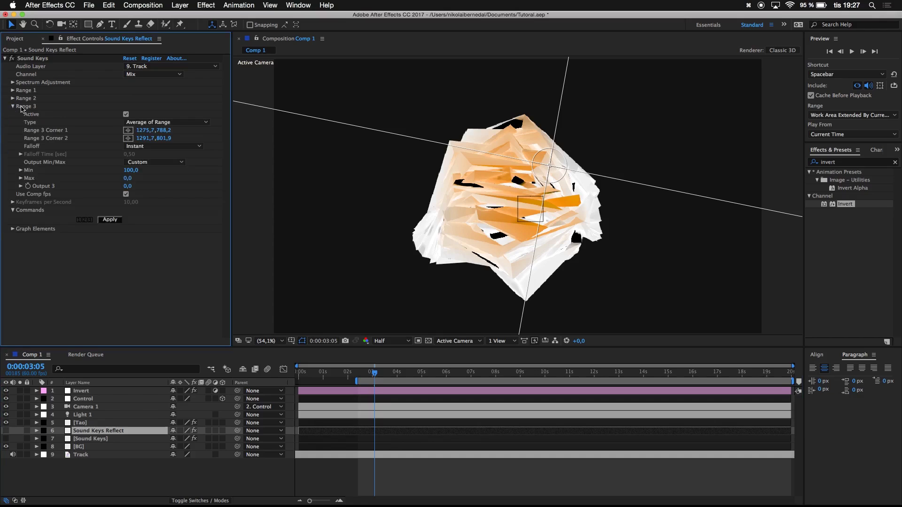
click(125, 114)
click(12, 106)
click(13, 98)
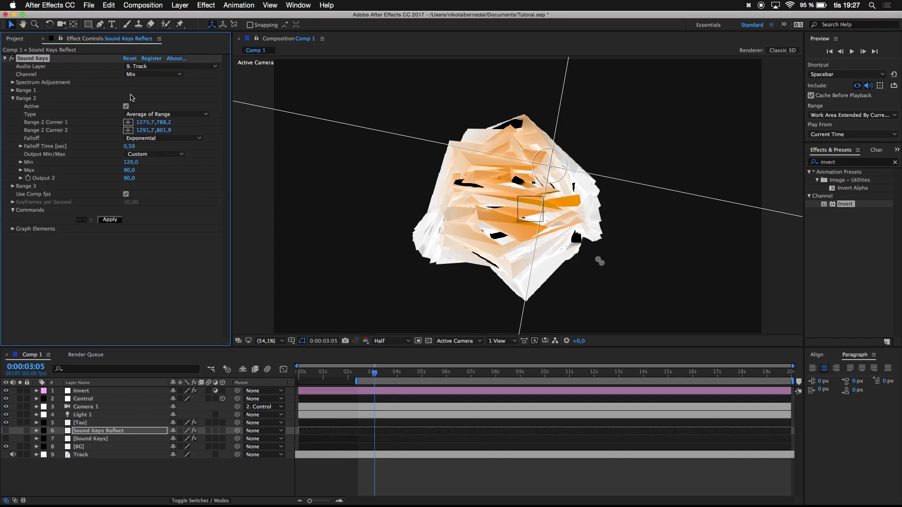
click(126, 106)
click(13, 98)
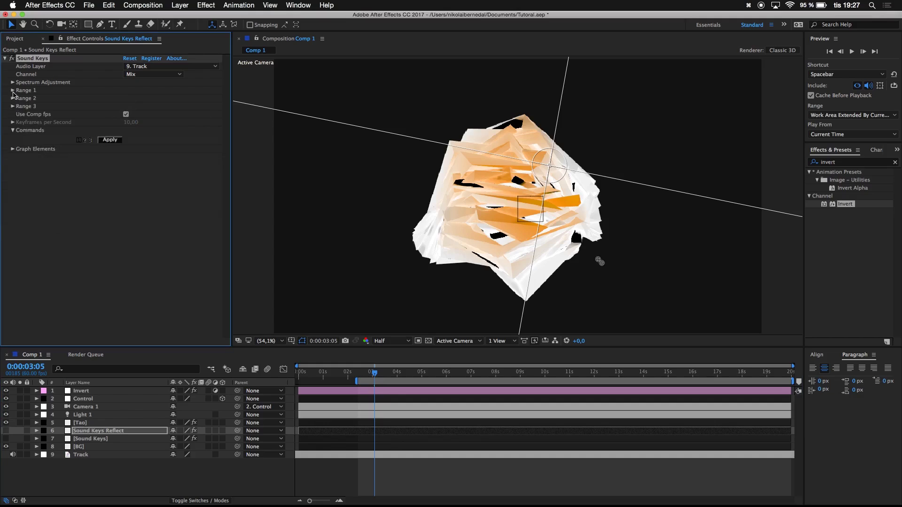
Step: Give Range 1 of Sound Keys Reflect an Instant falloff with Min 60 and Max 500, and apply the analysis
click(12, 91)
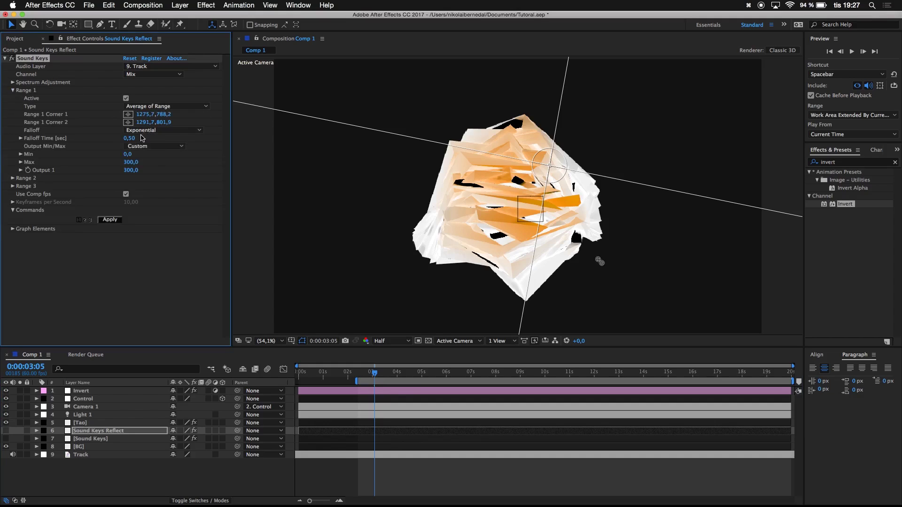
click(141, 131)
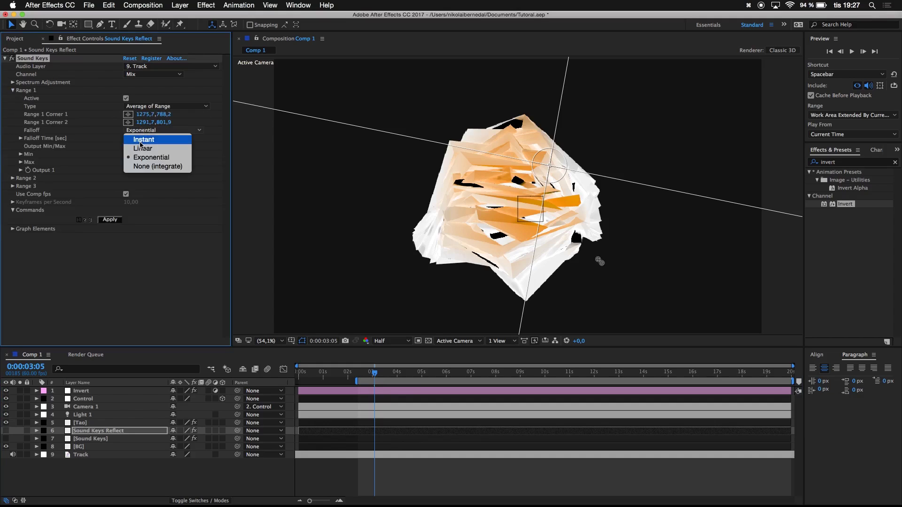
click(140, 140)
click(140, 146)
click(140, 149)
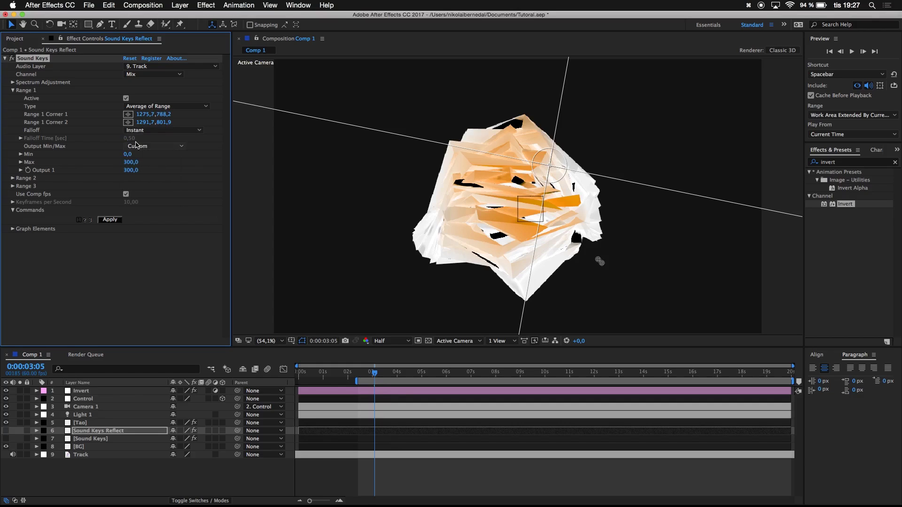
click(126, 154)
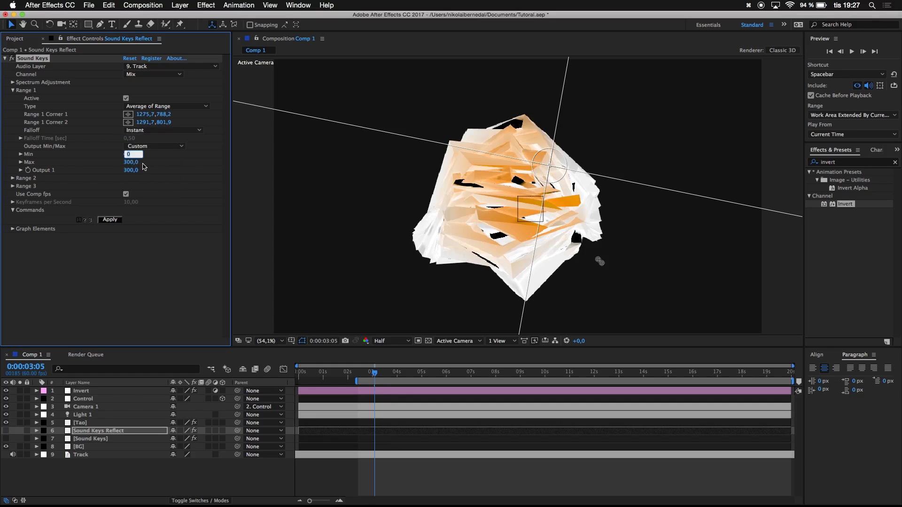
text(60)
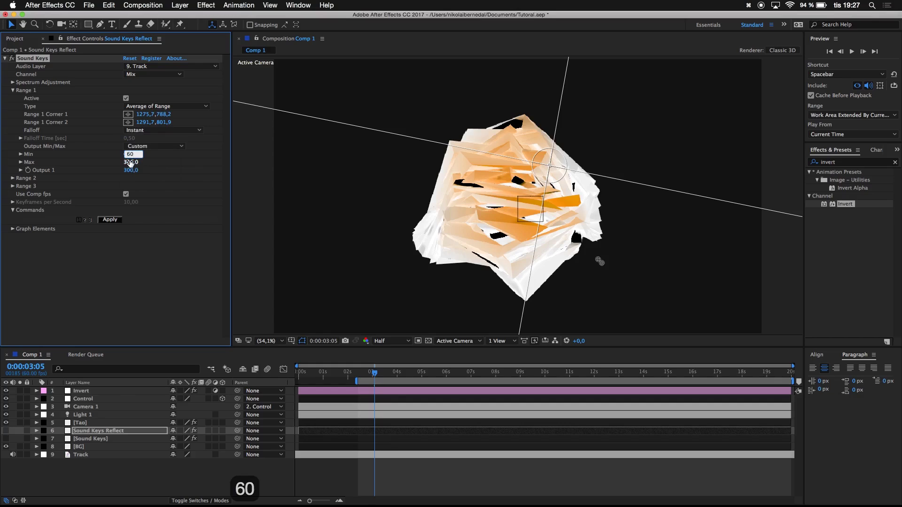
click(131, 162)
text(500)
click(174, 171)
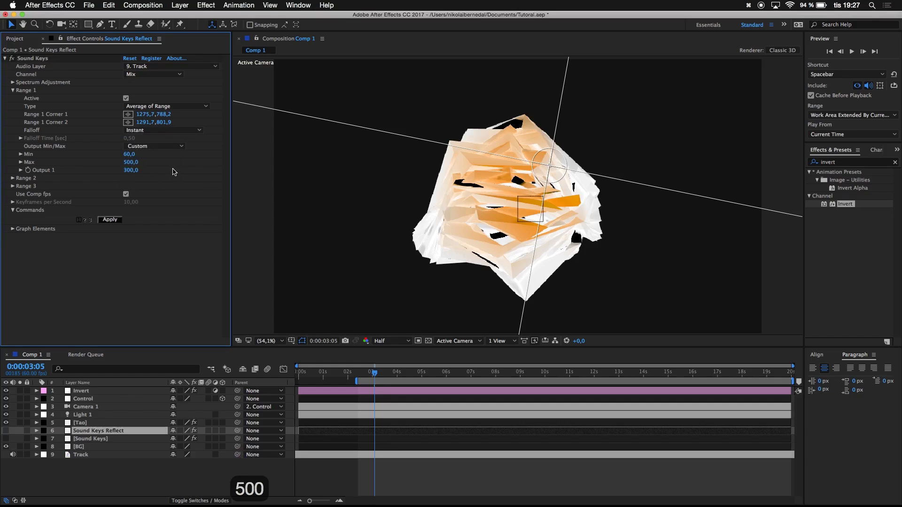
click(107, 220)
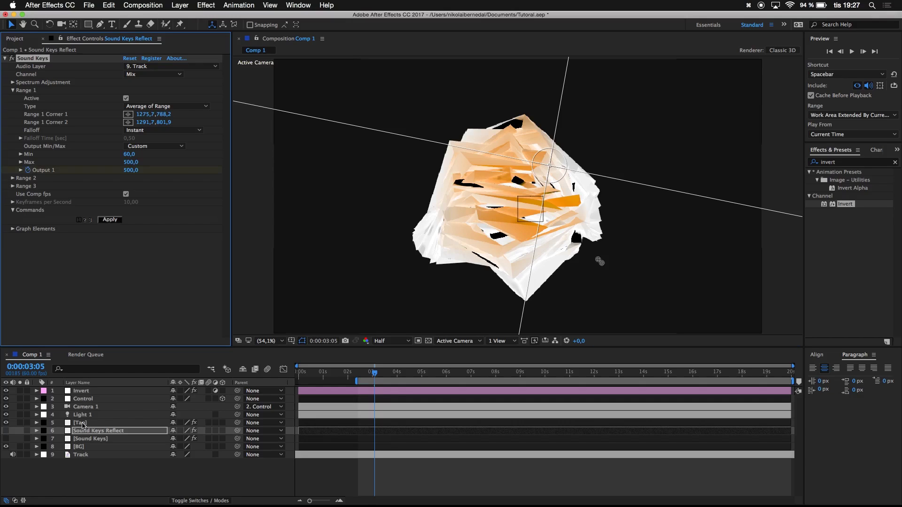
Step: Link the Tao effect's Reflection Strength by expression to Output 1 of the Sound Keys Reflect layer
click(83, 431)
key(u)
click(80, 416)
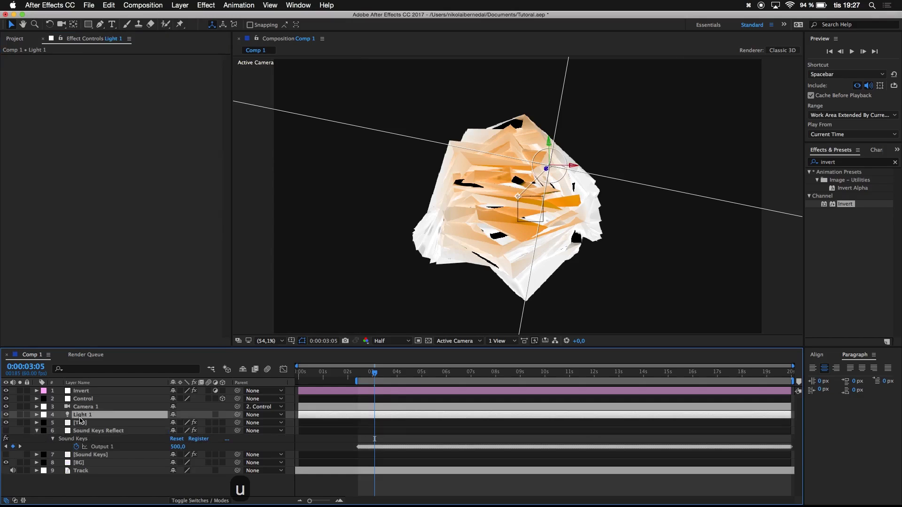
click(80, 422)
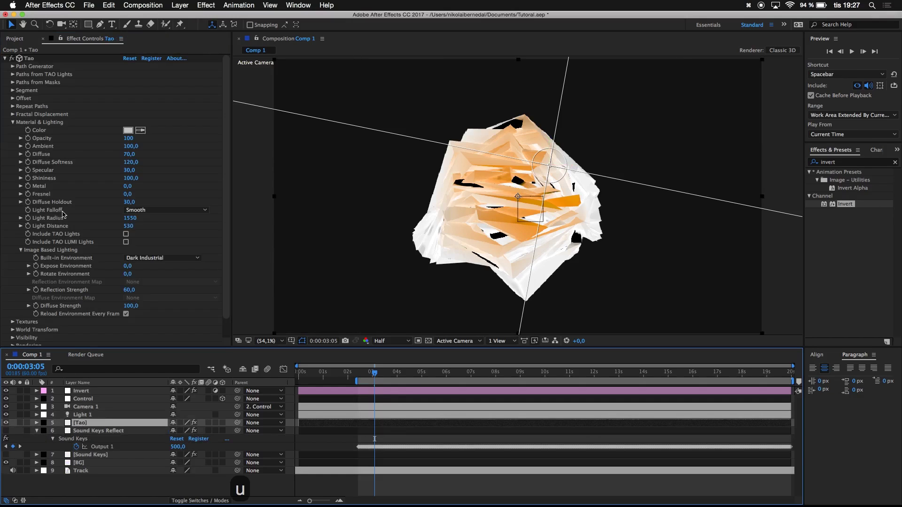
click(68, 295)
scroll(122, 444, down, 3)
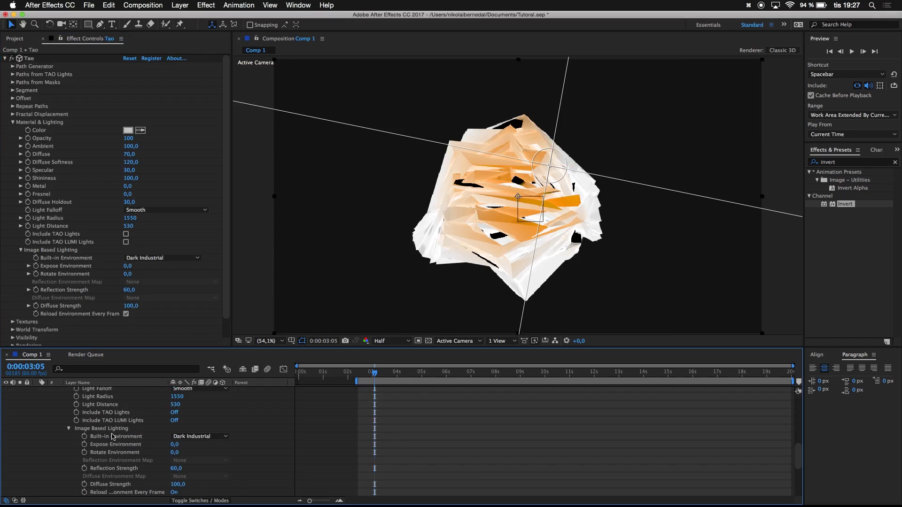
scroll(86, 444, down, 3)
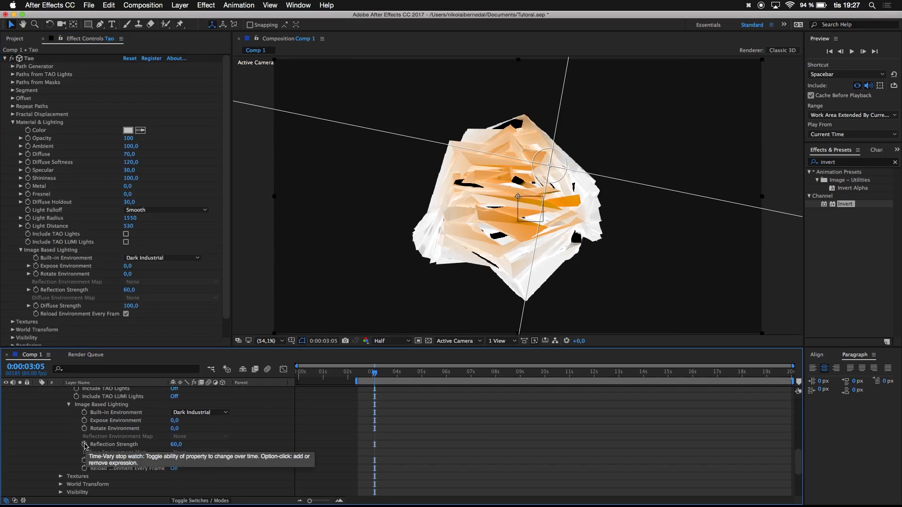
alt+click(85, 444)
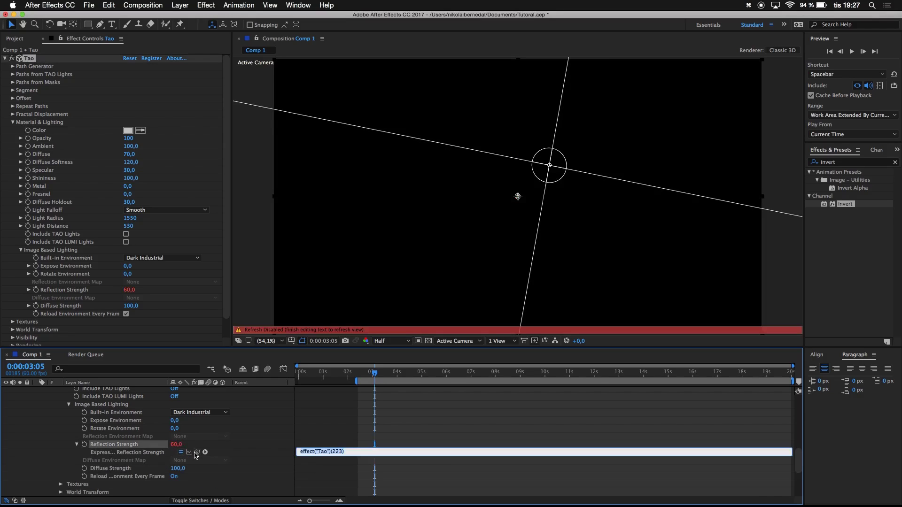
drag(196, 453, 101, 468)
click(252, 445)
Step: Collapse the revealed properties of all layers, deselect them and return the current time to 0:00:00:00
key(super+a)
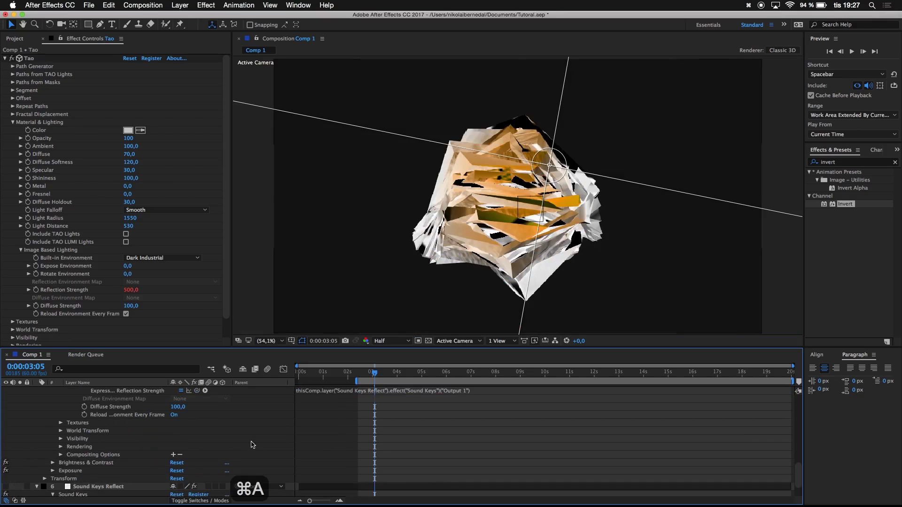
key(u)
key(u)
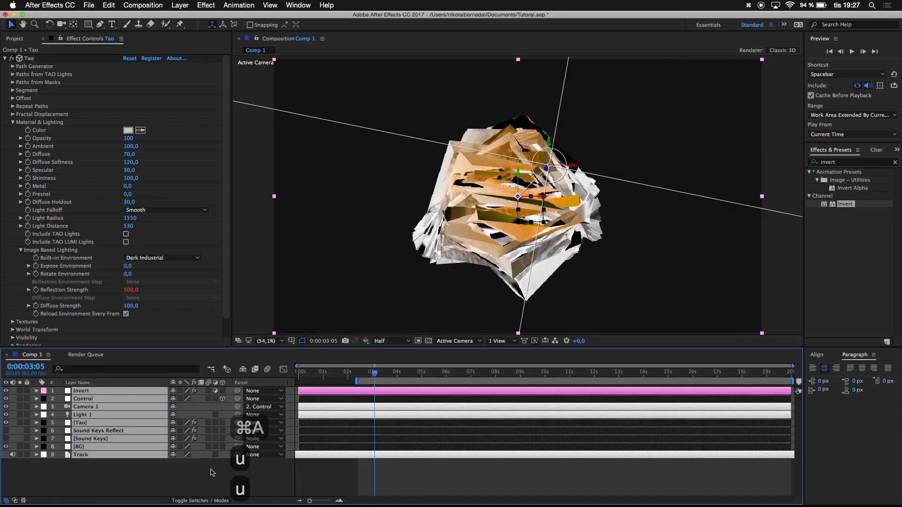
click(210, 473)
key(Home)
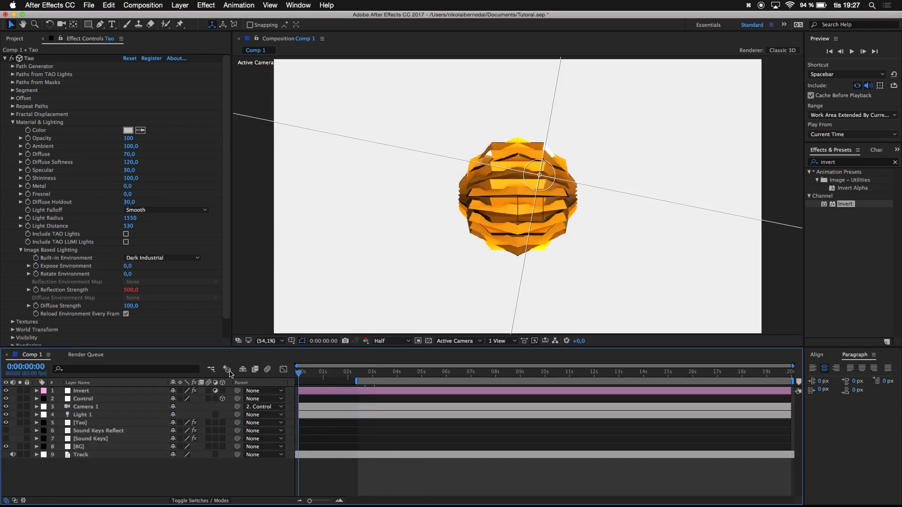
Step: Play back the composition, return the current time to 0:00:00:00 and save the project
key(space)
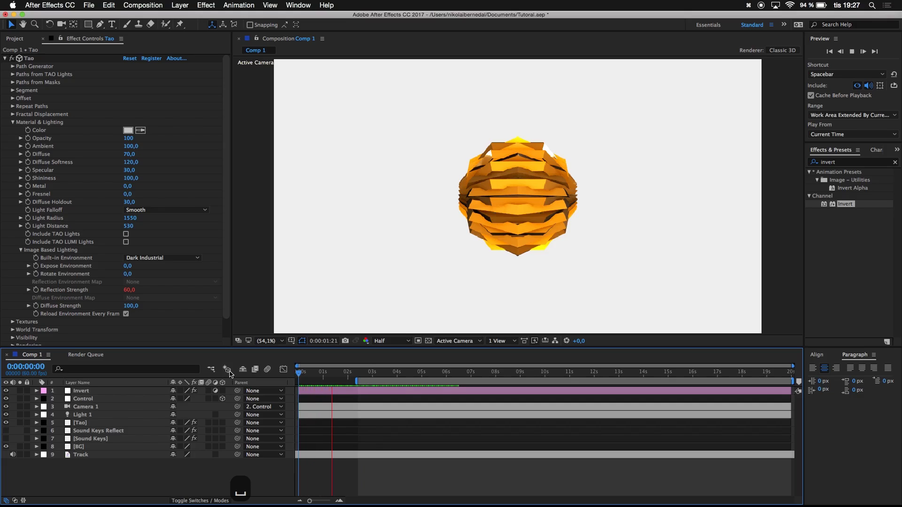
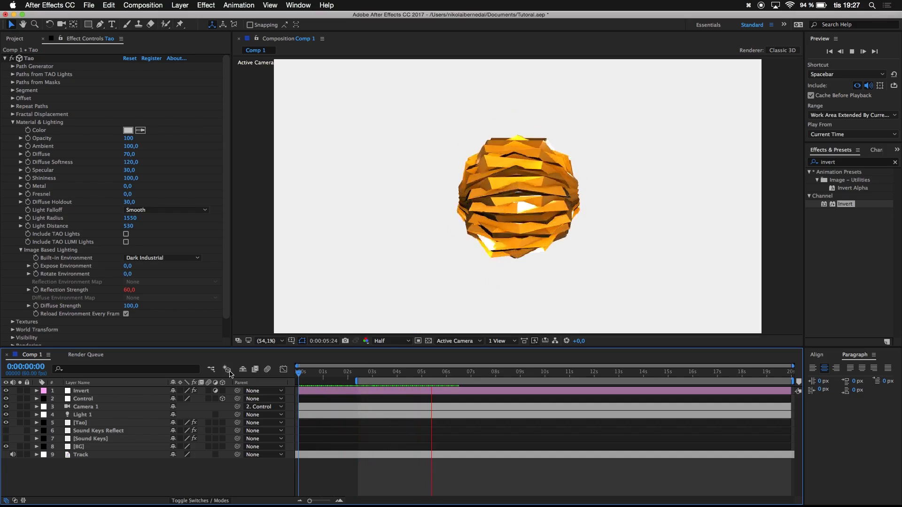
key(space)
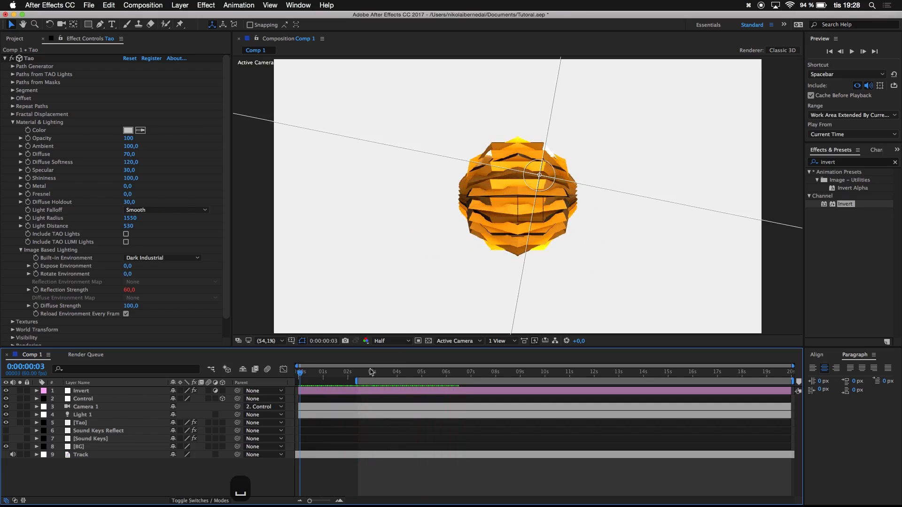
drag(371, 372, 291, 373)
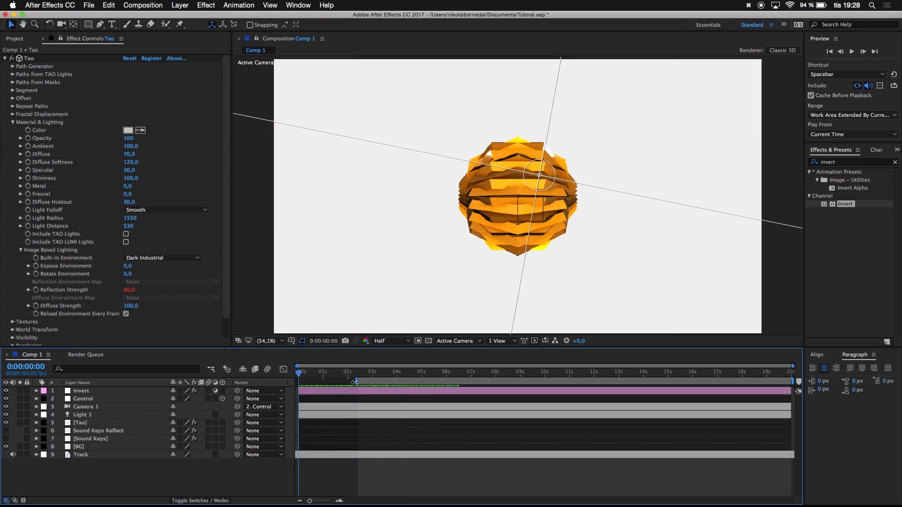
key(super+s)
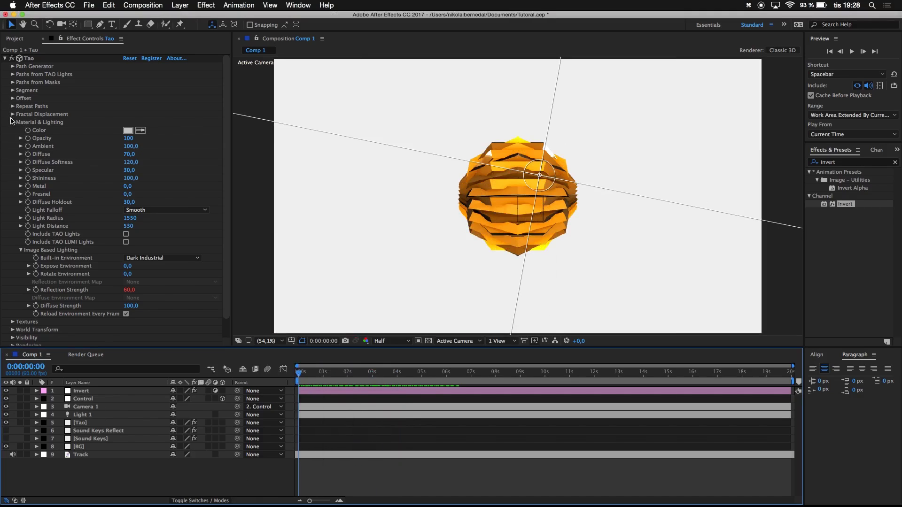
Step: Collapse the Tao effect's Material & Lighting settings and preview the opening seconds to find the moment at 0:00:01:32
click(13, 122)
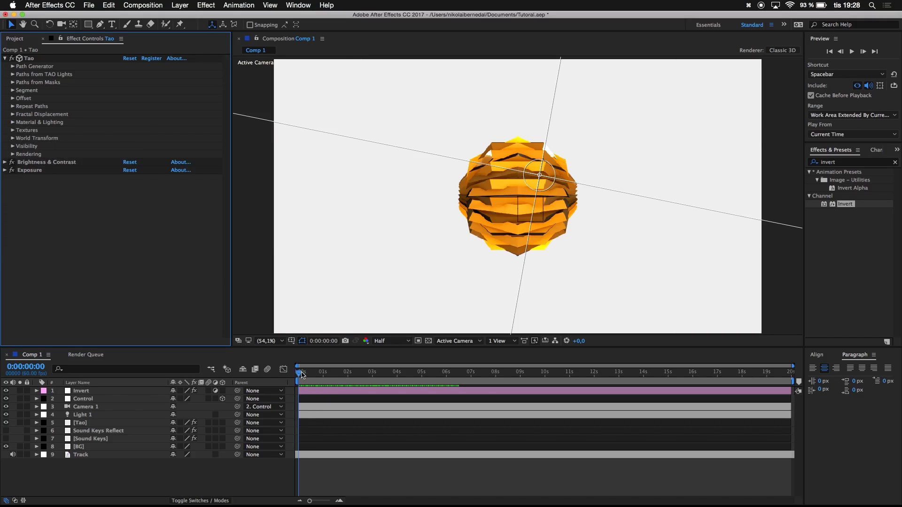
click(301, 374)
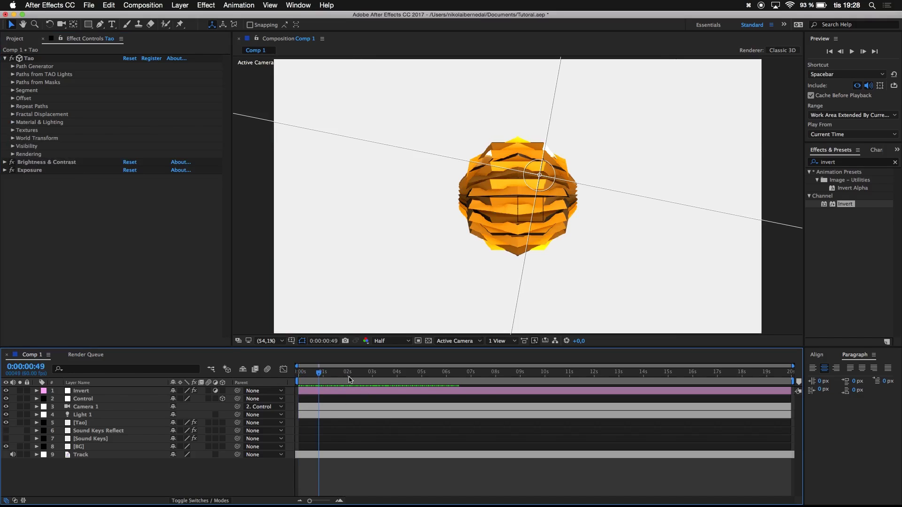
key(space)
key(space)
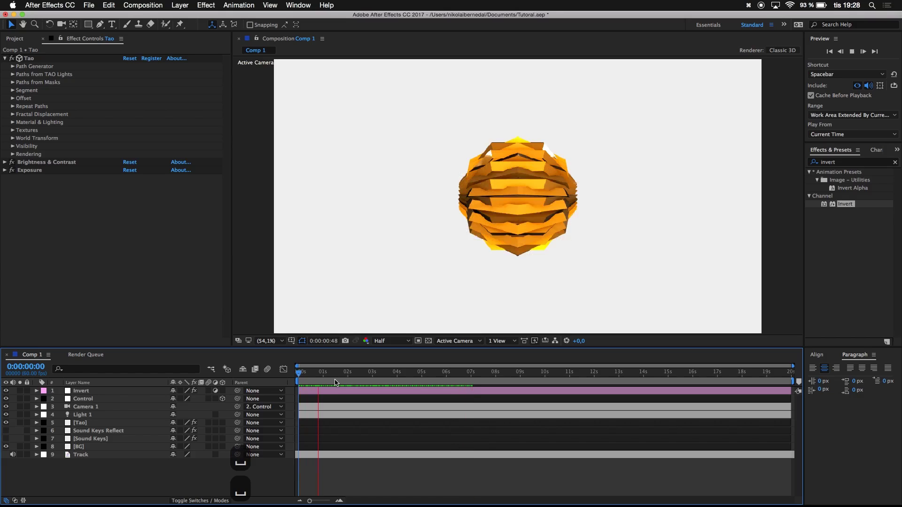
key(space)
drag(340, 373, 336, 373)
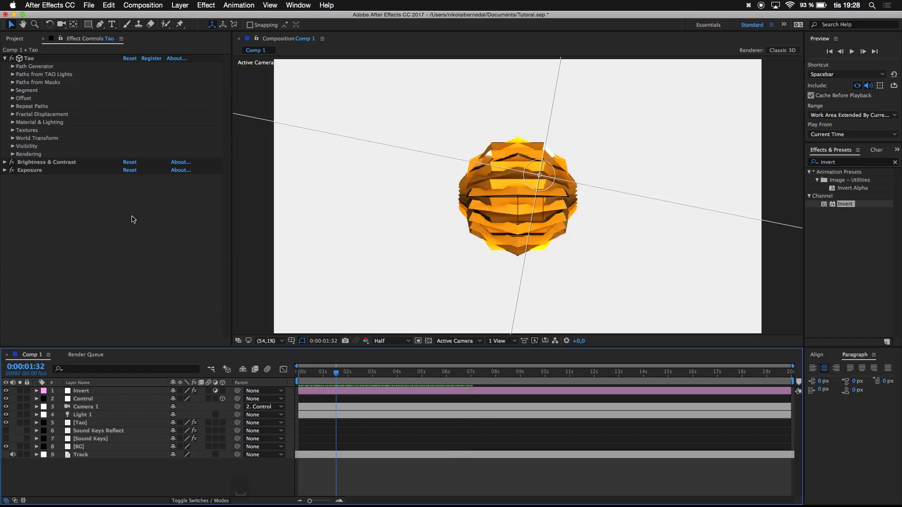
Step: Start keyframing W Rotate X, Y and Z of the Tao effect's World Transform at 0:00:01:32 and reveal the layer's keyframed properties
click(13, 139)
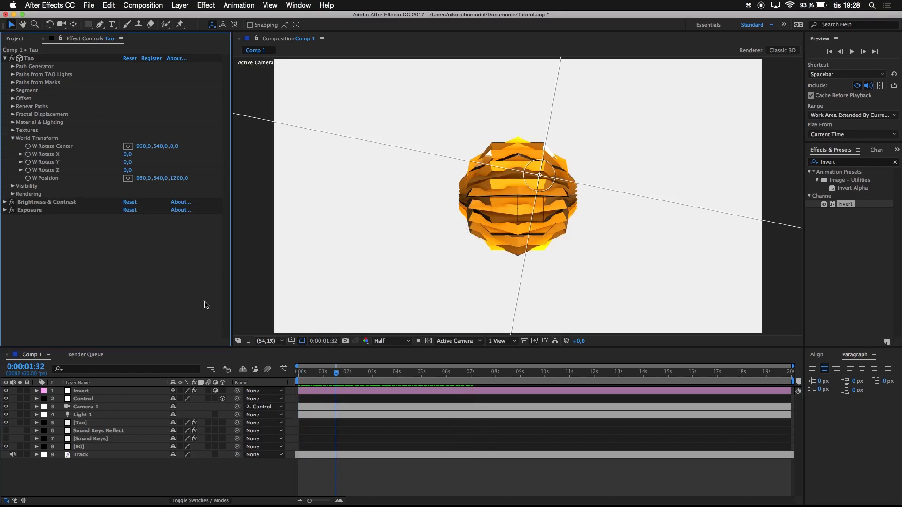
click(30, 156)
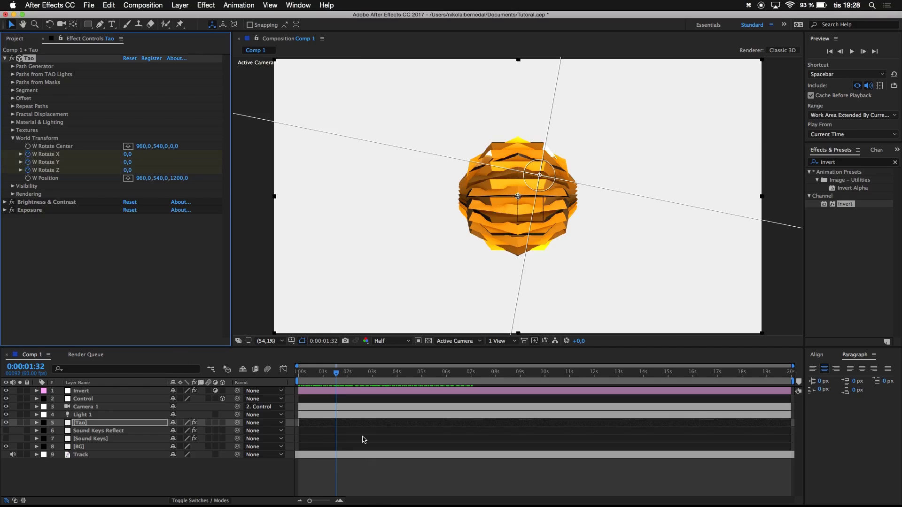
key(u)
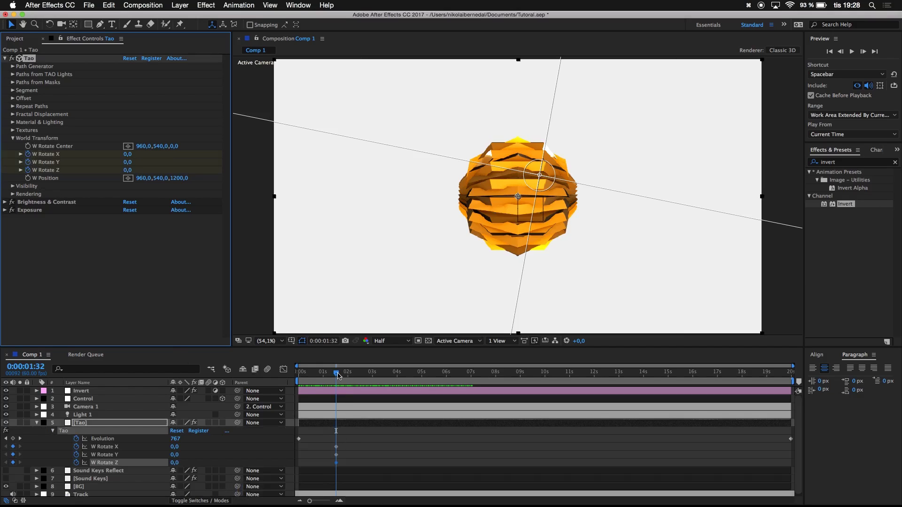
Step: Add keyframes for W Rotate X, W Rotate Y and W Rotate Z on the Tao layer at 0:00:00:00
drag(338, 374, 298, 372)
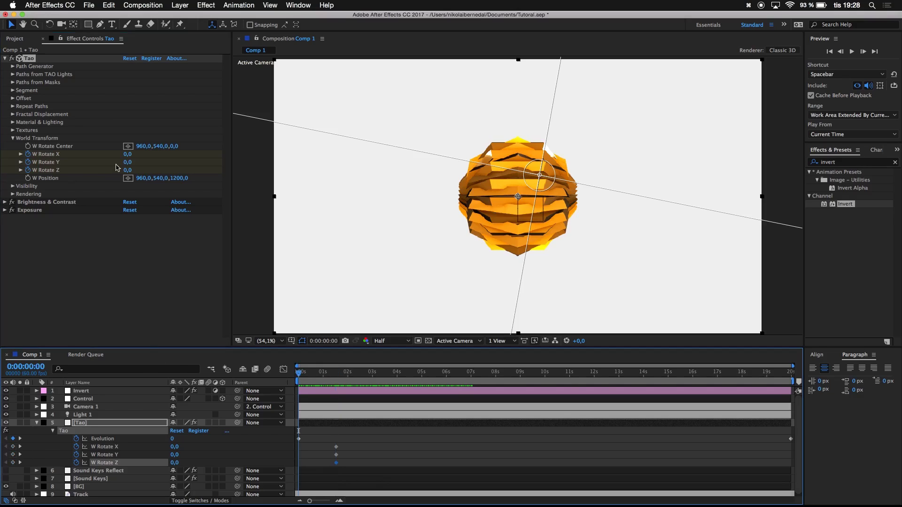
click(13, 446)
click(12, 454)
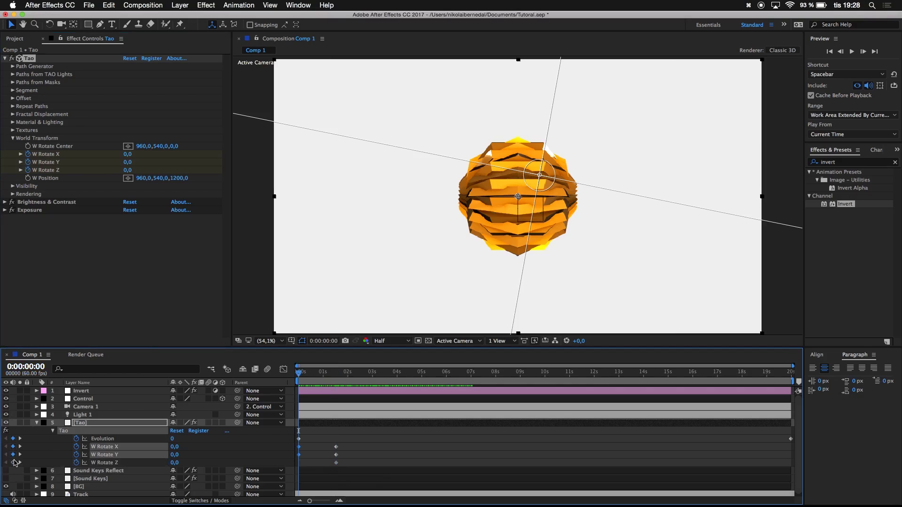
click(13, 463)
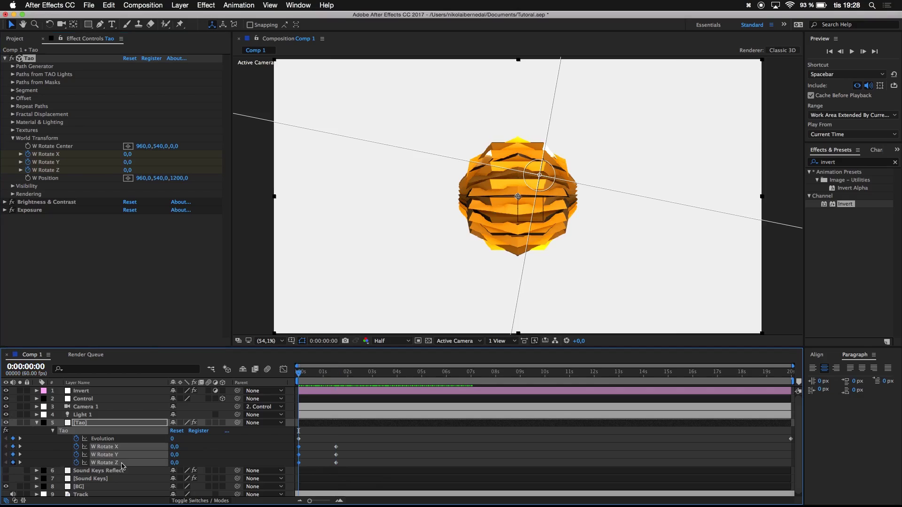
Step: Preview the opening and shift the second set of W Rotate X, Y and Z keyframes to 0:00:02:06
click(337, 381)
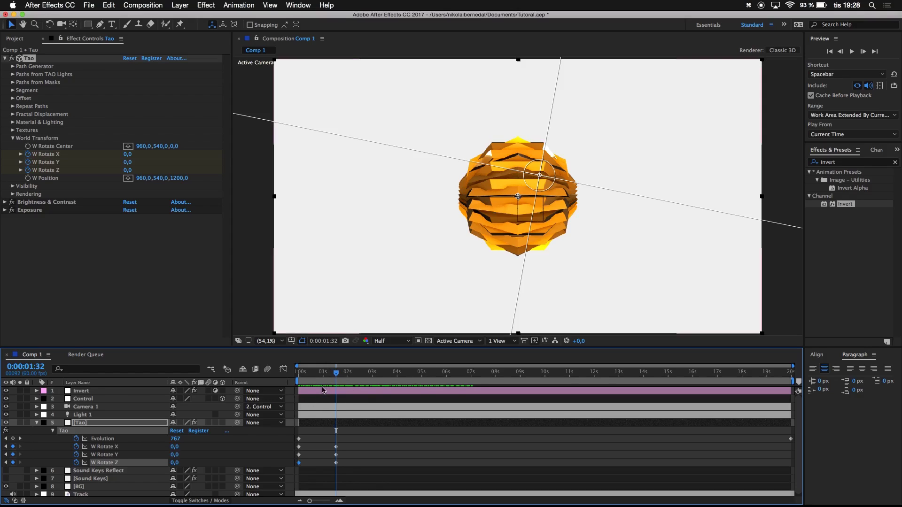
drag(323, 375, 214, 376)
key(space)
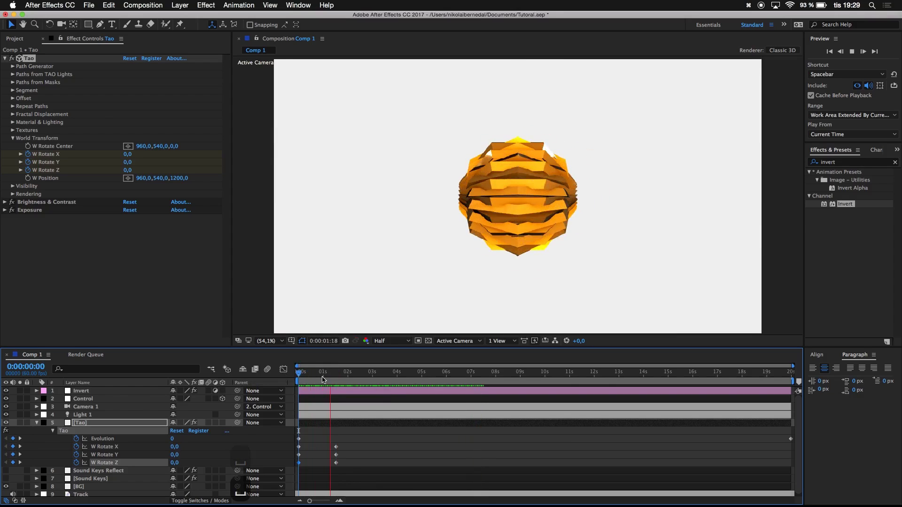
key(space)
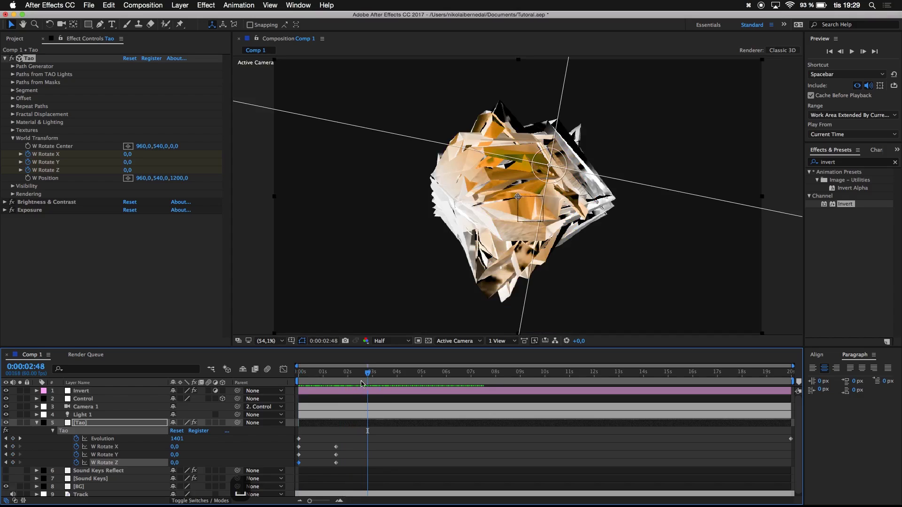
drag(355, 380, 354, 382)
drag(324, 440, 355, 467)
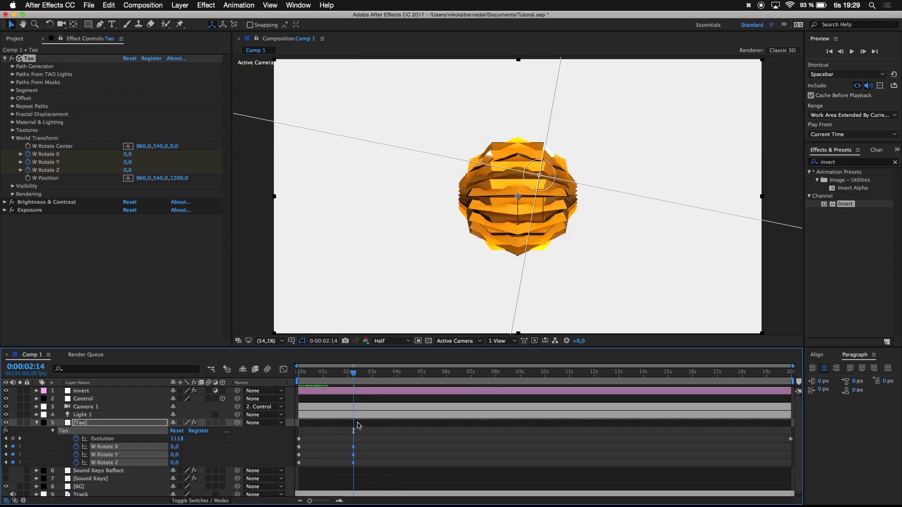
click(346, 378)
drag(333, 378, 361, 379)
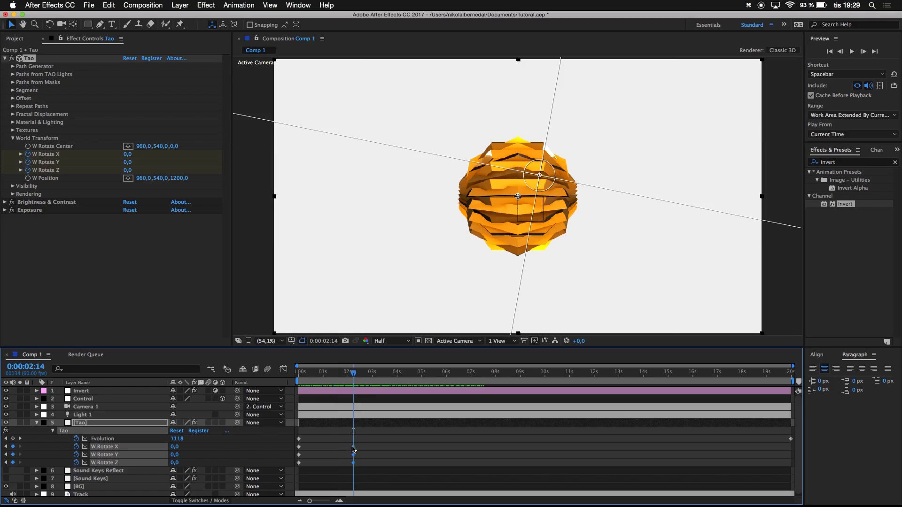
drag(354, 449, 350, 450)
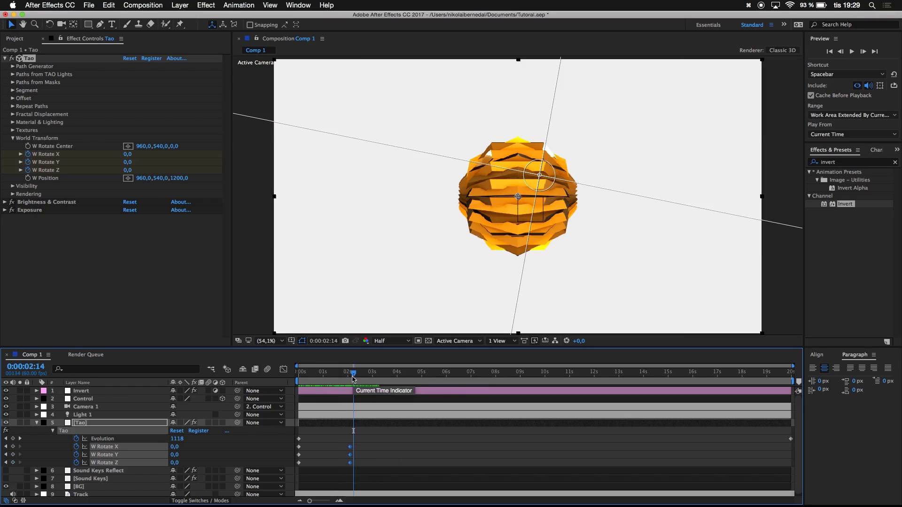
drag(354, 379, 349, 379)
Step: Set W Rotate X to 600 and W Rotate Y to 180 at the 0:00:02:06 keyframes
click(174, 447)
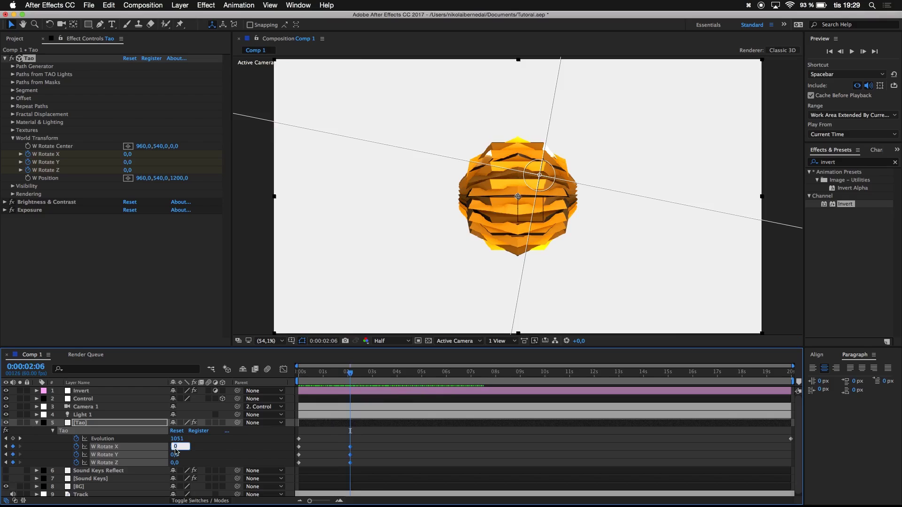
text(600)
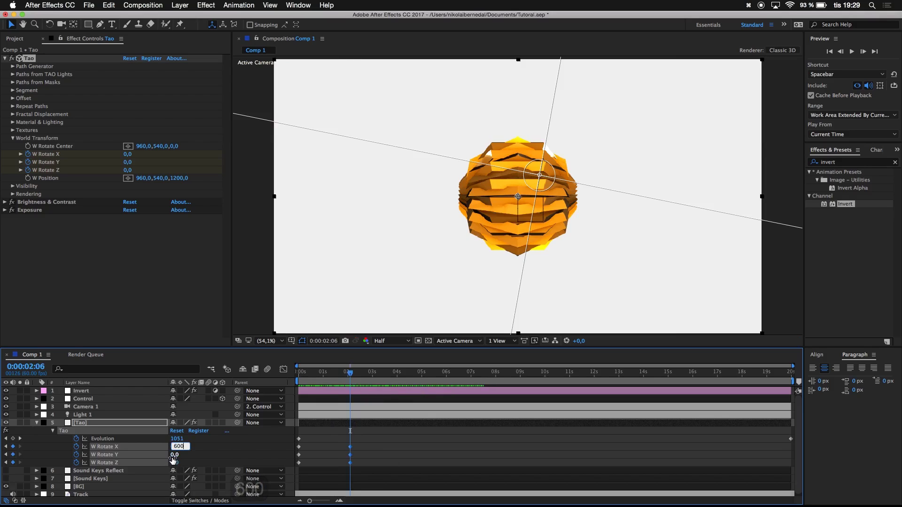
key(Tab)
text(180)
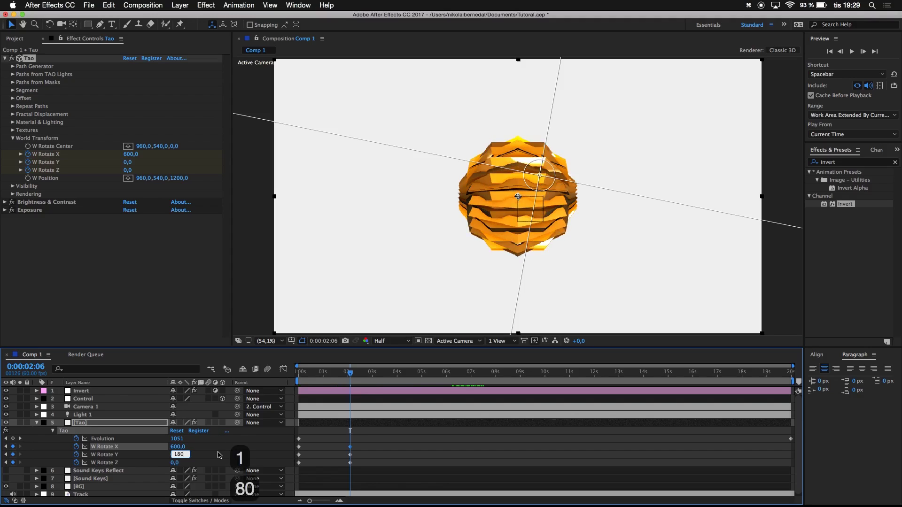
click(219, 455)
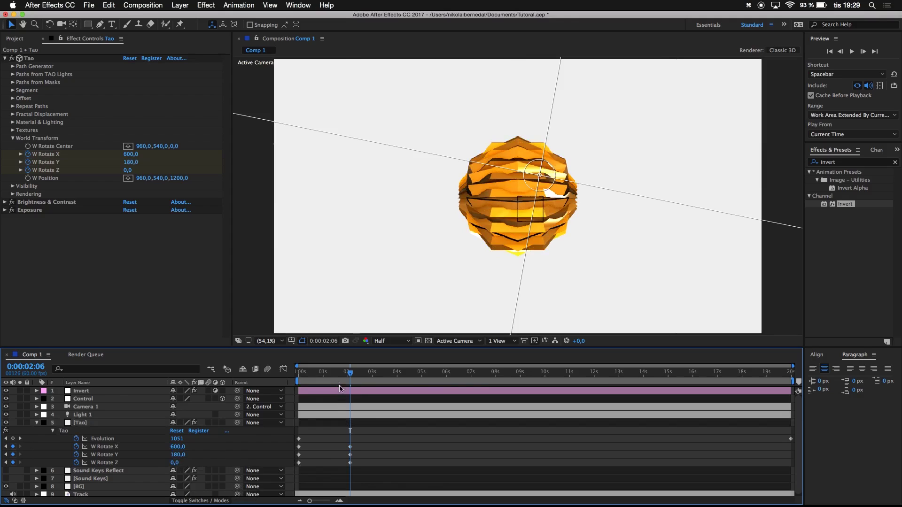
Step: At 0:00:02:44, set the Tao layer's W Rotate Y to 360 and add keyframes for W Rotate X and W Rotate Z
key(space)
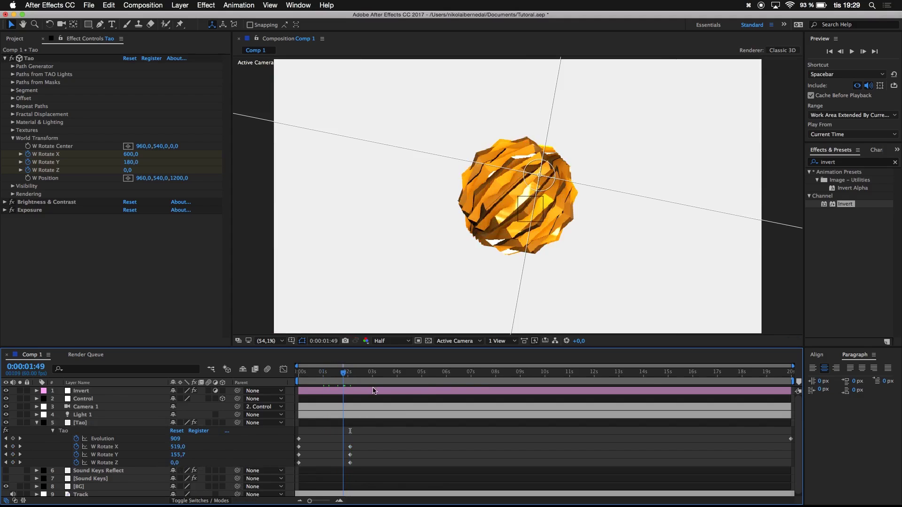
key(space)
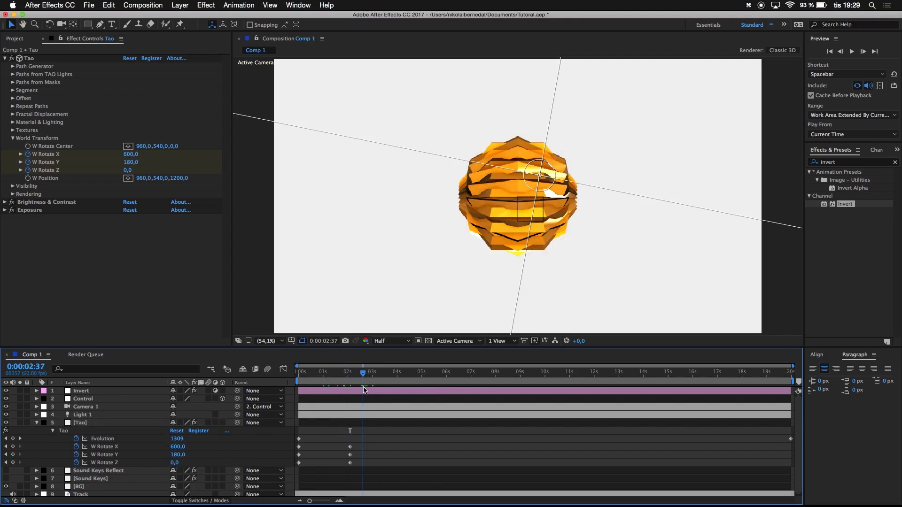
drag(363, 388, 366, 387)
click(863, 51)
click(864, 52)
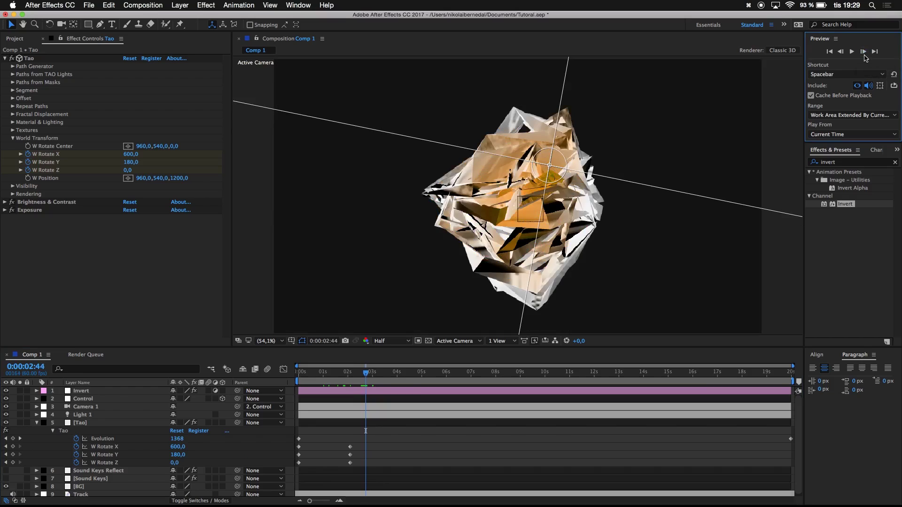
click(178, 454)
text(36)
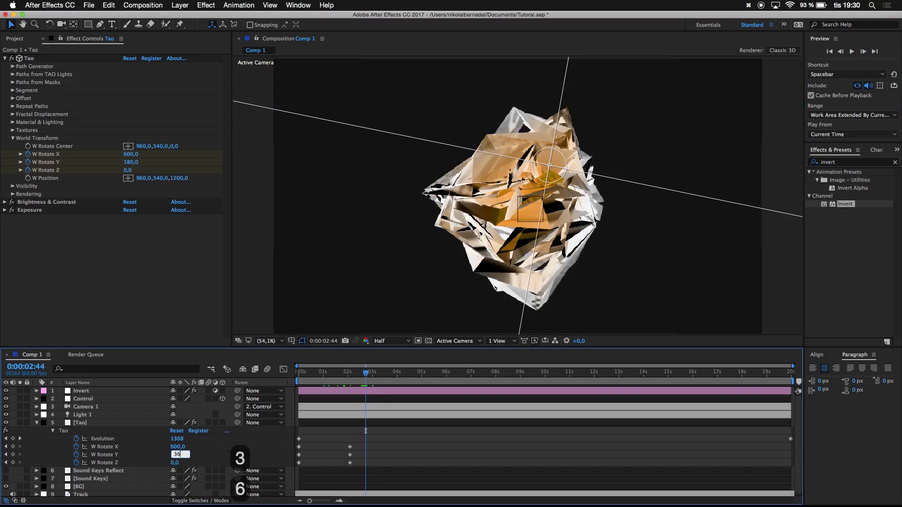
text(0)
key(Return)
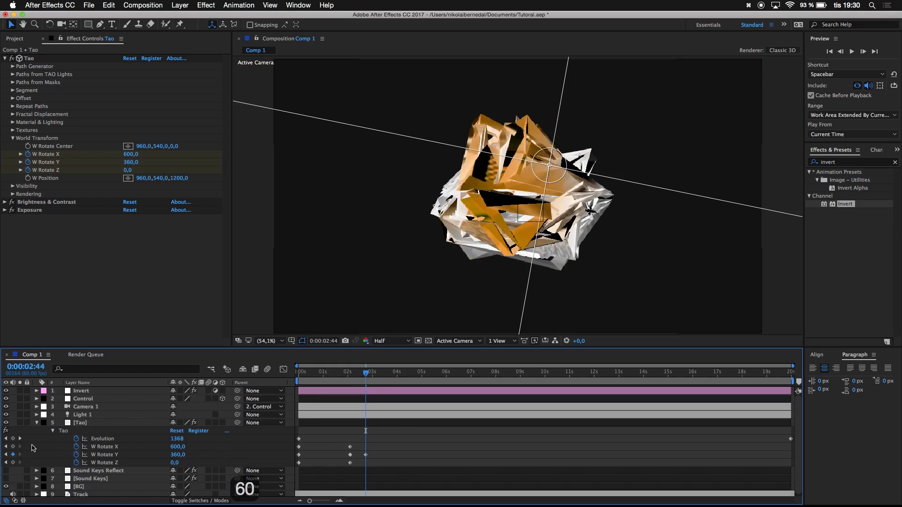
click(13, 446)
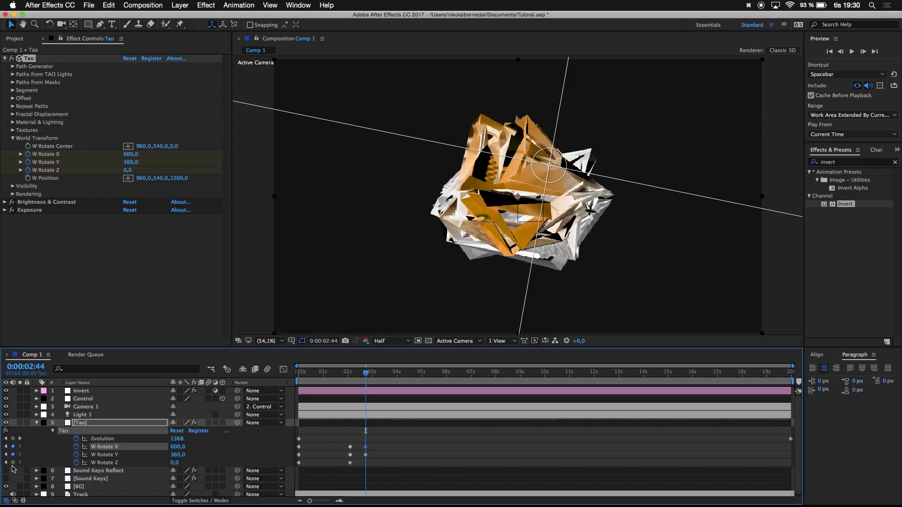
click(12, 463)
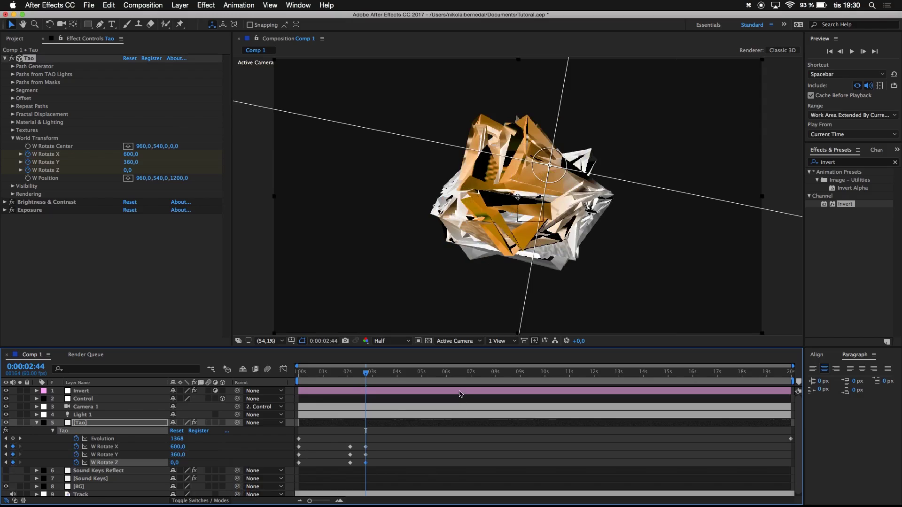
Step: Set the Tao layer's W Rotate X, W Rotate Y and W Rotate Z to 3000 at 0:00:19:59 and preview the opening
drag(466, 373, 901, 359)
click(178, 447)
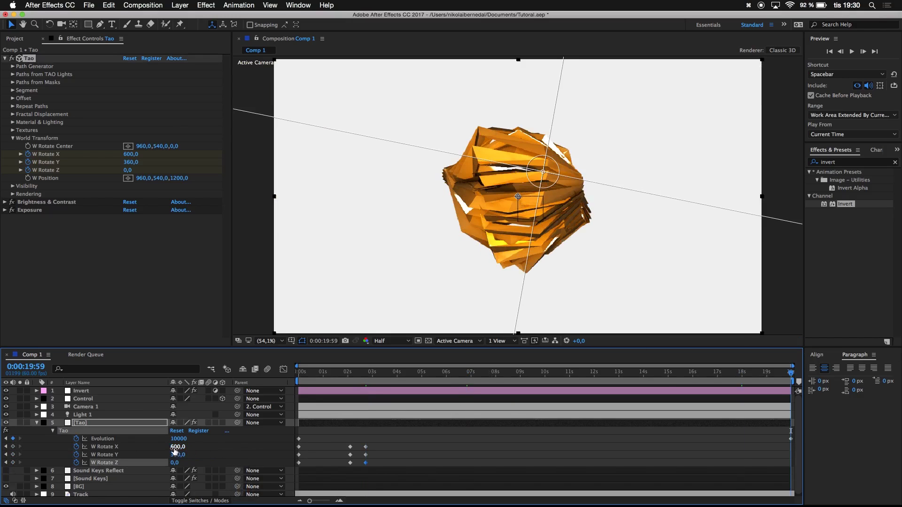
text(3000)
key(Tab)
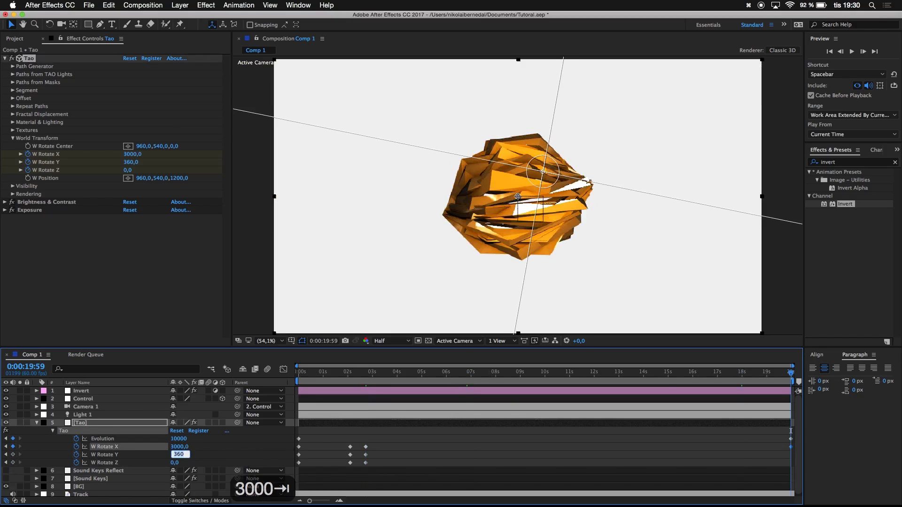
text(3000)
key(Tab)
text(3000)
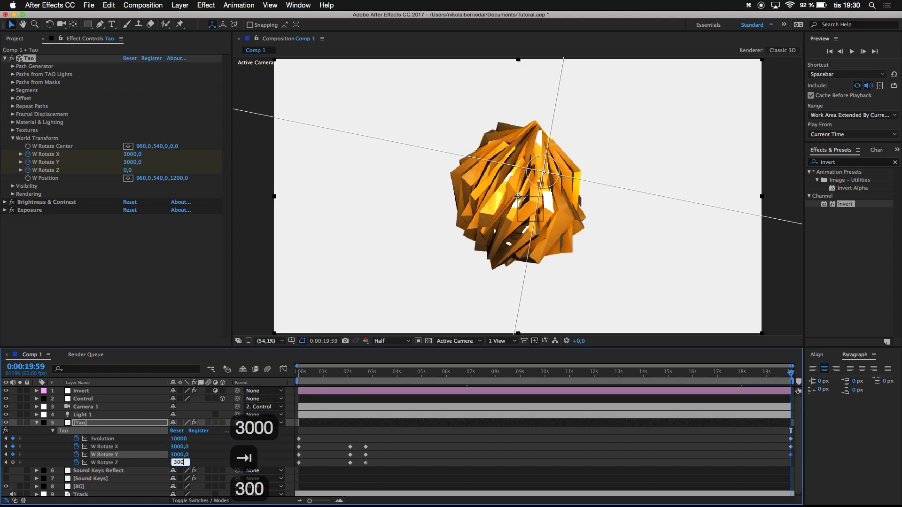
click(347, 386)
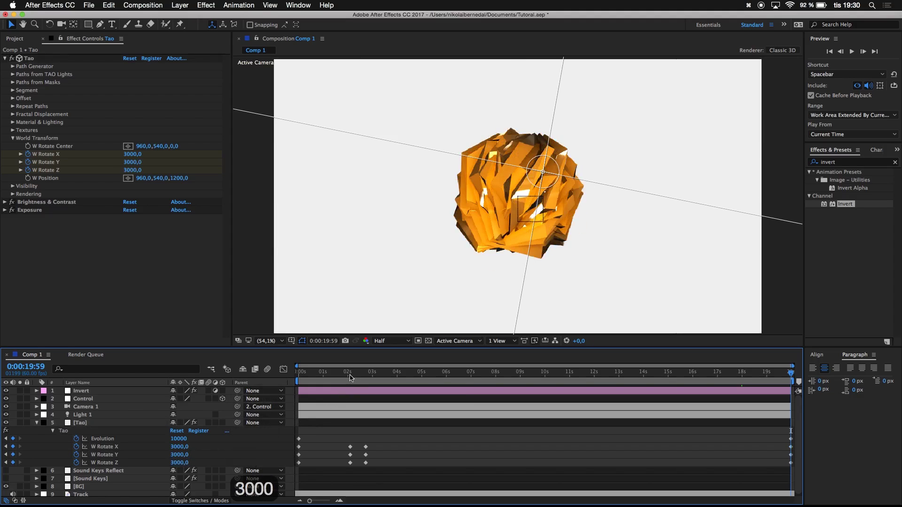
key(space)
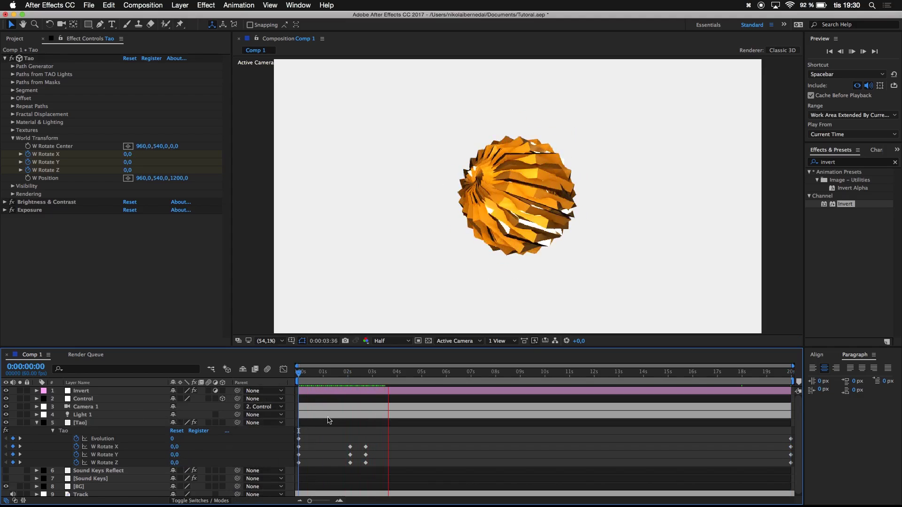
mouse_move(322, 375)
mouse_down()
mouse_move(309, 375)
mouse_move(333, 375)
mouse_up()
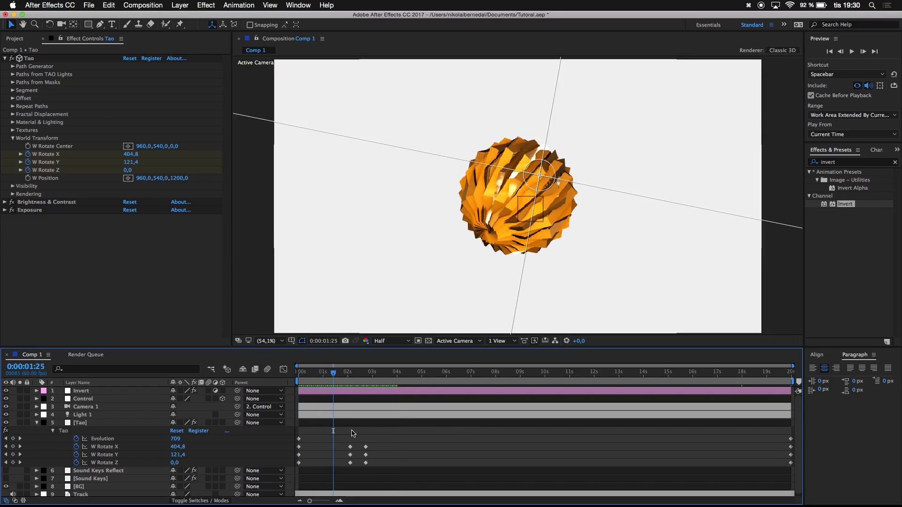
Step: Easy Ease the first two W Rotate X keyframes in the Graph Editor and lengthen the first keyframe's outgoing ease for a slower start
click(283, 368)
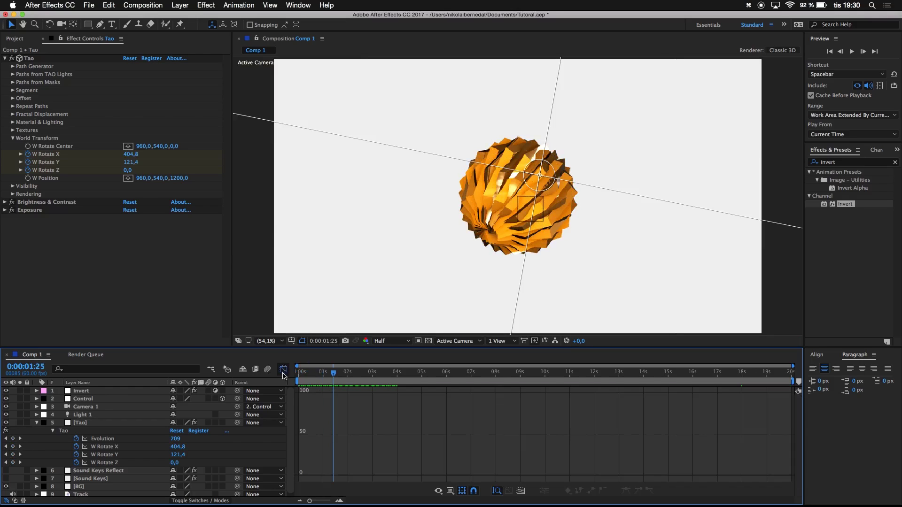
click(120, 452)
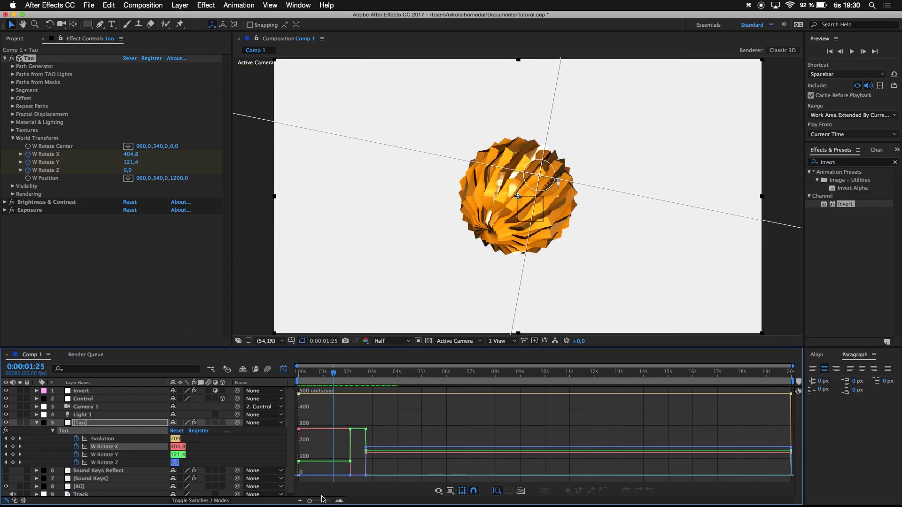
drag(319, 504, 322, 503)
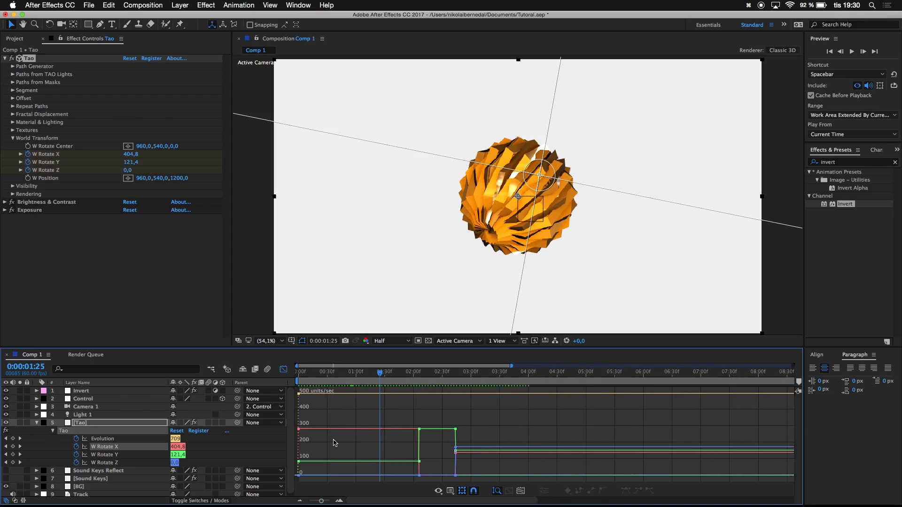
click(346, 431)
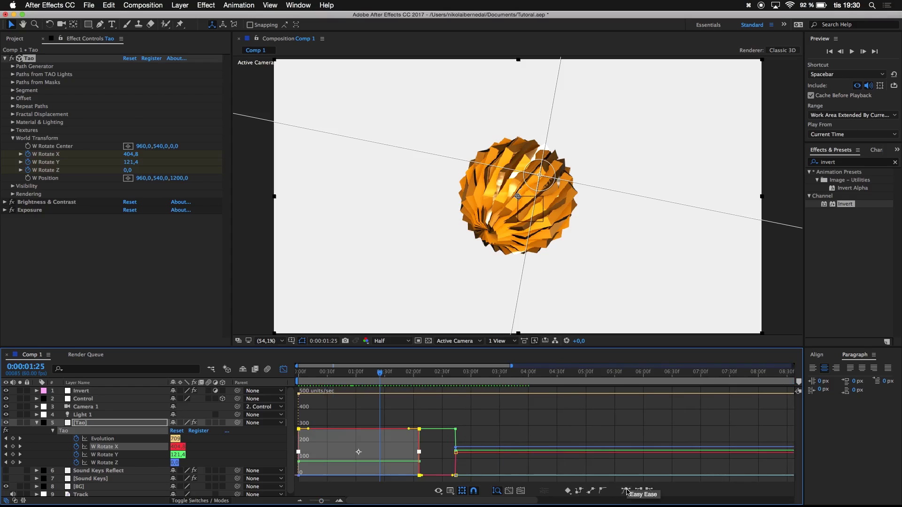
click(626, 490)
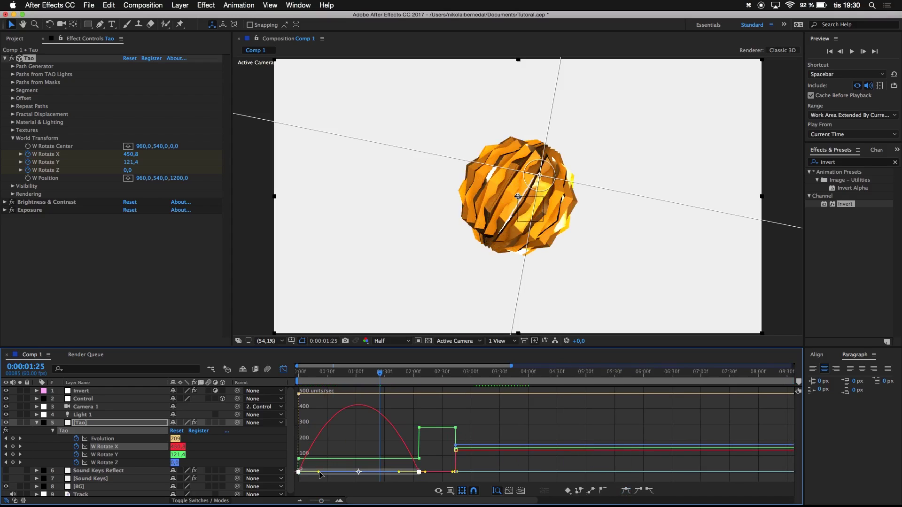
drag(319, 472, 333, 473)
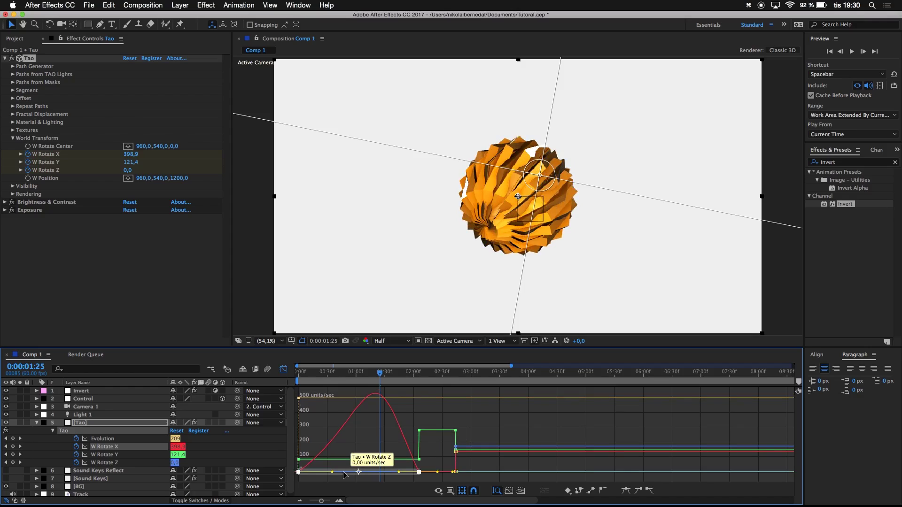
drag(334, 473, 336, 473)
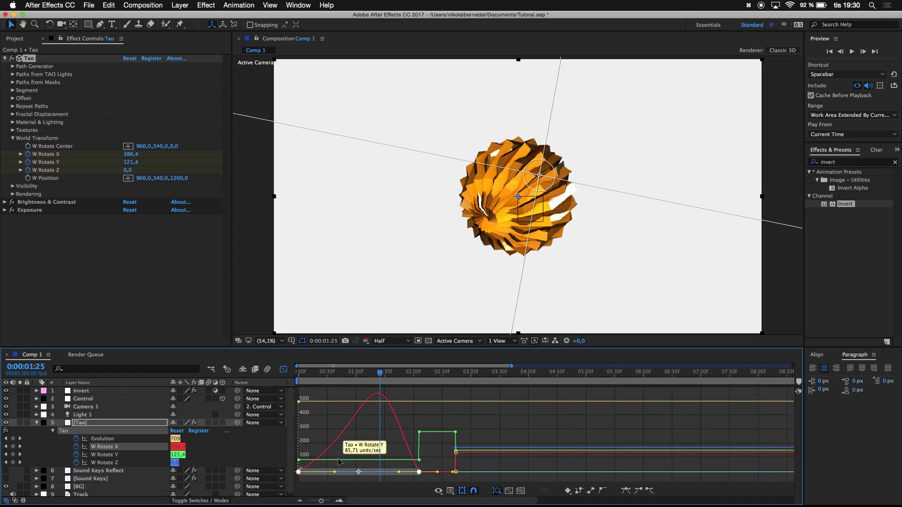
Step: Easy Ease the first two W Rotate Y keyframes and lengthen the first keyframe's outgoing ease, then return to the layer bar view
click(338, 459)
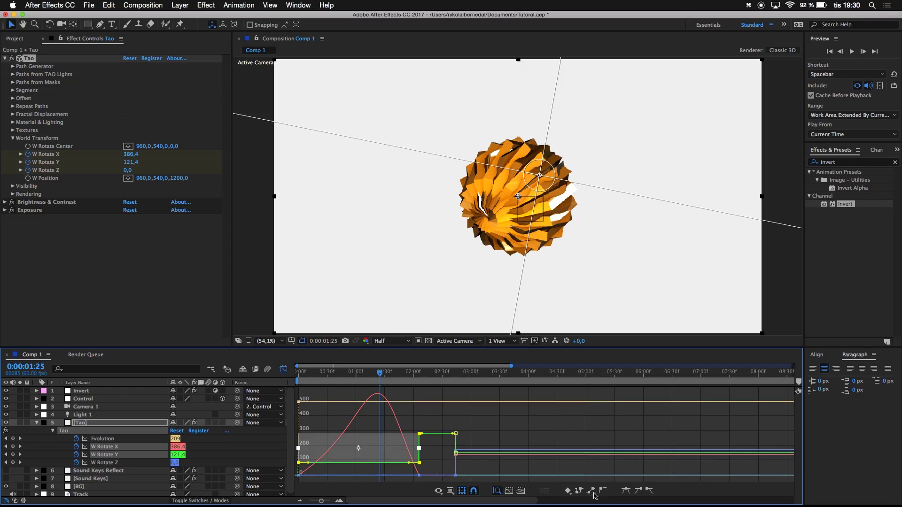
click(627, 491)
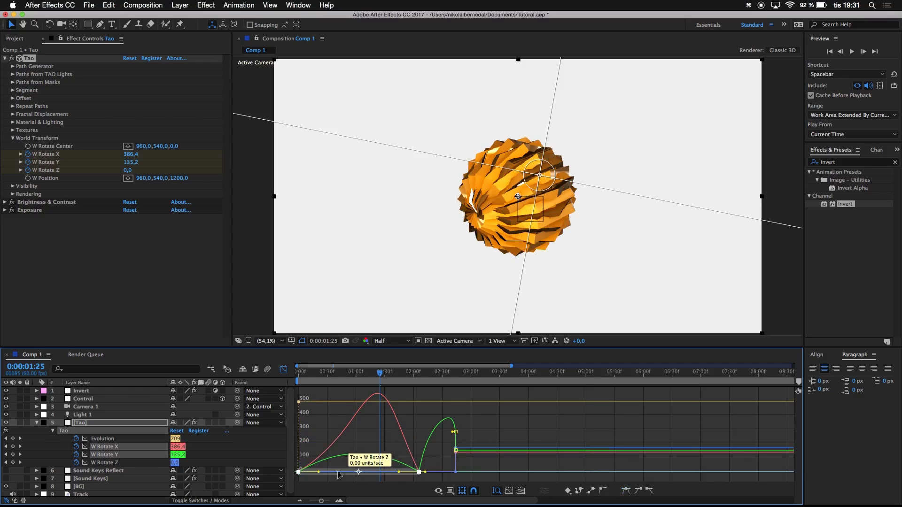
drag(318, 473, 339, 473)
click(282, 371)
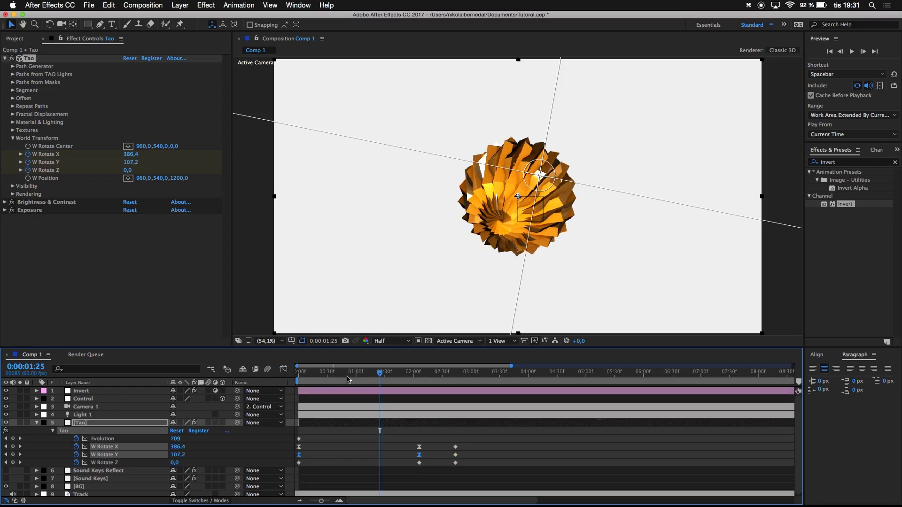
Step: Preview the rotation and shift the second and third sets of W Rotate keyframes earlier, to about 0:00:01:33 and 0:00:02:11
key(Home)
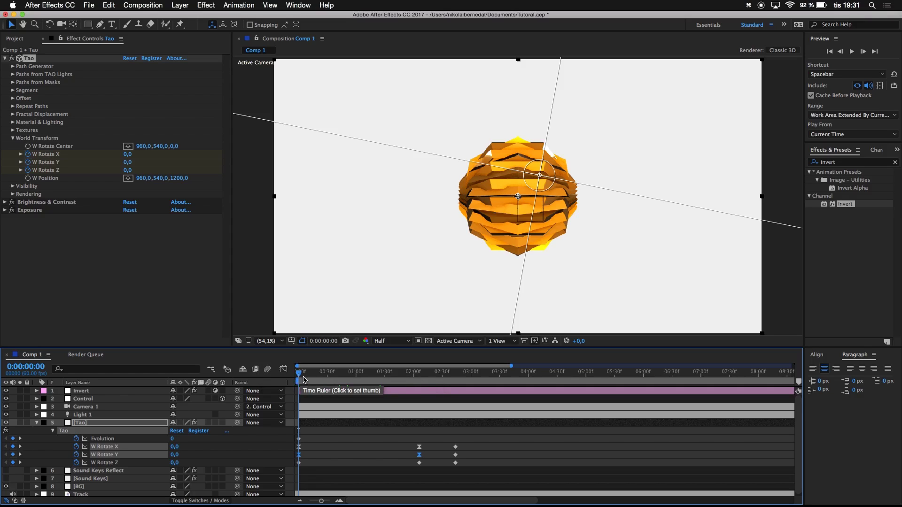
key(space)
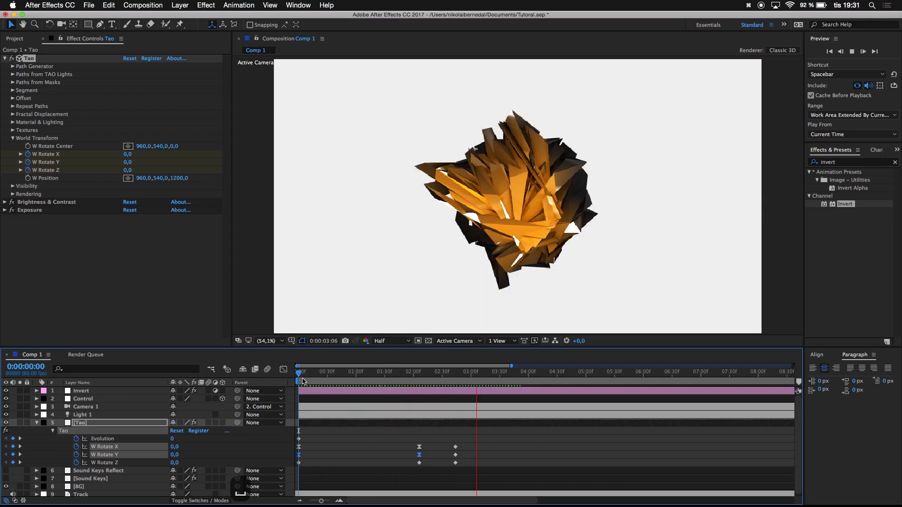
key(space)
drag(475, 468, 410, 449)
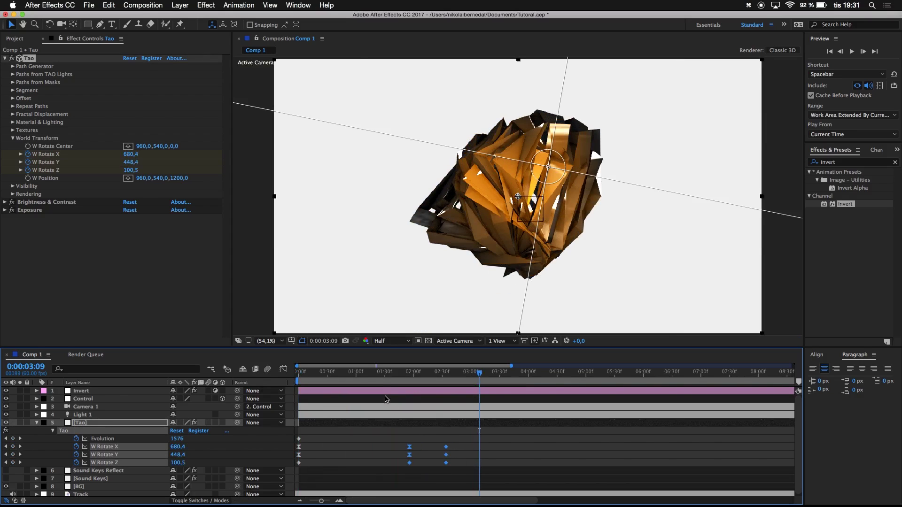
click(376, 383)
key(space)
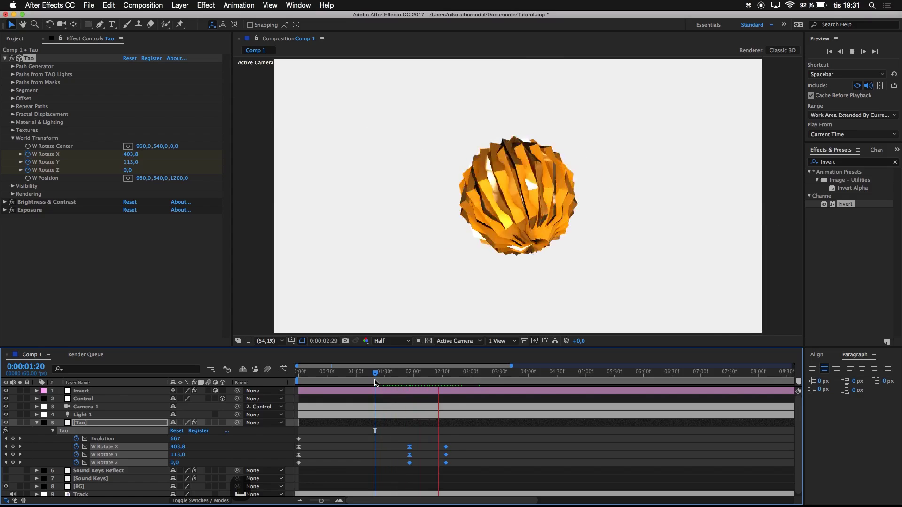
key(space)
drag(410, 450, 387, 449)
key(space)
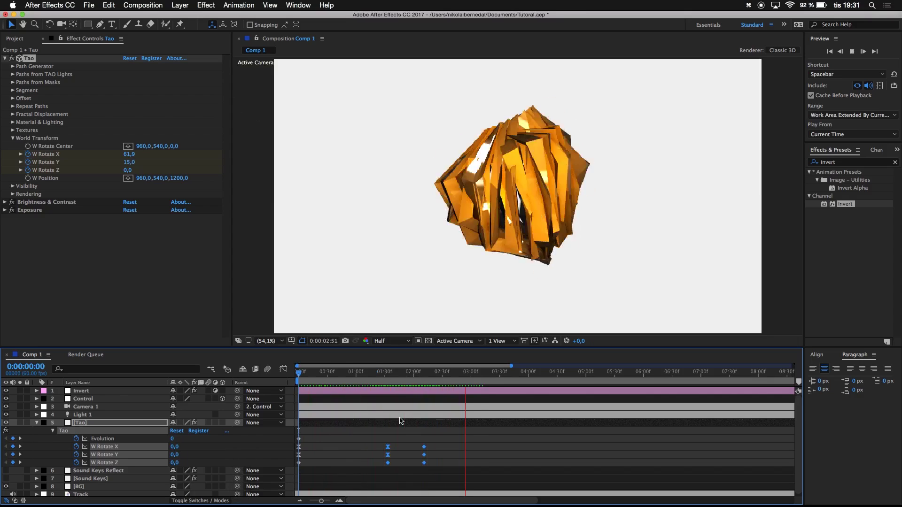
key(space)
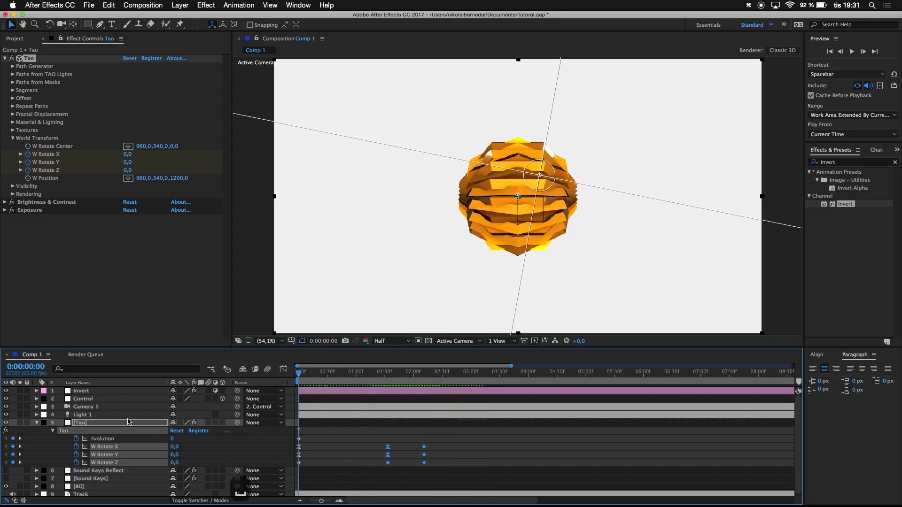
Step: Collapse the Tao layer's keyframed properties and save the project
click(128, 422)
key(u)
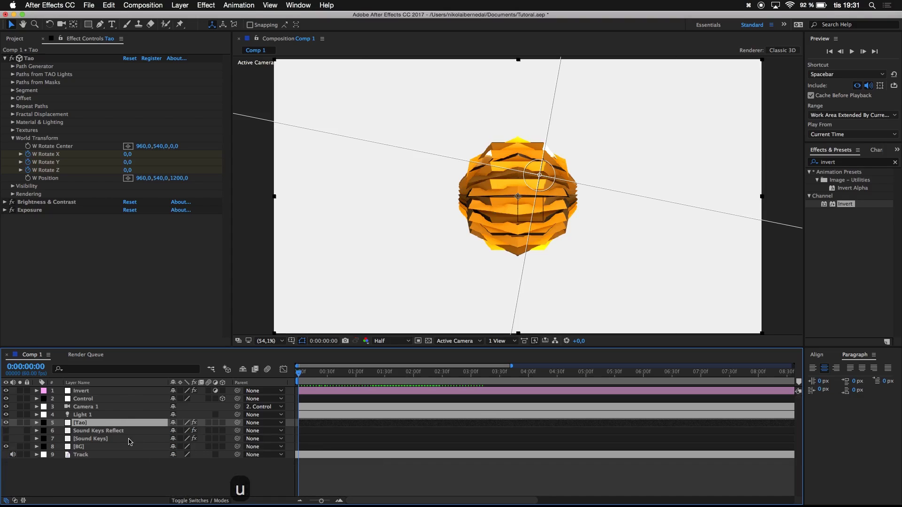
key(super+s)
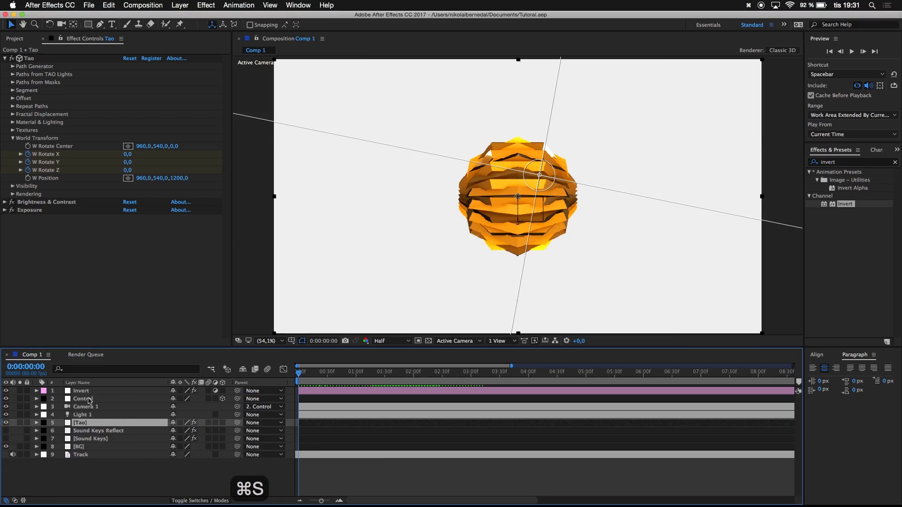
Step: Find the Brightness & Contrast effect and apply it to the Invert layer below the Invert effect
click(80, 391)
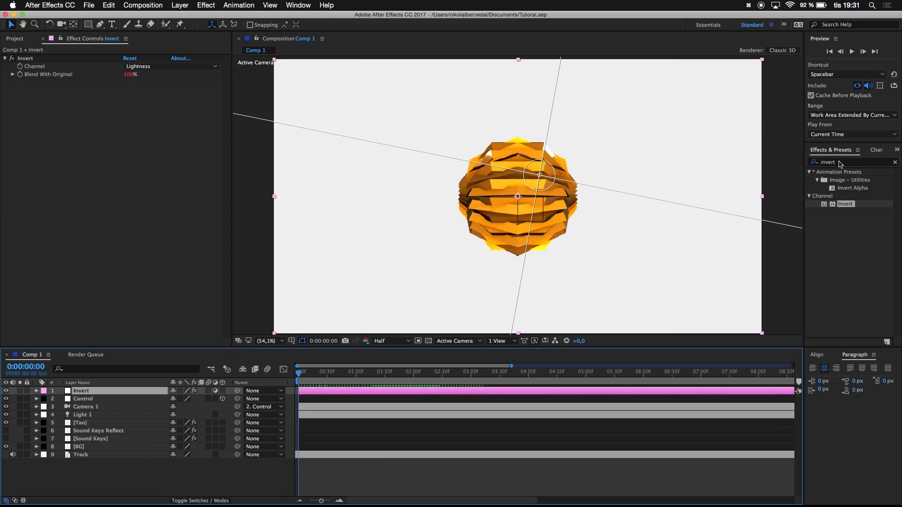
click(840, 163)
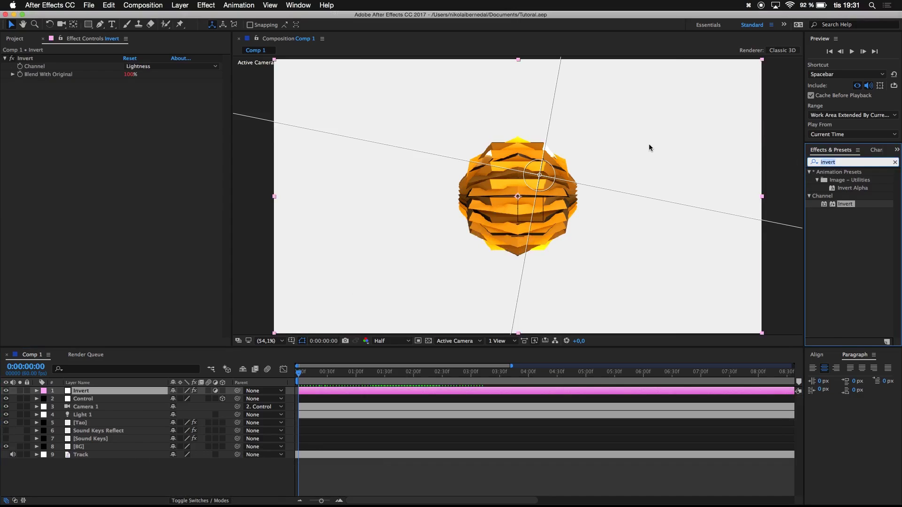
text(brugh)
key(BackSpace)
key(BackSpace)
key(BackSpace)
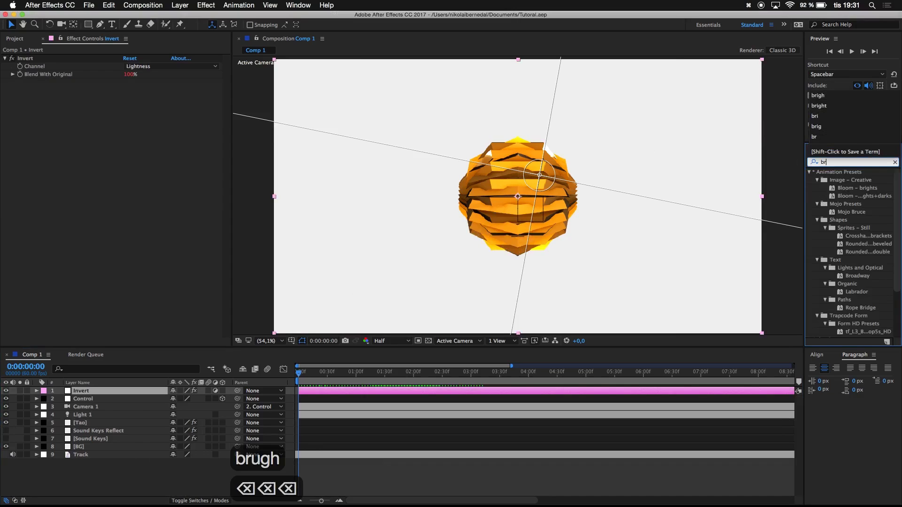
text(ight)
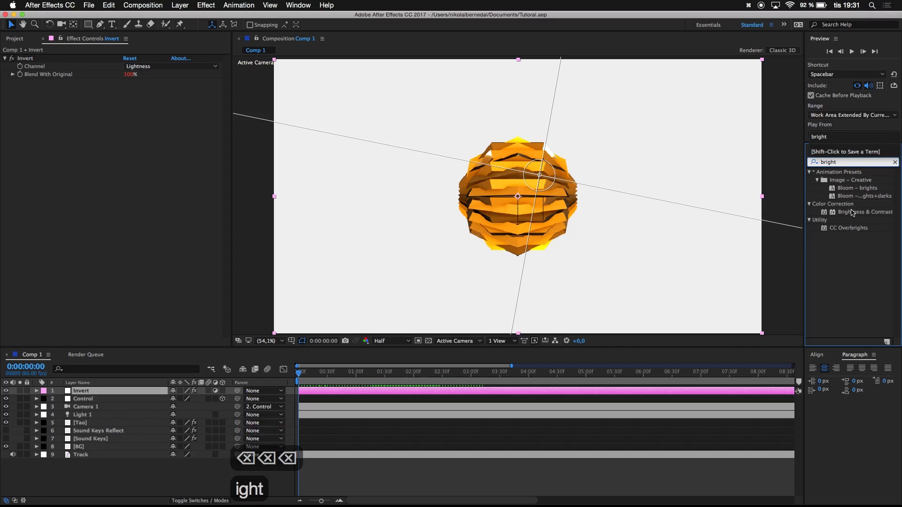
drag(864, 212, 75, 170)
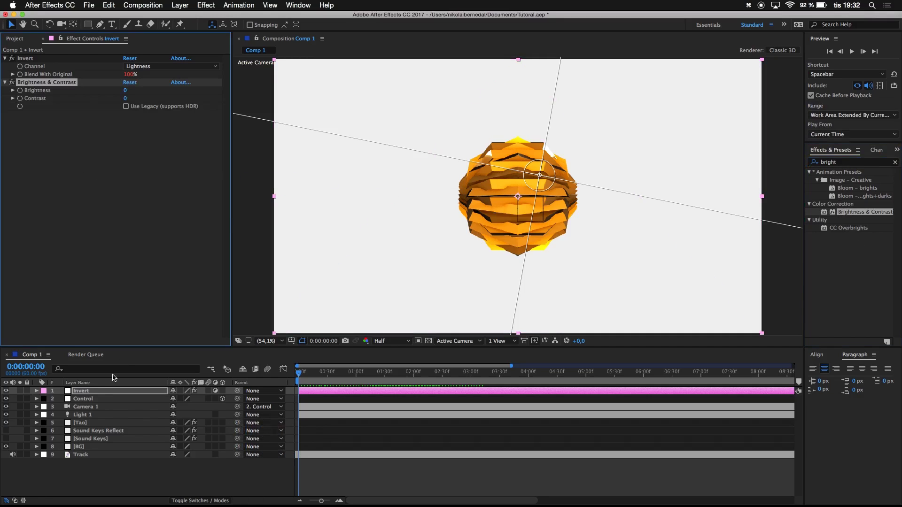
Step: Duplicate the Brightness & Contrast effect on the Invert layer
click(83, 393)
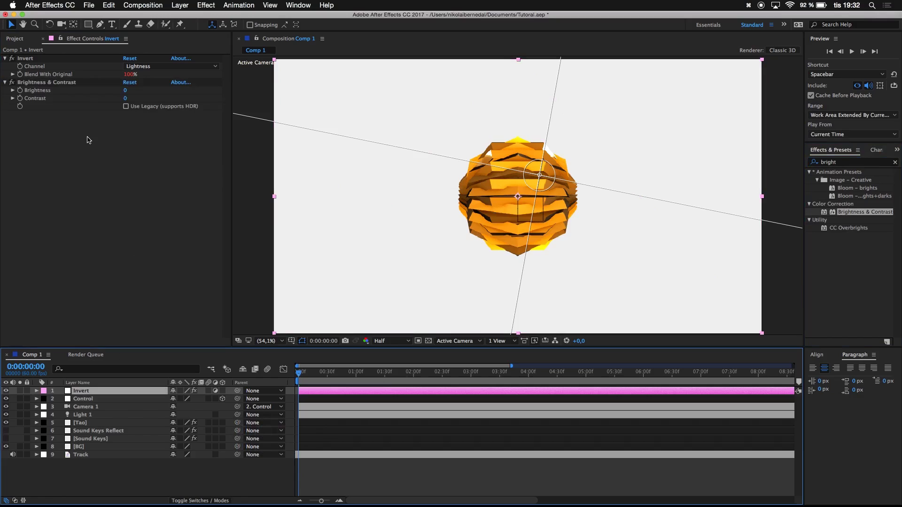
click(41, 84)
key(super+d)
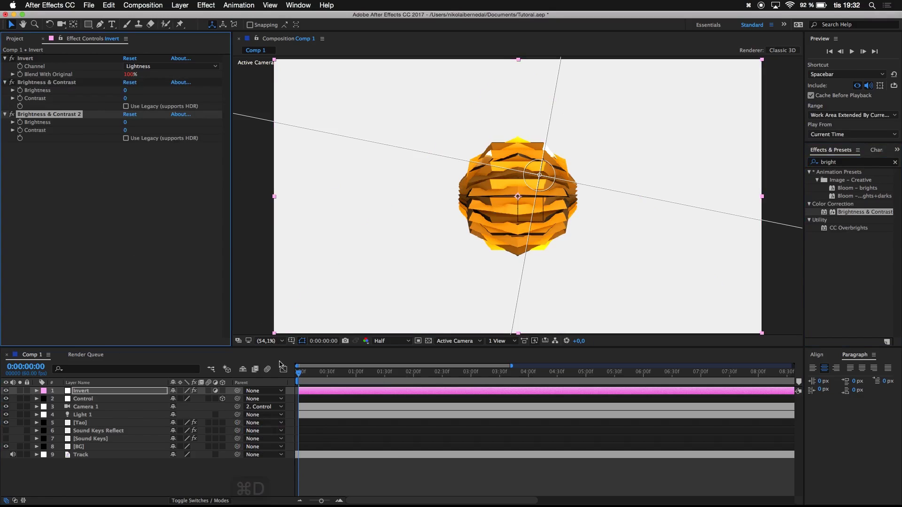
Step: Reveal the Tao layer's keyframes and start keyframing Brightness and Contrast in the Invert layer's duplicated Brightness & Contrast effect at 0:00:00:00
click(310, 432)
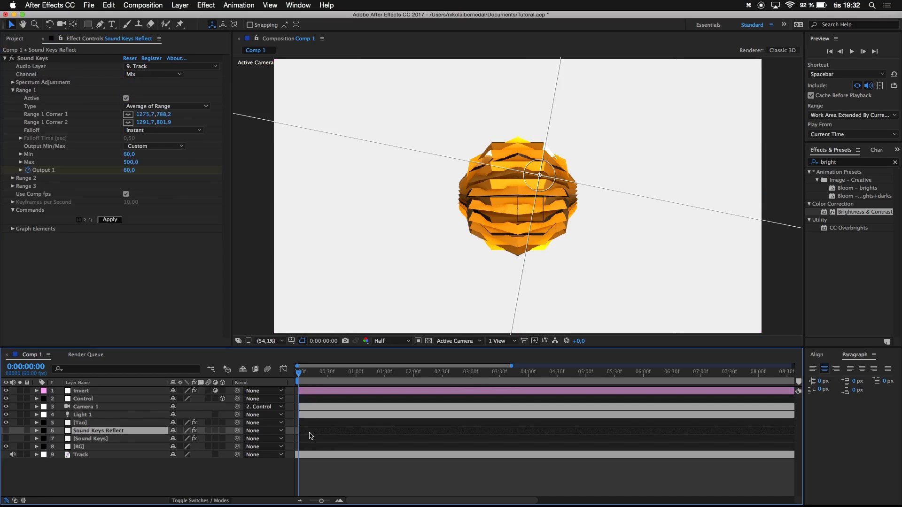
click(310, 424)
key(u)
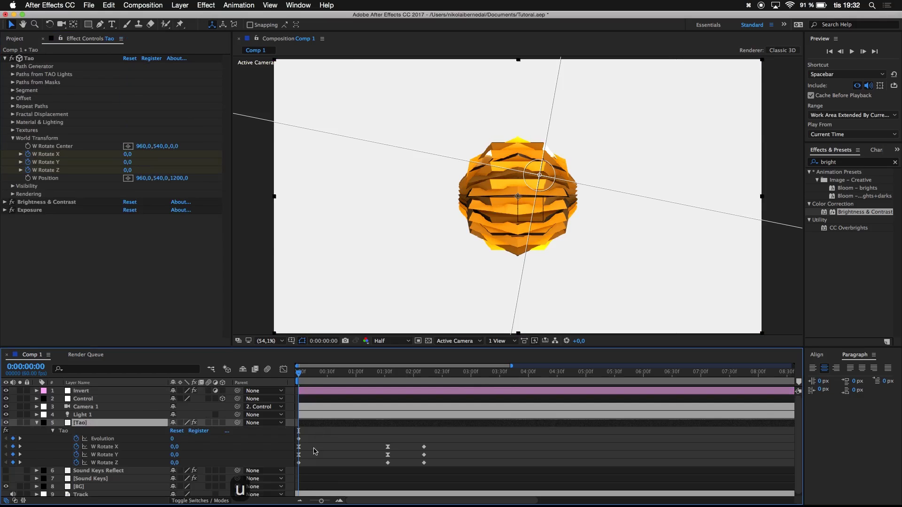
click(304, 391)
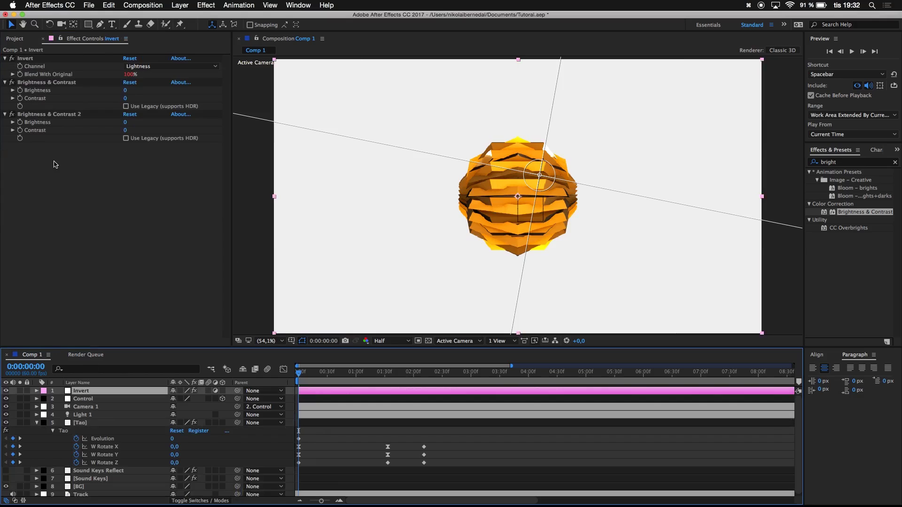
click(21, 123)
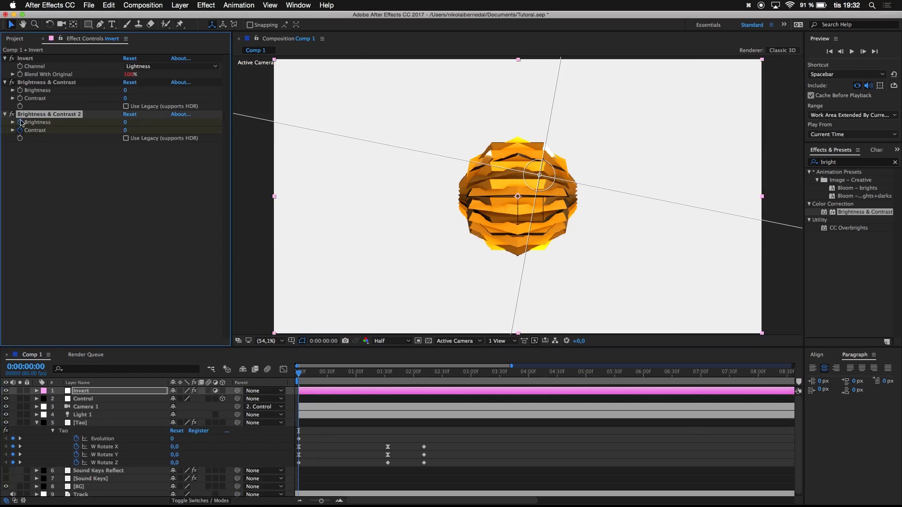
Step: Start keyframing Brightness and Contrast in the Invert layer's first Brightness & Contrast effect at 0:00:00:00
click(20, 107)
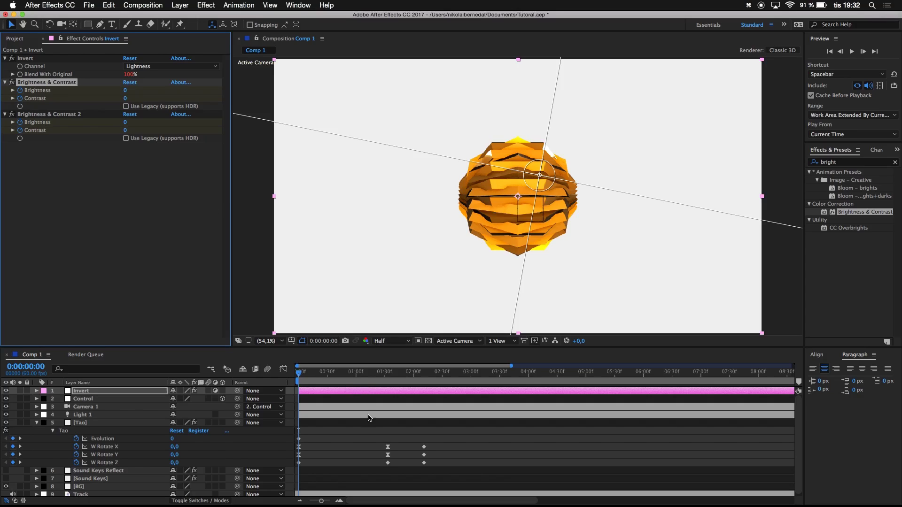
scroll(370, 418, down, 1)
scroll(370, 418, up, 1)
Step: Reveal the Invert layer's keyframes and add Brightness and Contrast keyframes for both Brightness & Contrast effects at 0:00:01:33
drag(379, 381, 388, 381)
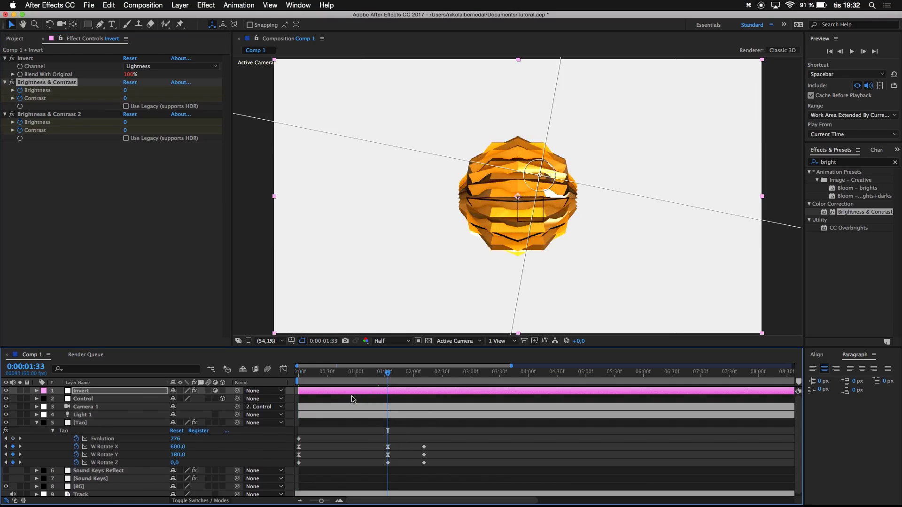
click(370, 392)
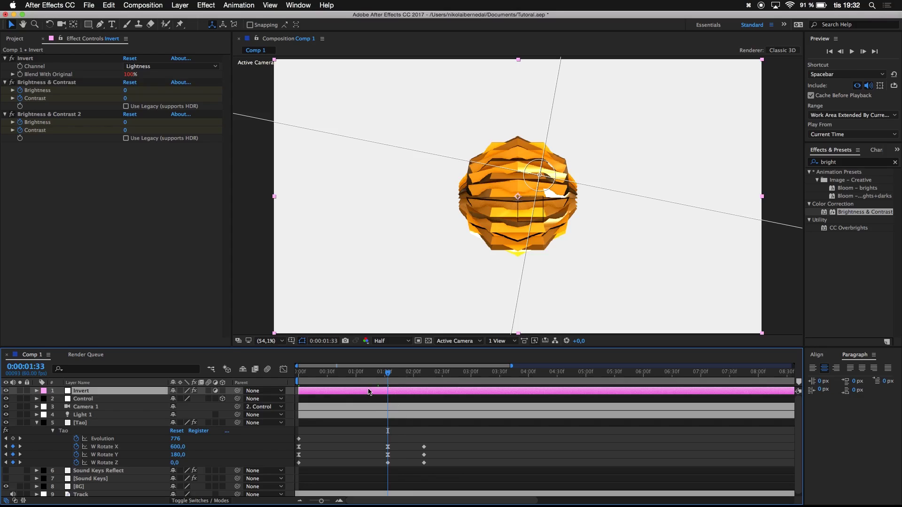
key(u)
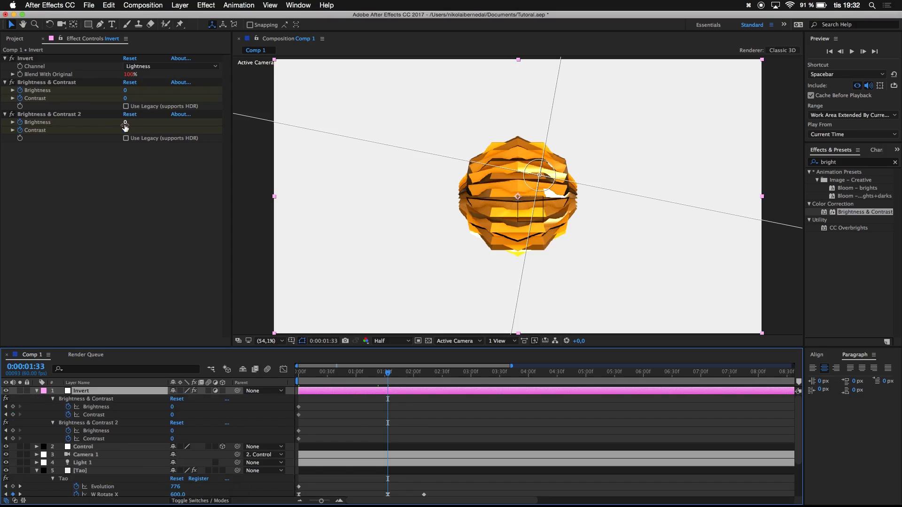
click(125, 122)
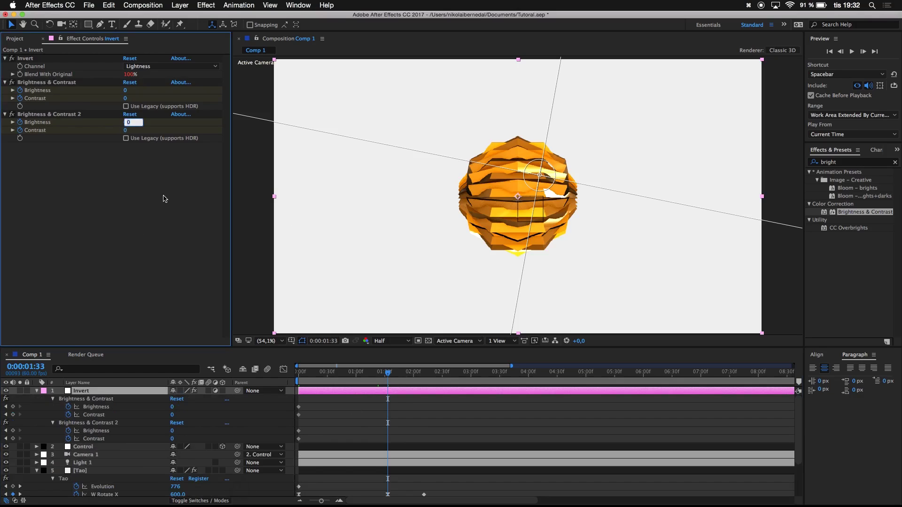
click(136, 194)
click(13, 406)
click(13, 414)
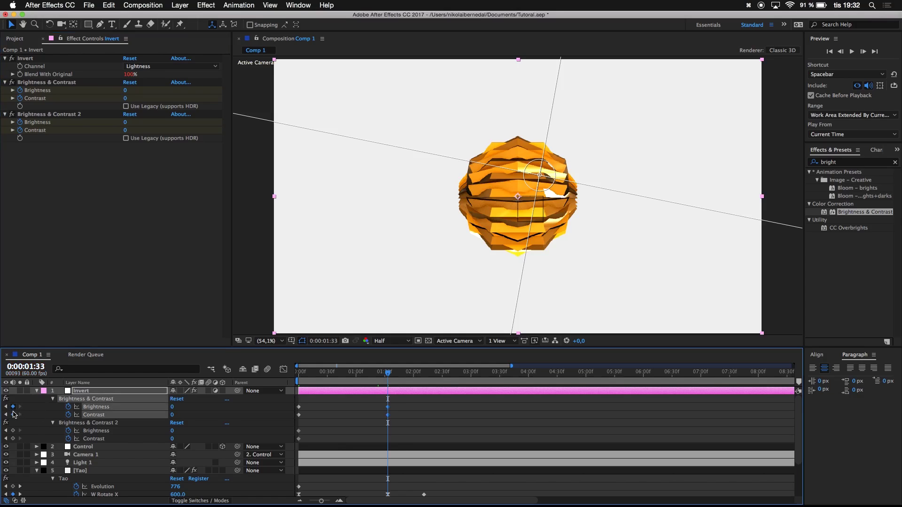
click(13, 431)
click(13, 438)
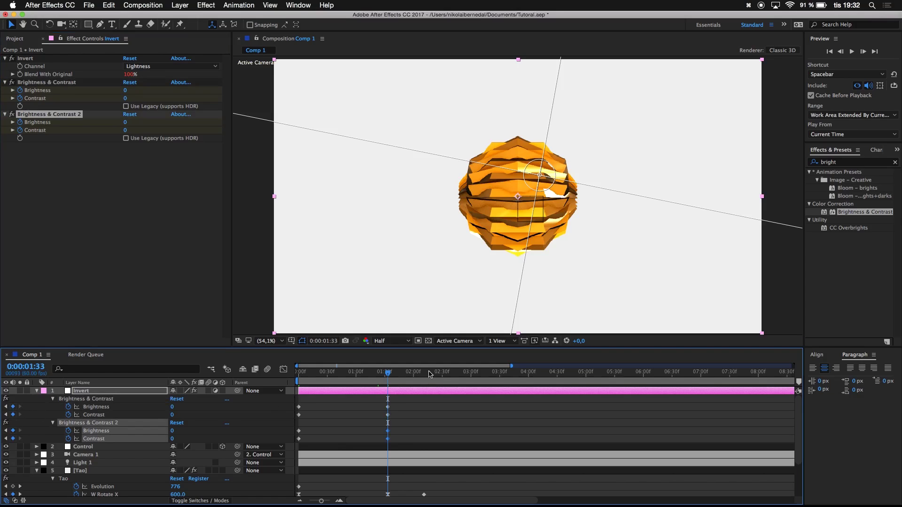
Step: At 0:00:02:11, set Brightness to -150 in both Brightness & Contrast effects on the Invert layer
scroll(425, 382, down, 1)
drag(420, 375, 424, 374)
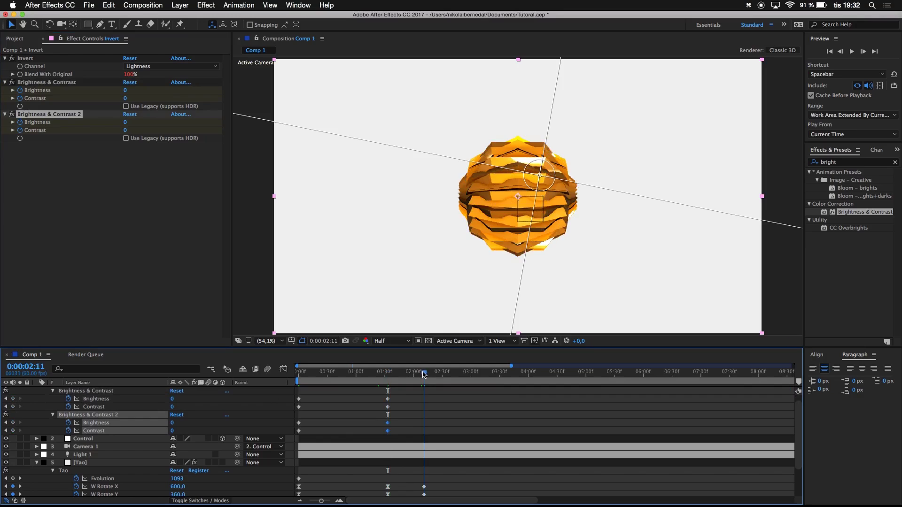
scroll(412, 439, down, 3)
scroll(412, 439, right, 1)
scroll(412, 439, up, 4)
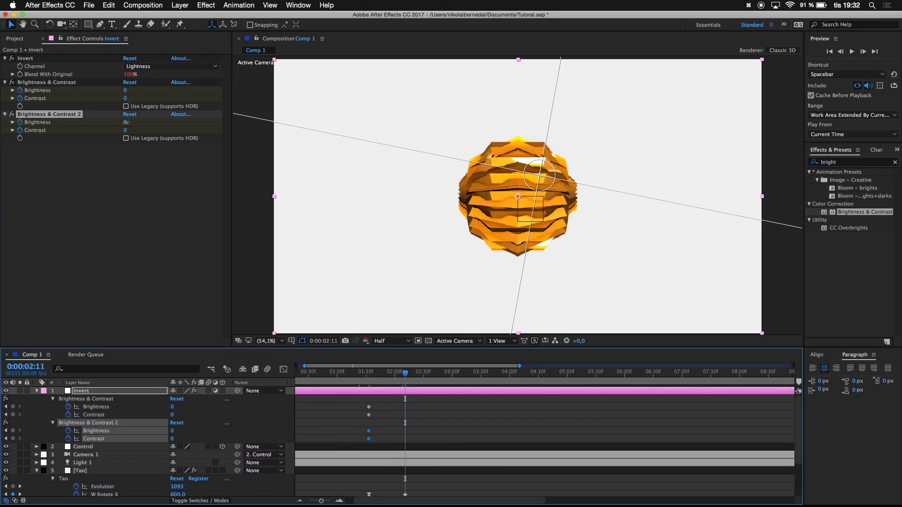
drag(126, 122, 2, 115)
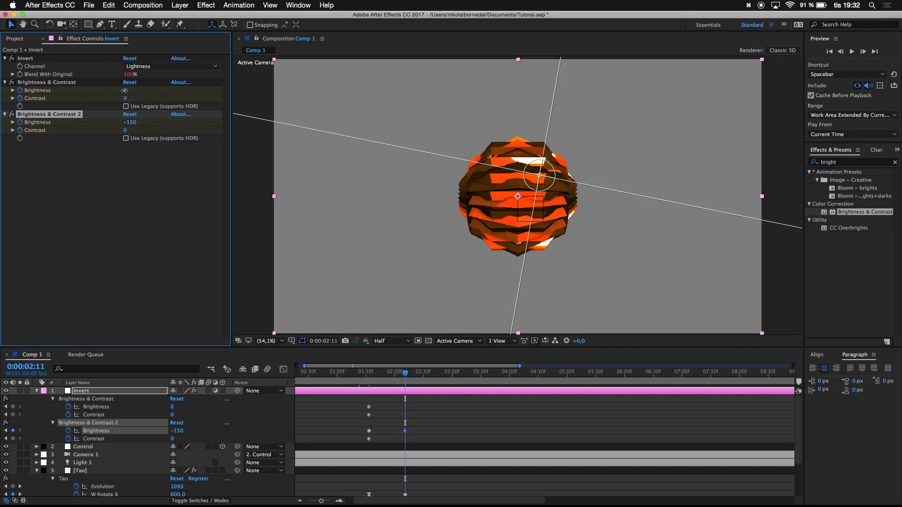
click(124, 91)
text(-150)
key(Return)
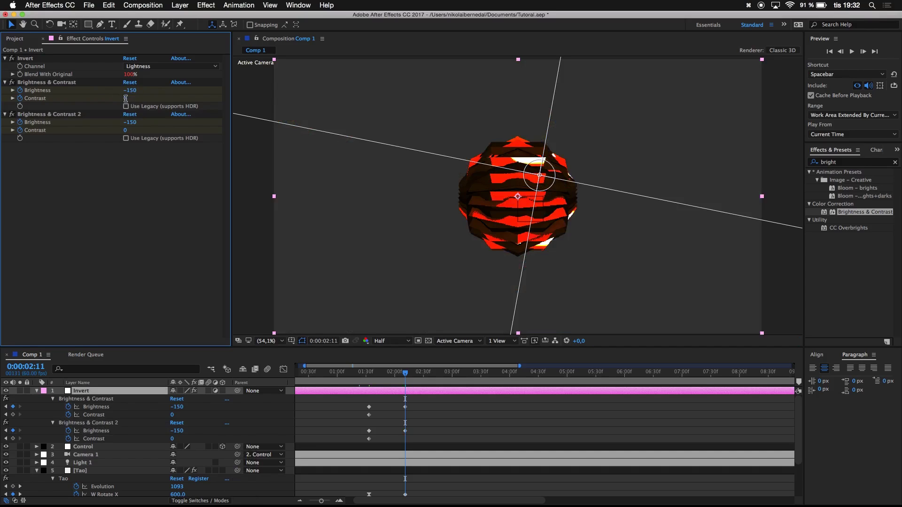
Step: Set Contrast to 70 in both Brightness & Contrast effects at 0:00:02:11
click(126, 99)
text(70)
key(Tab)
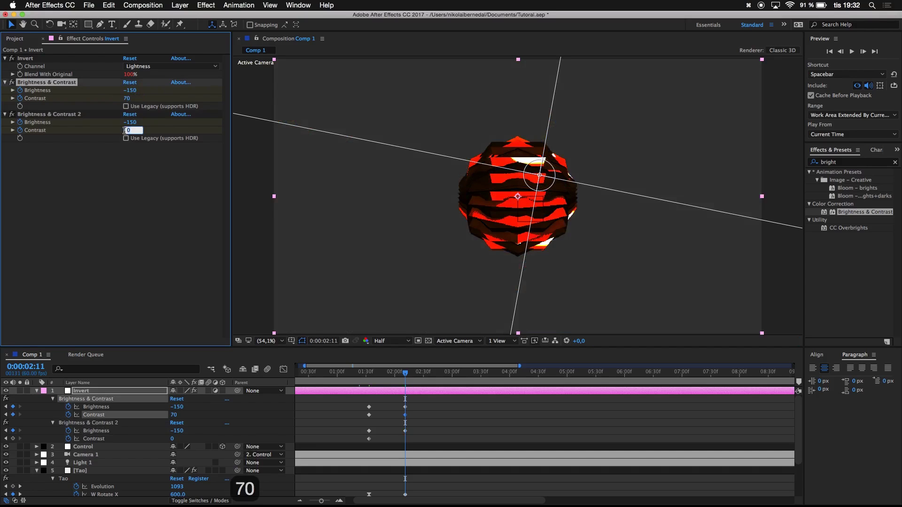
text(70)
key(Return)
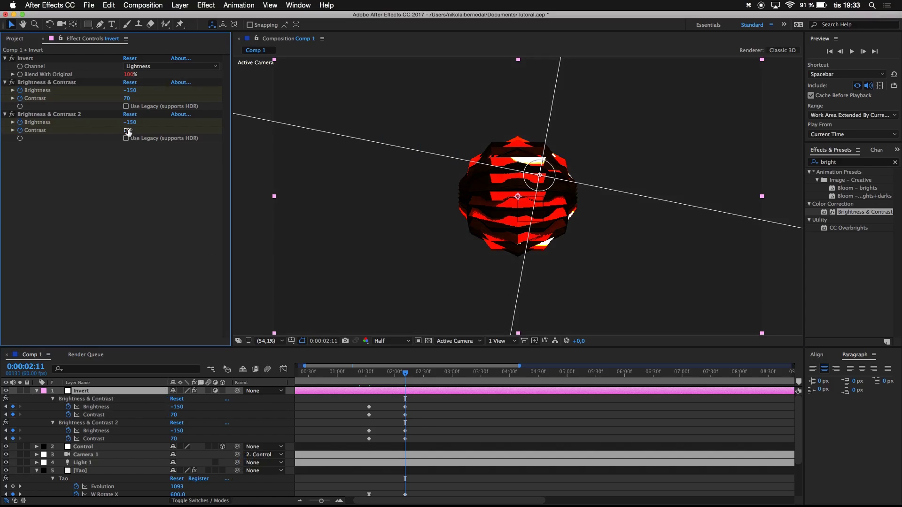
drag(126, 131, 209, 128)
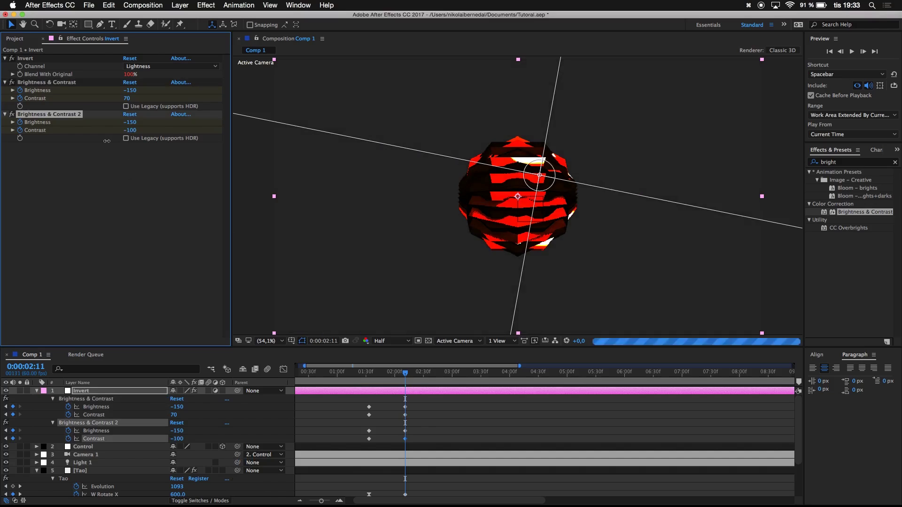
key(super+z)
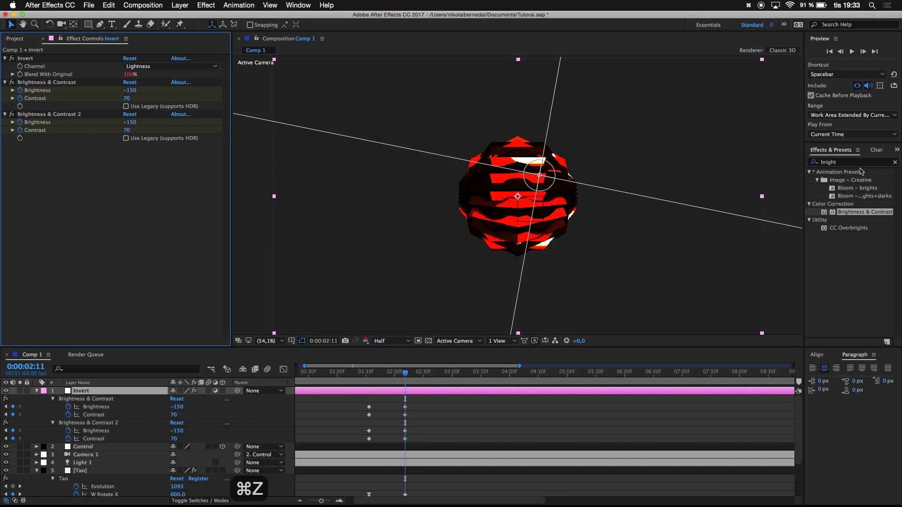
Step: Find the CC Vignette effect and apply it to the Invert layer between Invert and the first Brightness & Contrast effect
click(858, 162)
text(cc v)
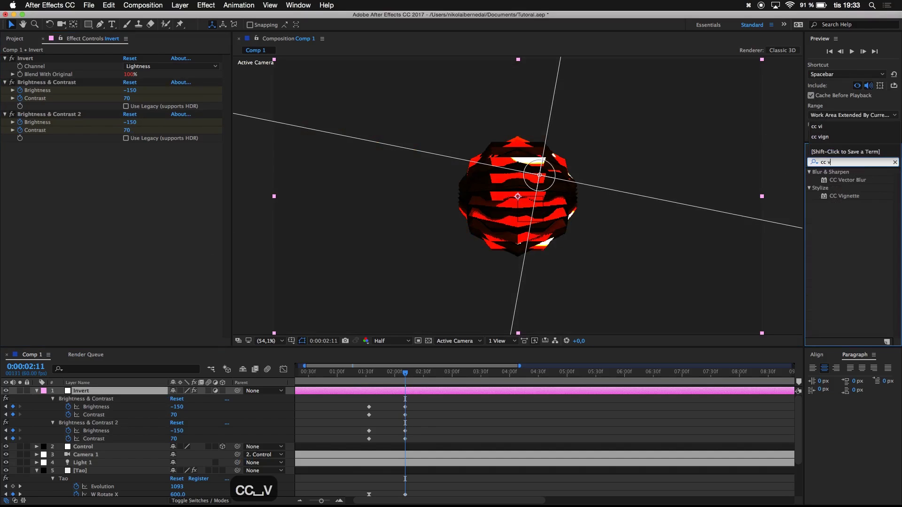
drag(844, 196, 99, 73)
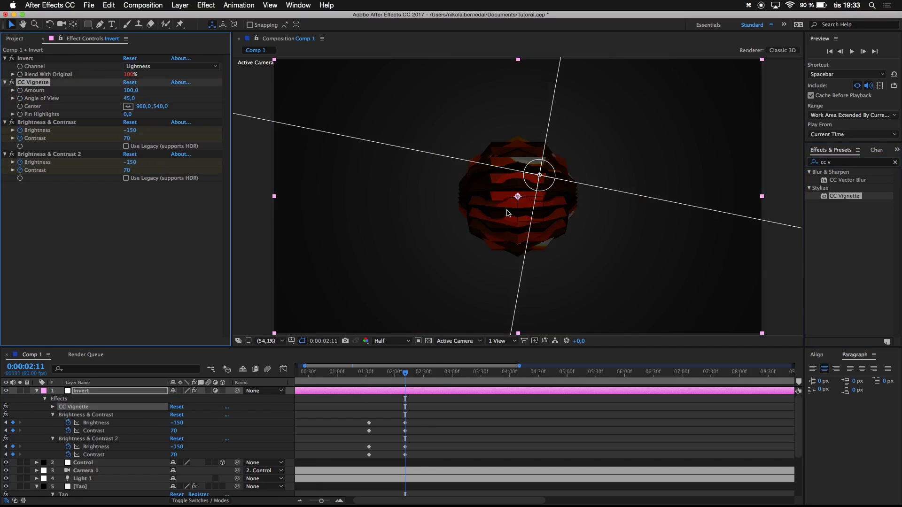
Step: At 0:00:02:45, set Brightness and Contrast to 0 in Brightness & Contrast 2 and Brightness to 0 in the first Brightness & Contrast effect
scroll(414, 394, down, 5)
drag(405, 372, 438, 377)
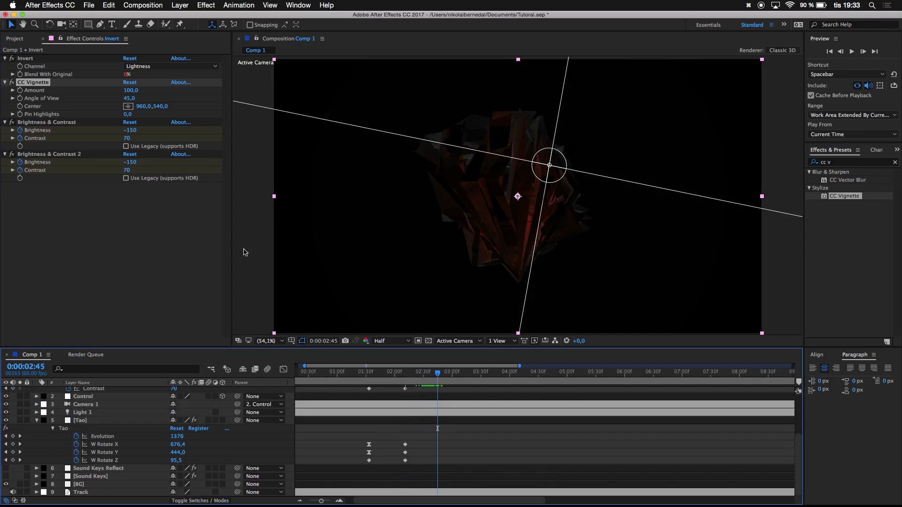
click(126, 162)
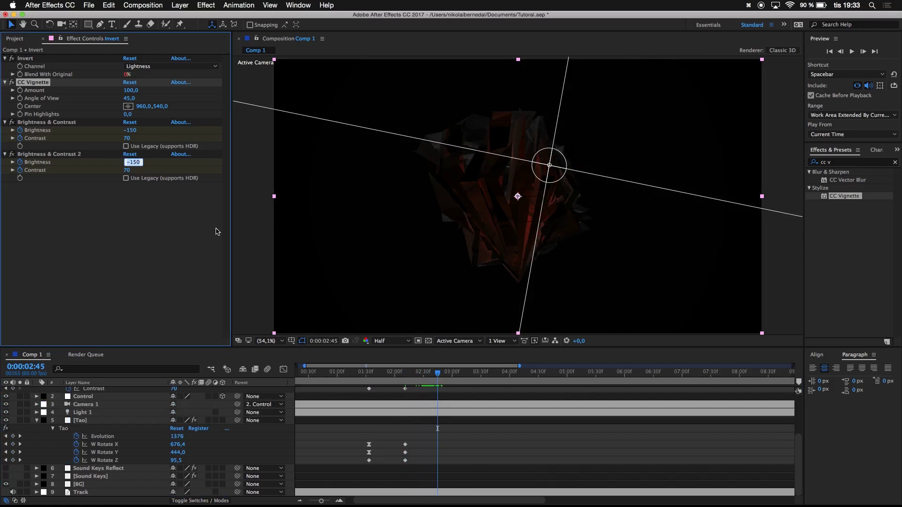
text(0)
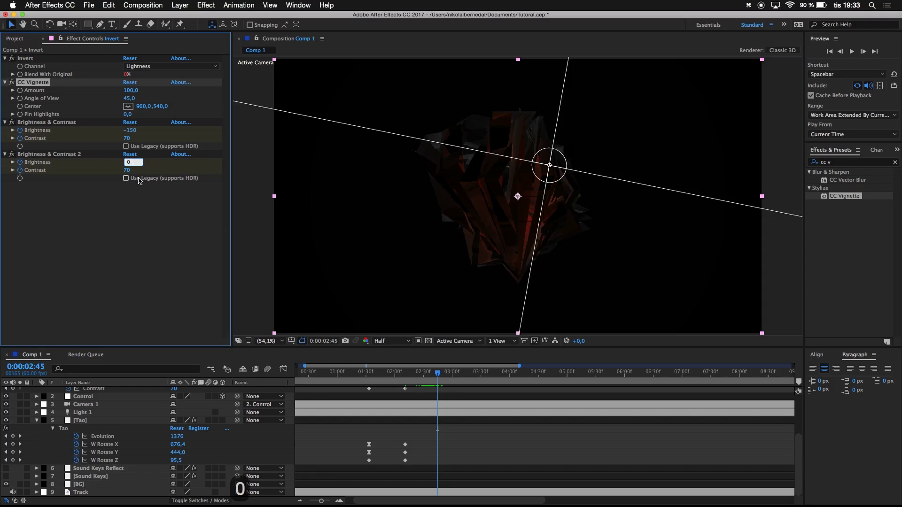
click(127, 171)
text(0)
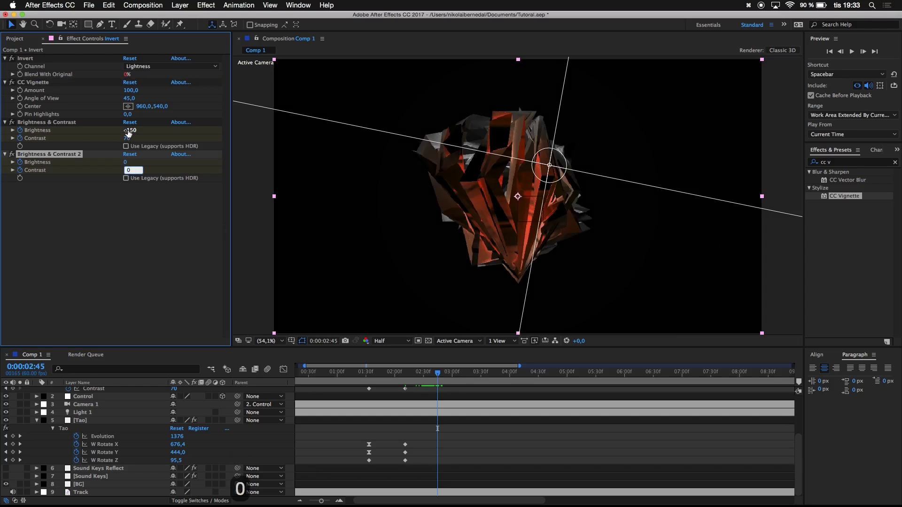
click(127, 130)
text(0)
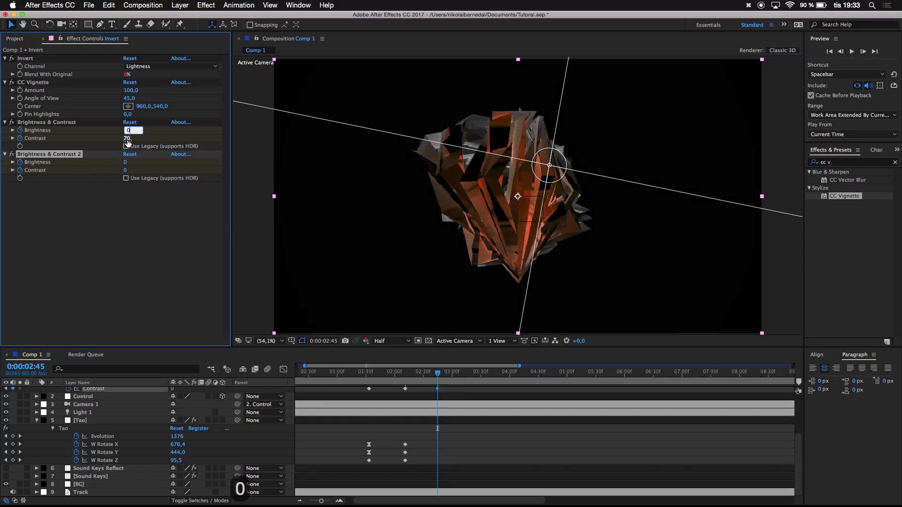
click(165, 285)
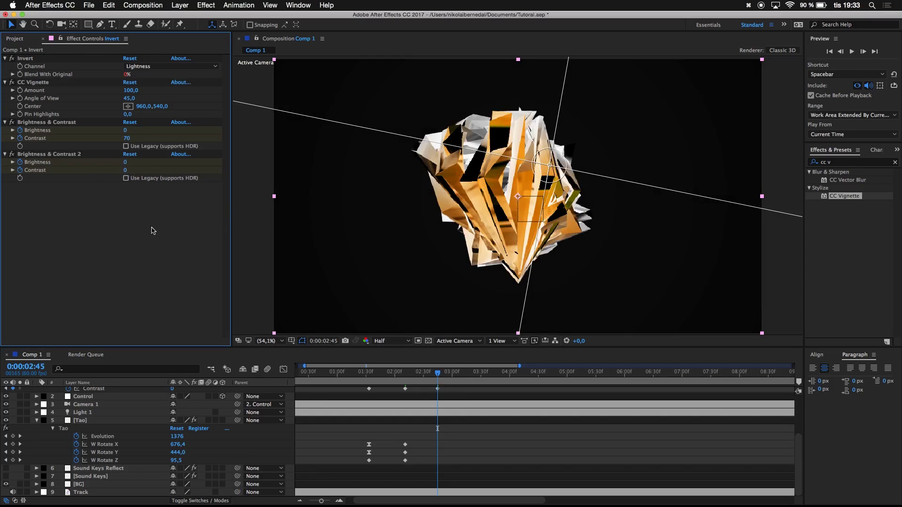
Step: Collapse the Invert and Tao layers' keyframed properties and show the composition's full duration in the timeline
key(super+a)
key(u)
key(u)
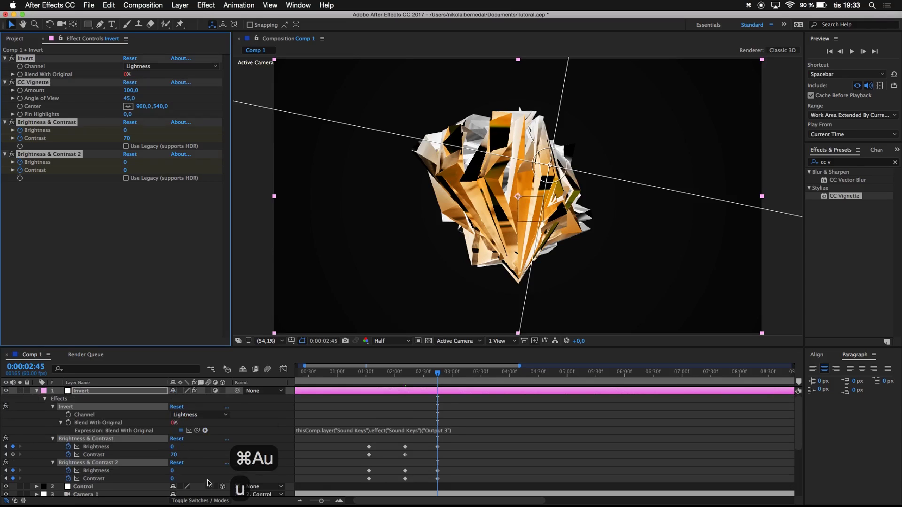
click(111, 422)
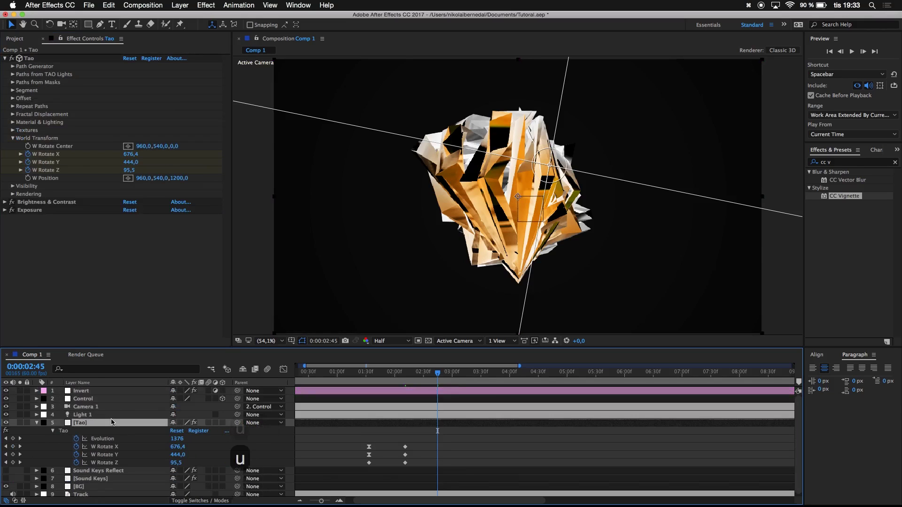
key(u)
click(139, 471)
drag(322, 501, 290, 500)
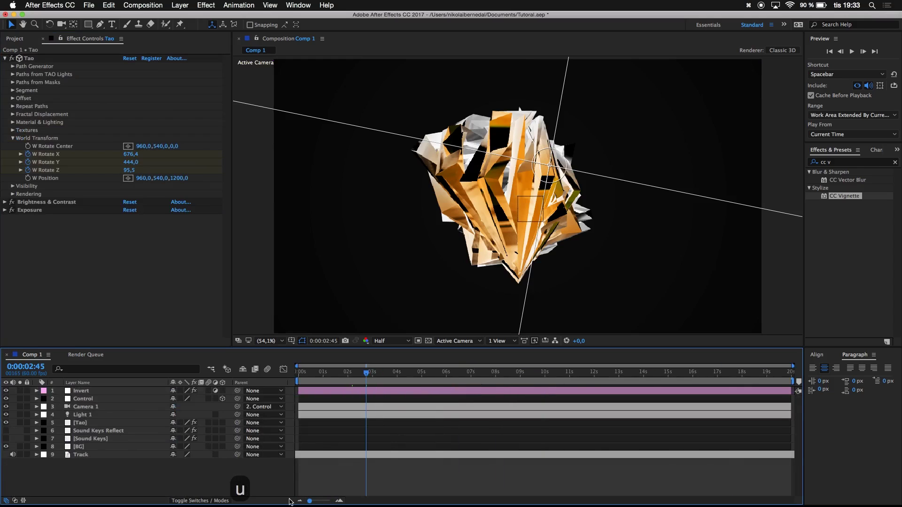
Step: Preview the composition from 0:00:00:00 to check the vignette and the animation
drag(329, 374, 259, 387)
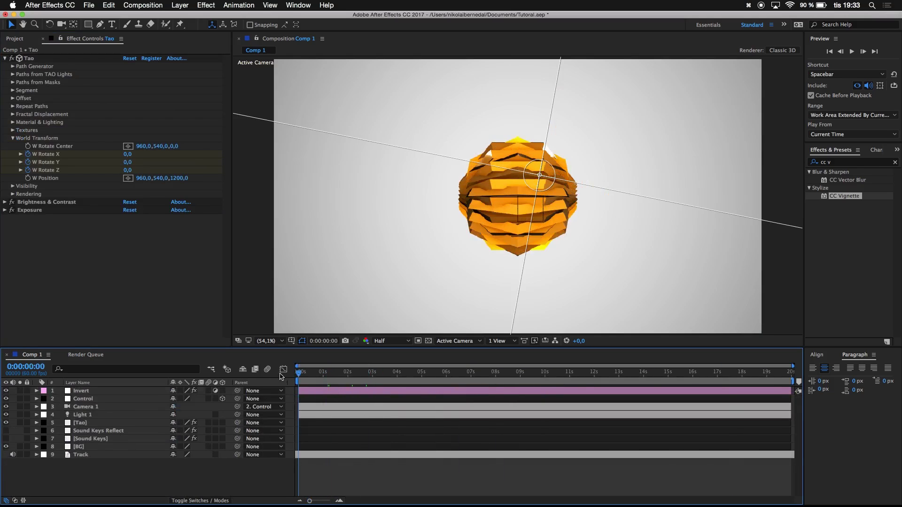
key(space)
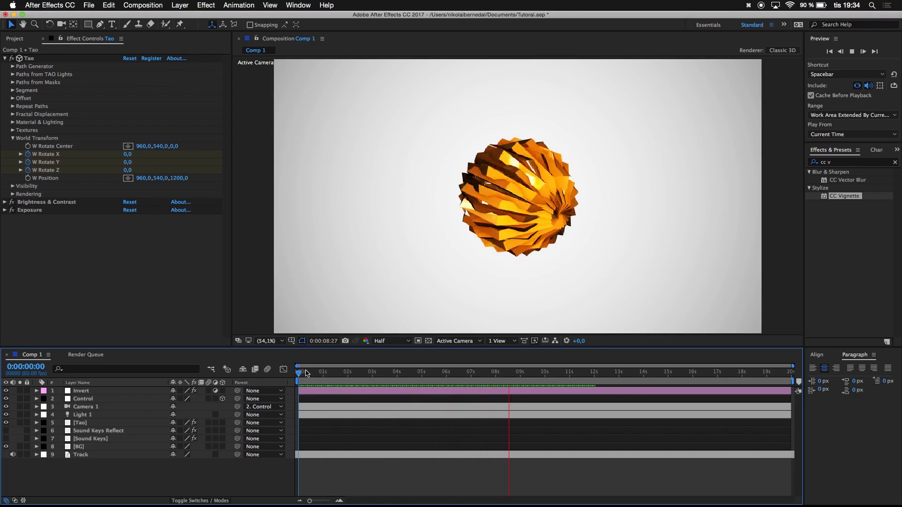
key(space)
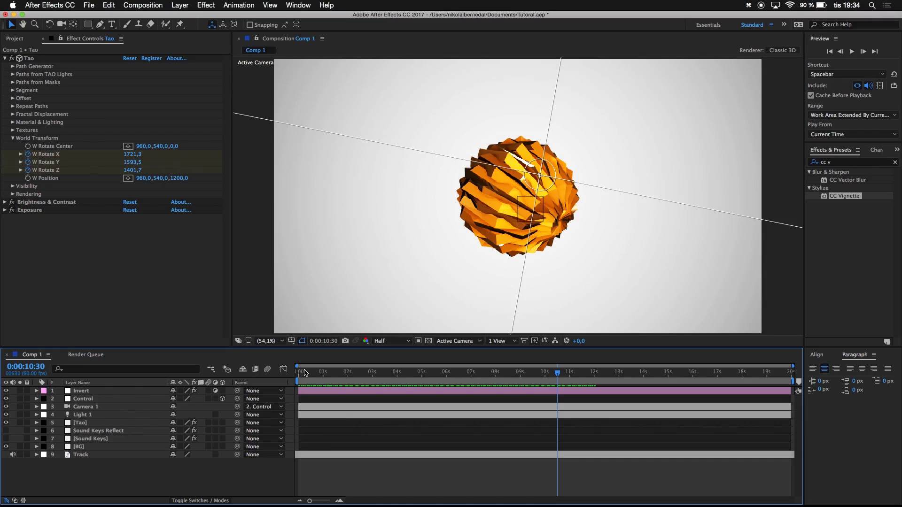
click(87, 393)
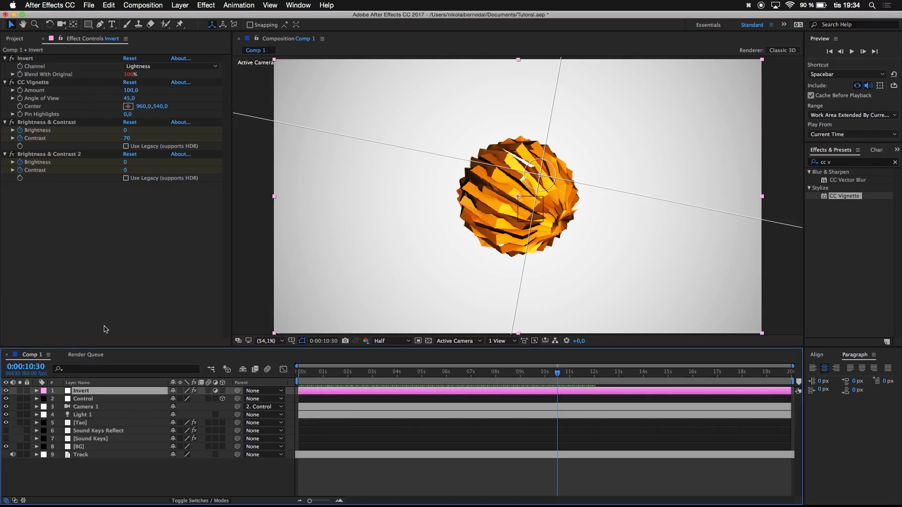
click(111, 431)
click(90, 415)
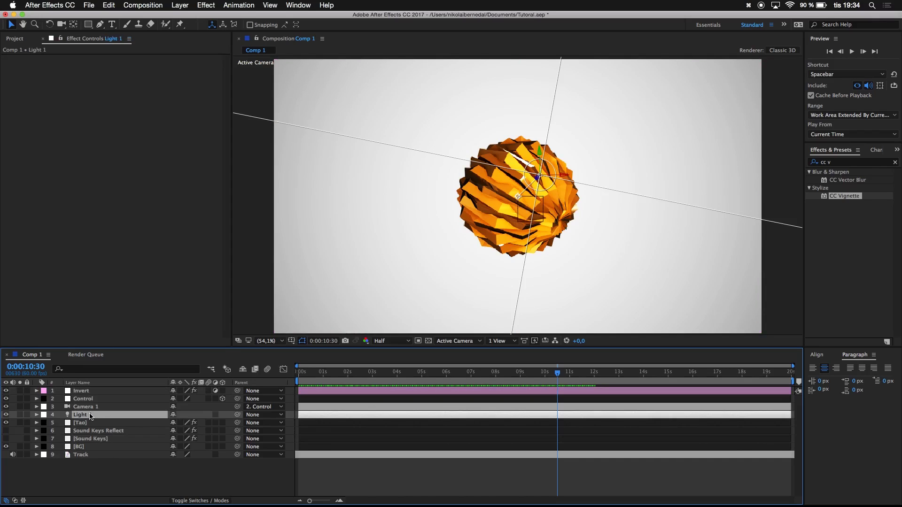
click(105, 489)
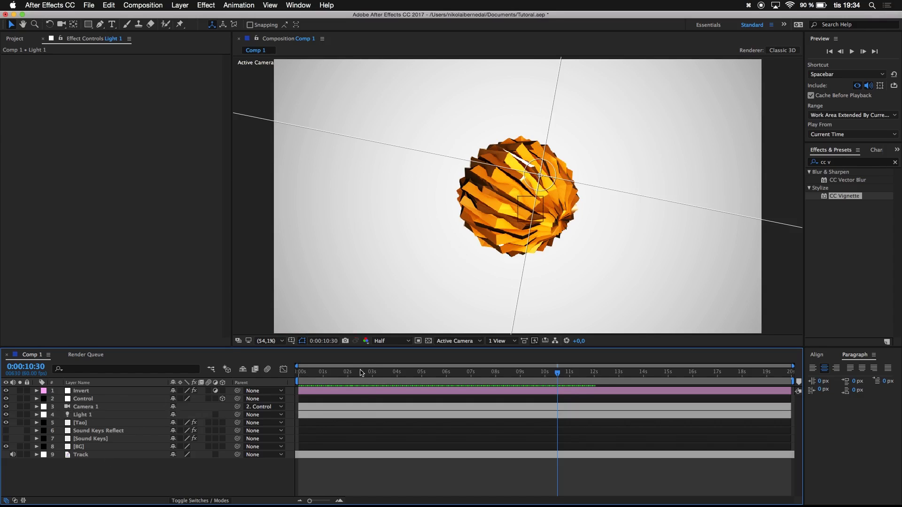
drag(361, 373, 393, 363)
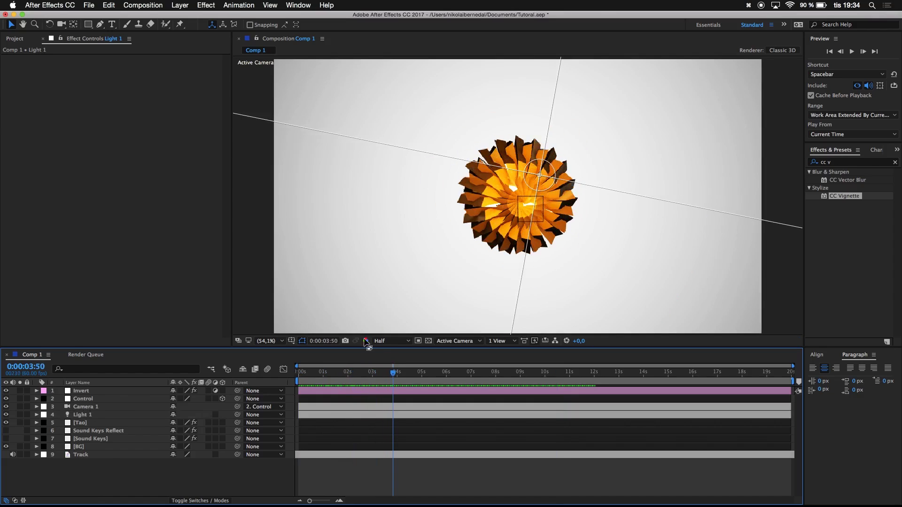
Step: Duplicate Comp 1 in the project, rename the copy Shadow and place it in Comp 1 directly below the Tao layer
click(14, 41)
click(27, 142)
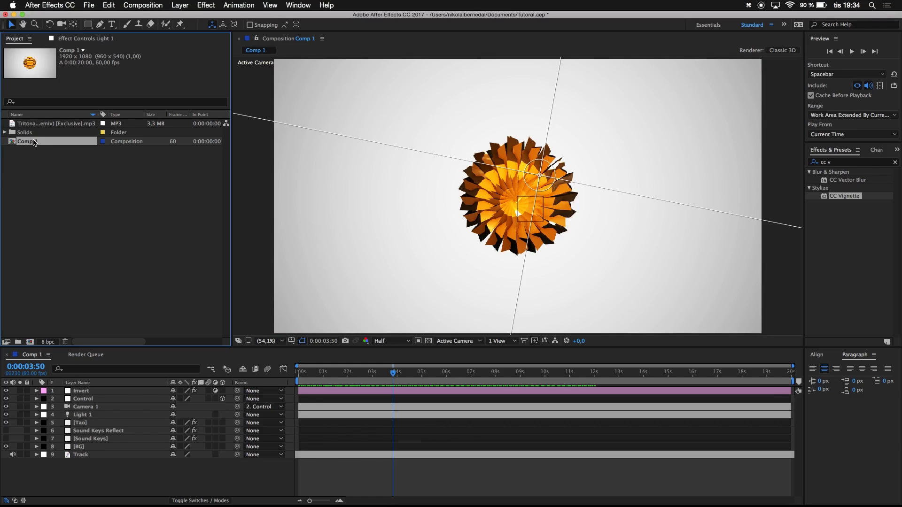
key(super+d)
key(Return)
text(Shadow)
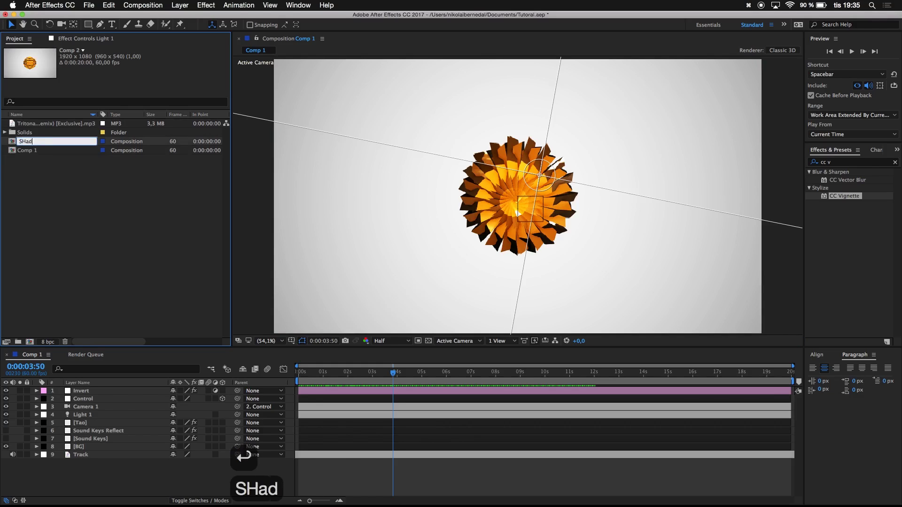
key(Return)
shift+click(28, 150)
drag(28, 151, 83, 430)
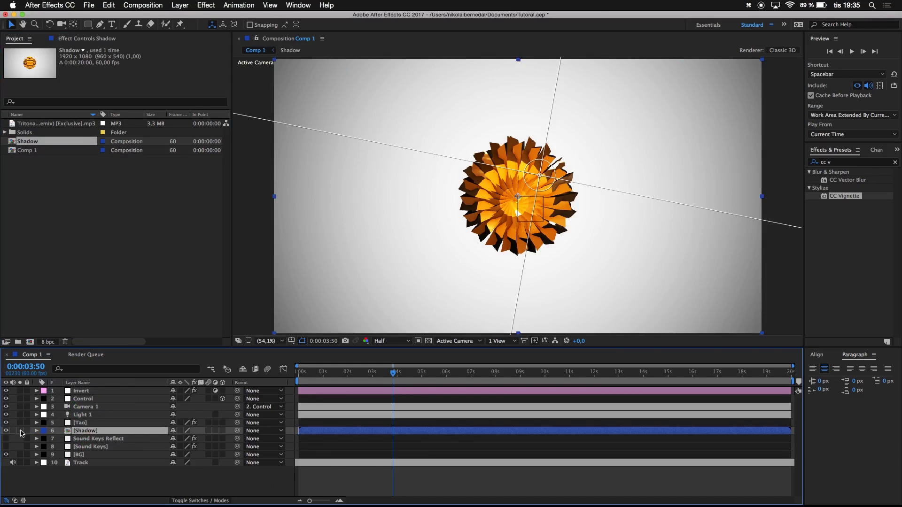
Step: Delete the BG layer inside the Shadow composition, then close it and the Render Queue to return to Comp 1
double_click(83, 431)
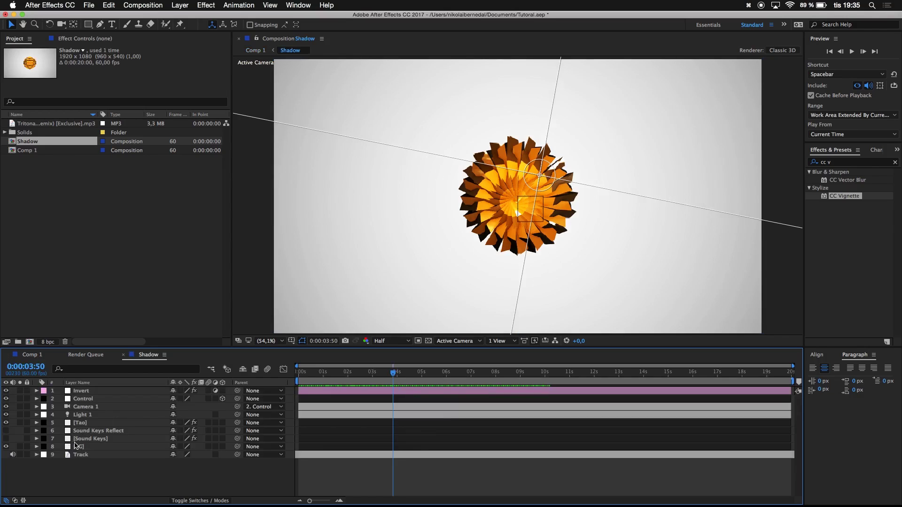
click(80, 447)
key(BackSpace)
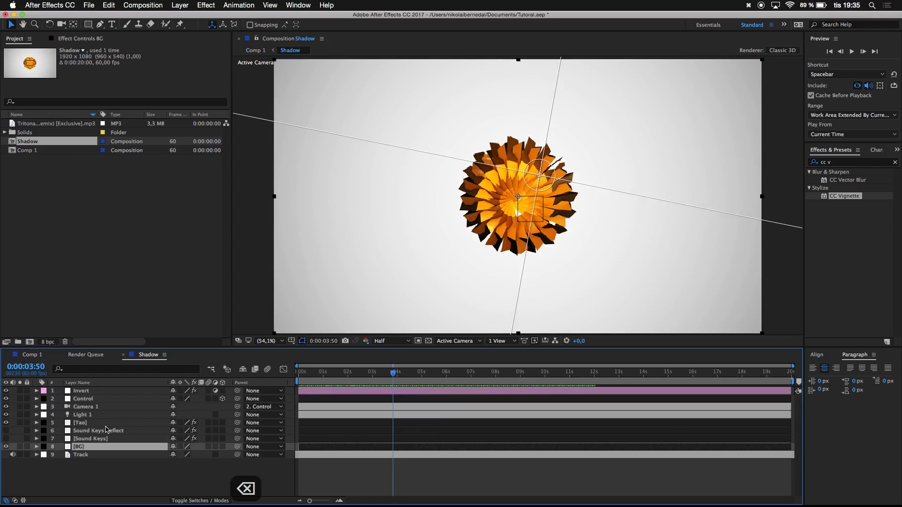
click(123, 355)
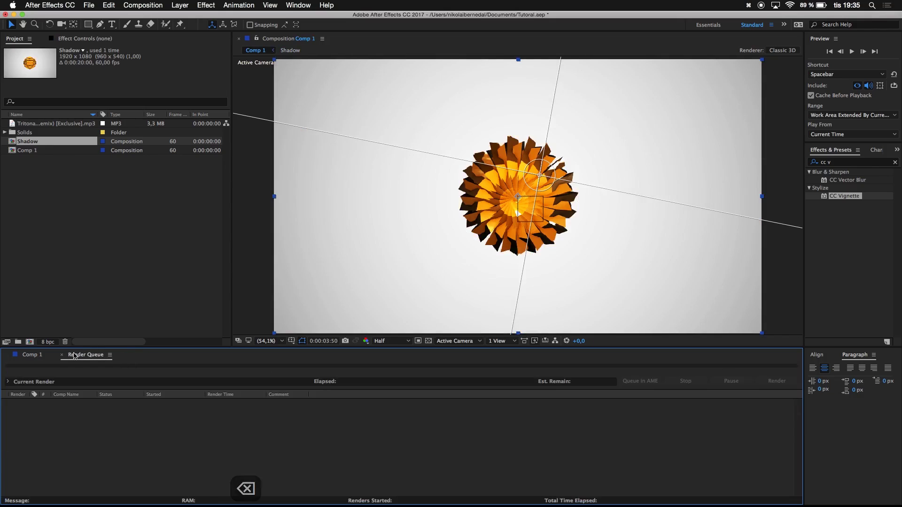
click(62, 354)
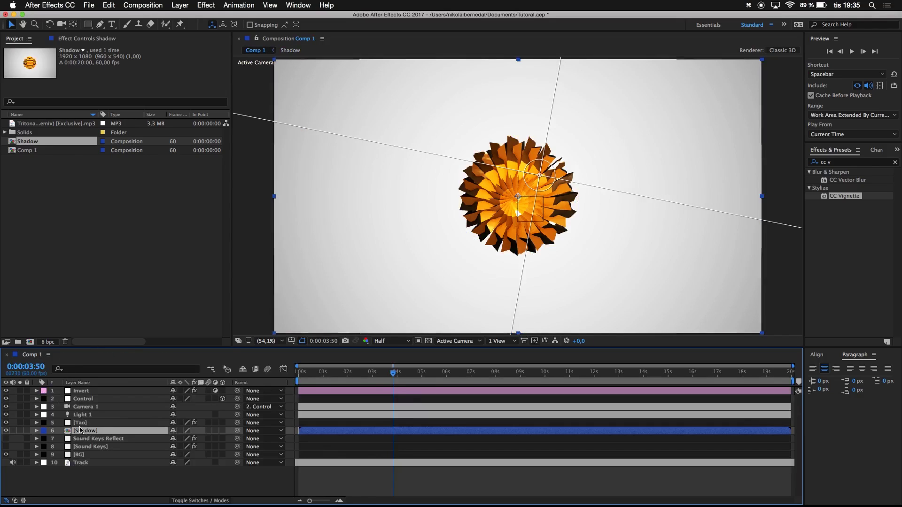
Step: Hide the Tao layer and apply the Drop Shadow effect to the Shadow layer
click(77, 424)
click(6, 423)
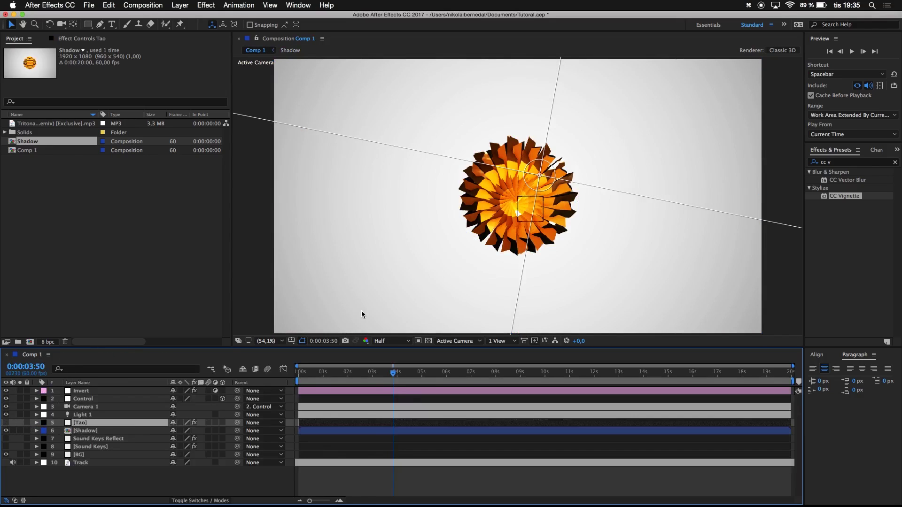
click(845, 163)
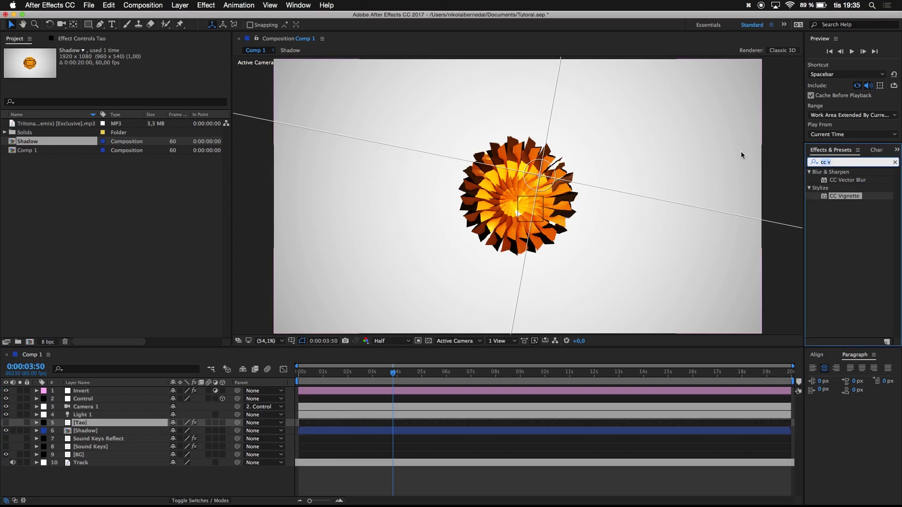
text(drop)
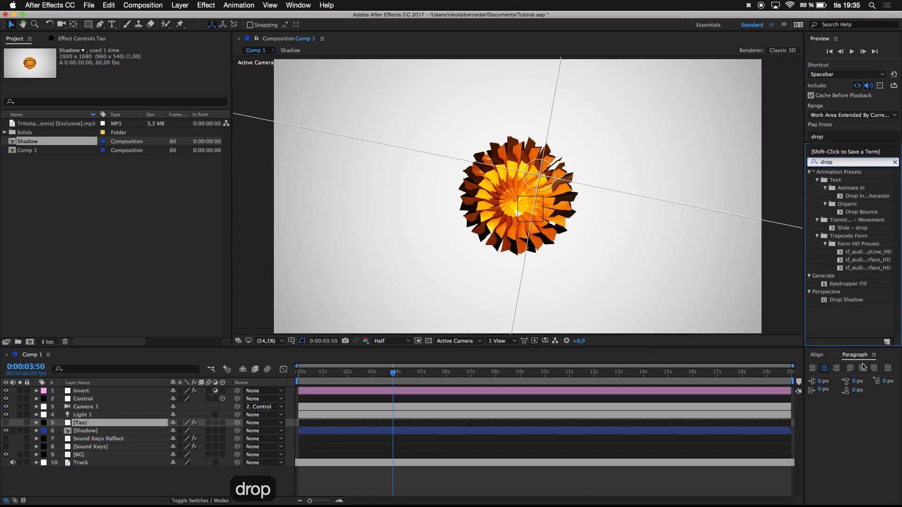
drag(845, 300, 88, 431)
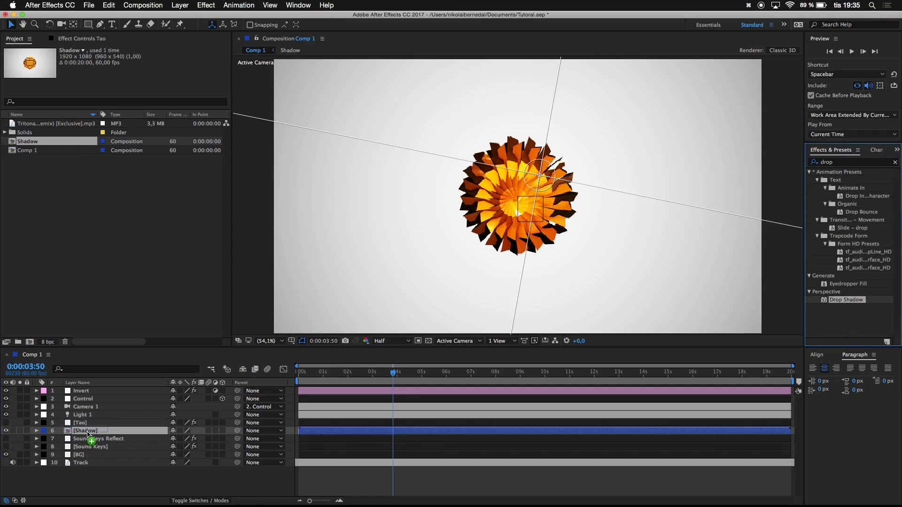
drag(87, 432, 88, 433)
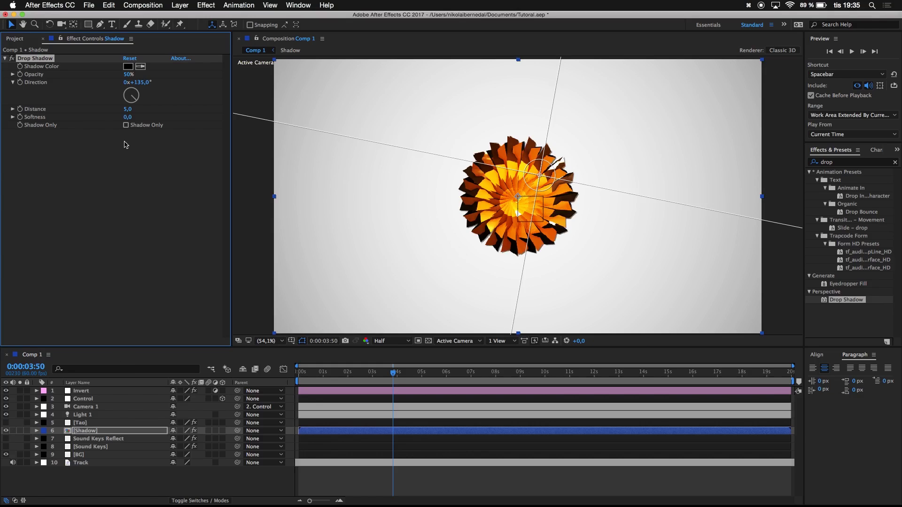
Step: Set the Drop Shadow's Distance to 0 and turn on Shadow Only
click(127, 109)
text(0)
key(Return)
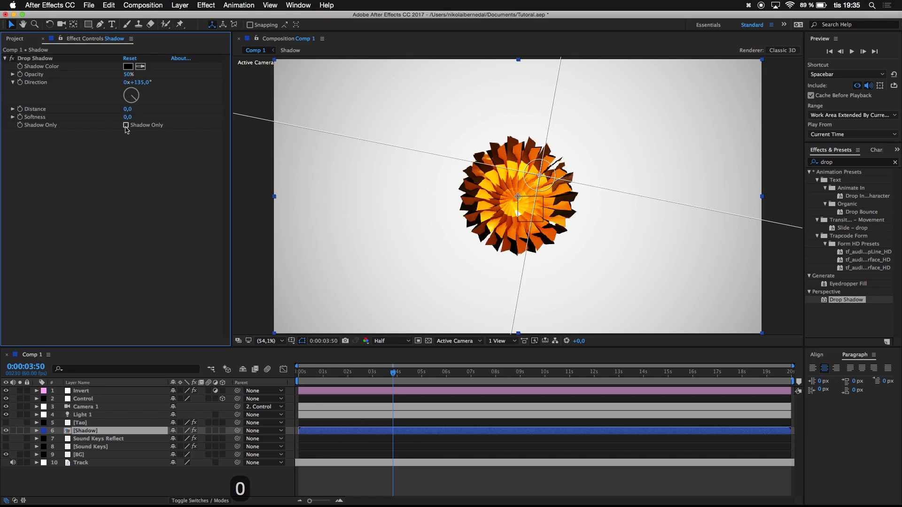
click(126, 126)
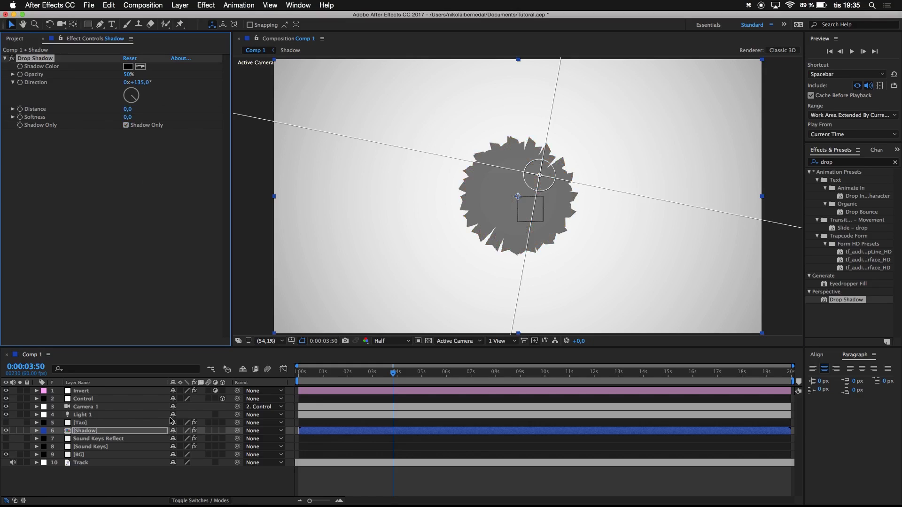
Step: Make the Shadow layer 3D and set its Scale to 120
click(134, 432)
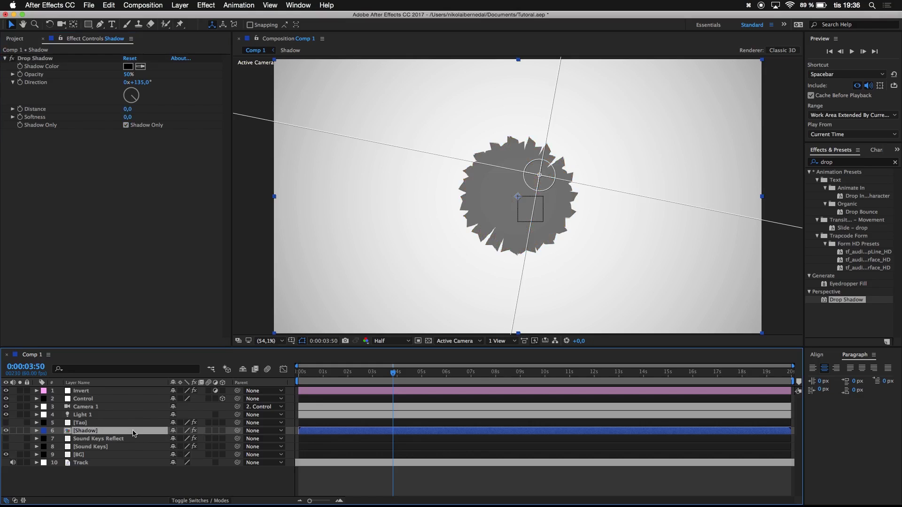
click(223, 431)
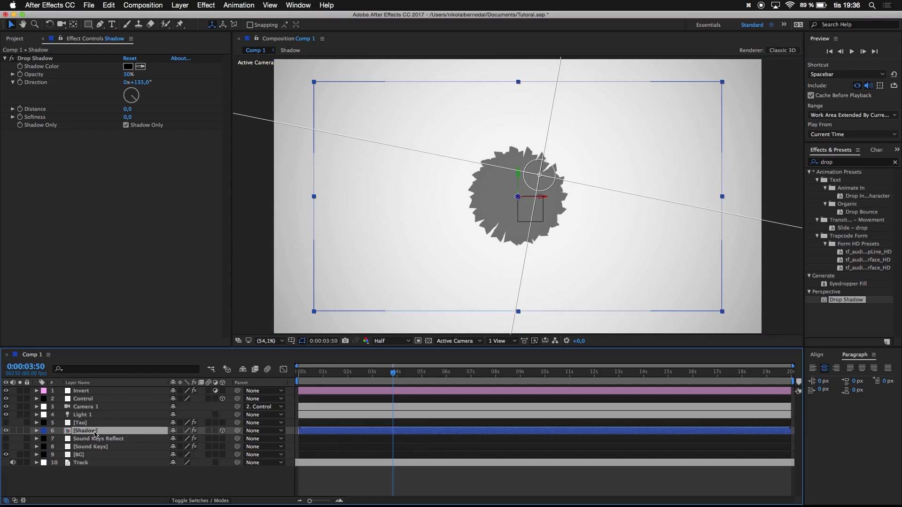
key(s)
click(182, 439)
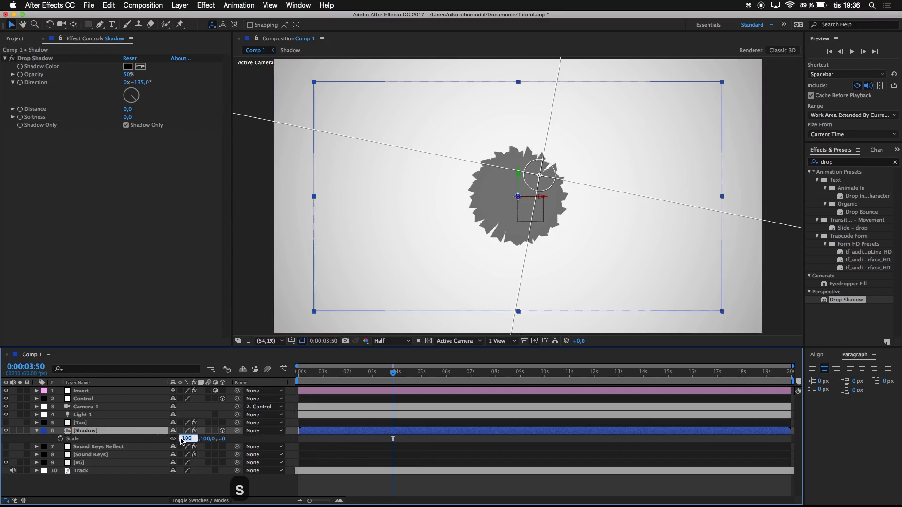
text(120)
click(140, 477)
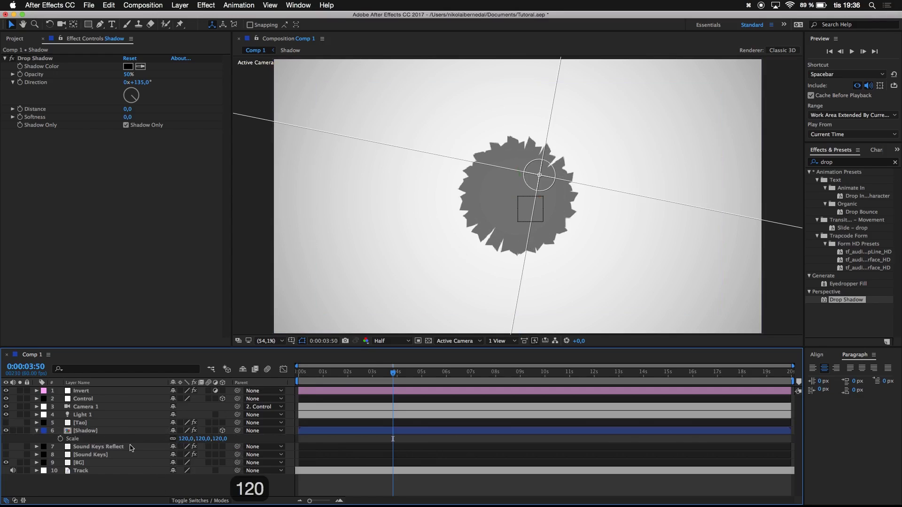
Step: Set the Shadow layer's X Rotation to -90°
click(112, 431)
key(r)
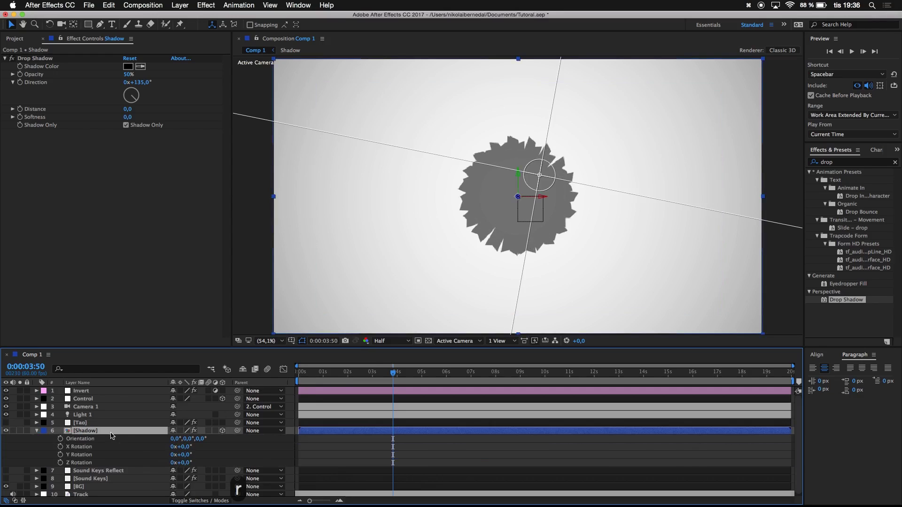
click(186, 447)
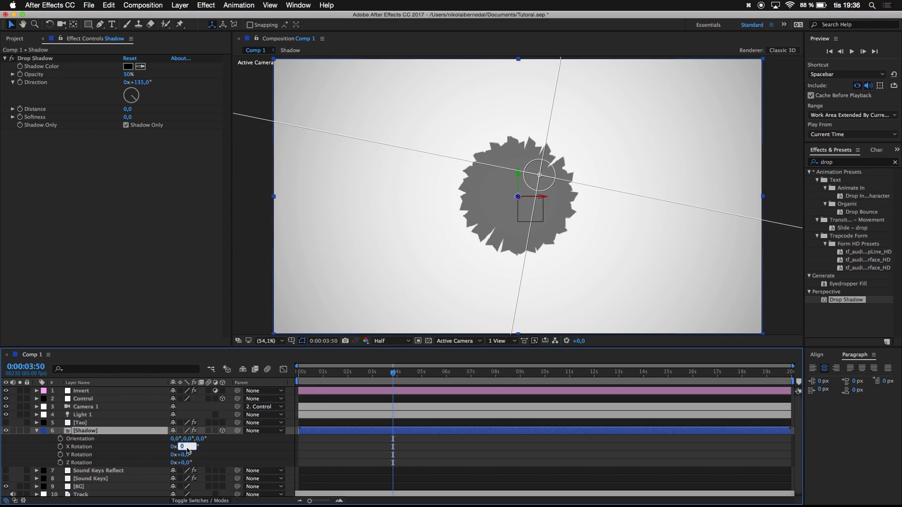
text(-90)
click(226, 451)
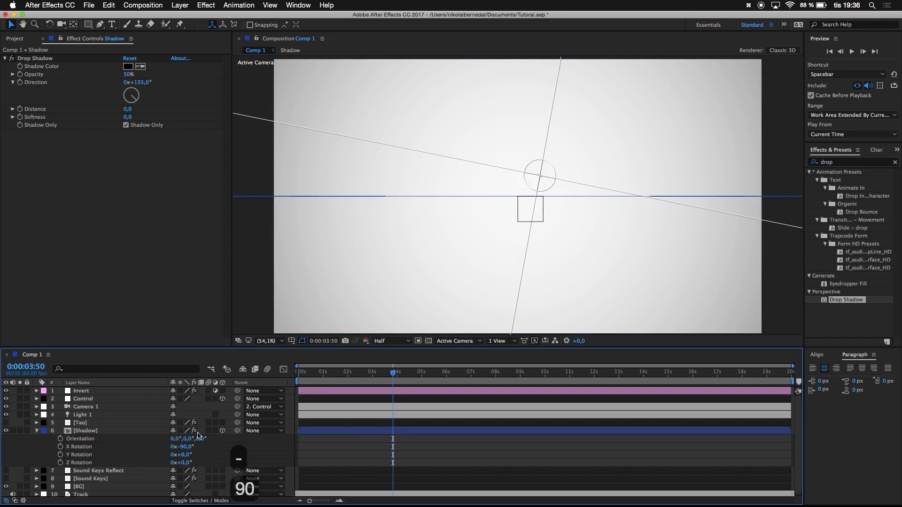
Step: Lower the Shadow layer beneath the ball to a Y position of about 987 and show the Tao layer again
click(137, 433)
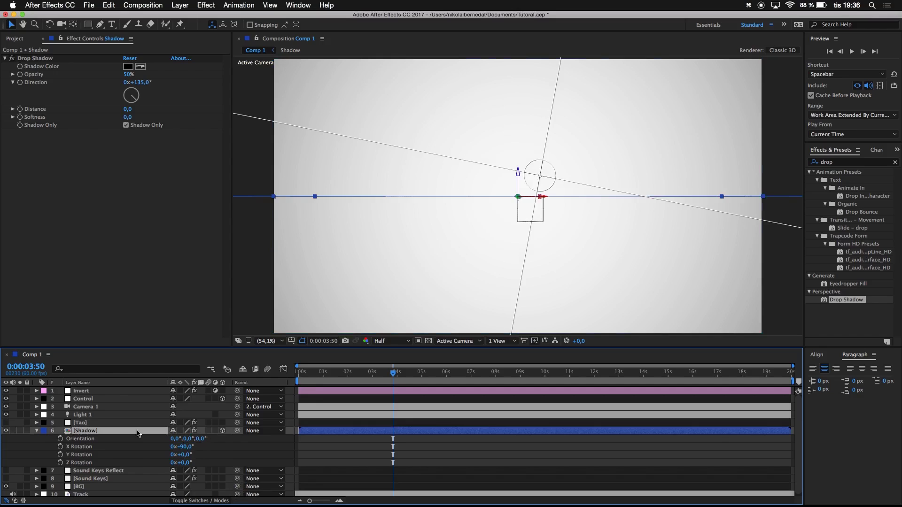
key(p)
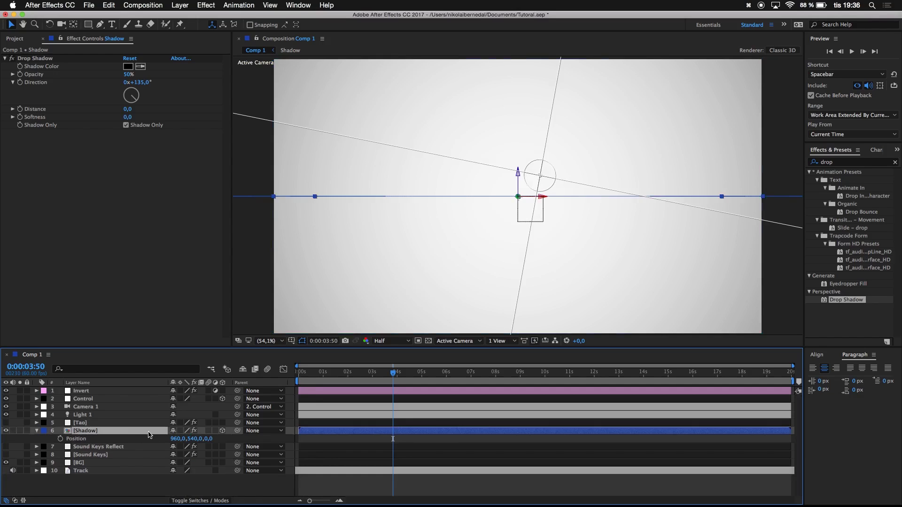
drag(195, 439, 452, 392)
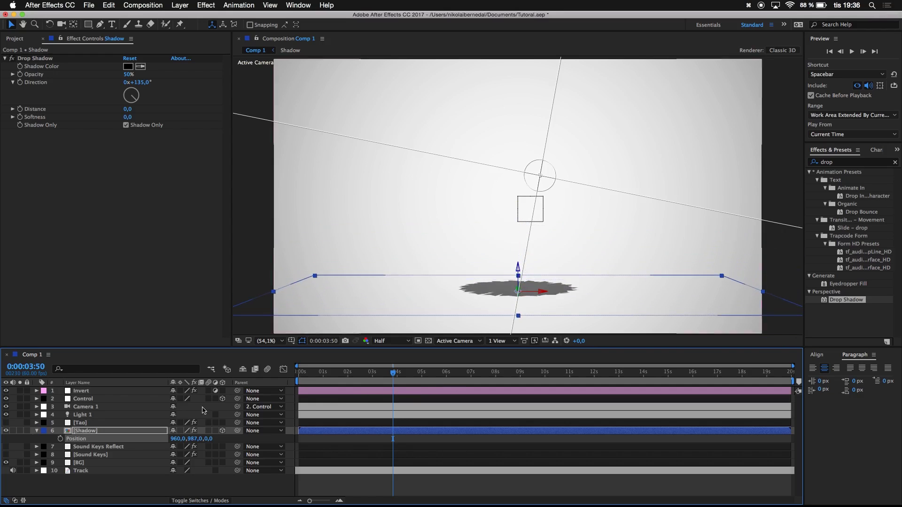
click(6, 423)
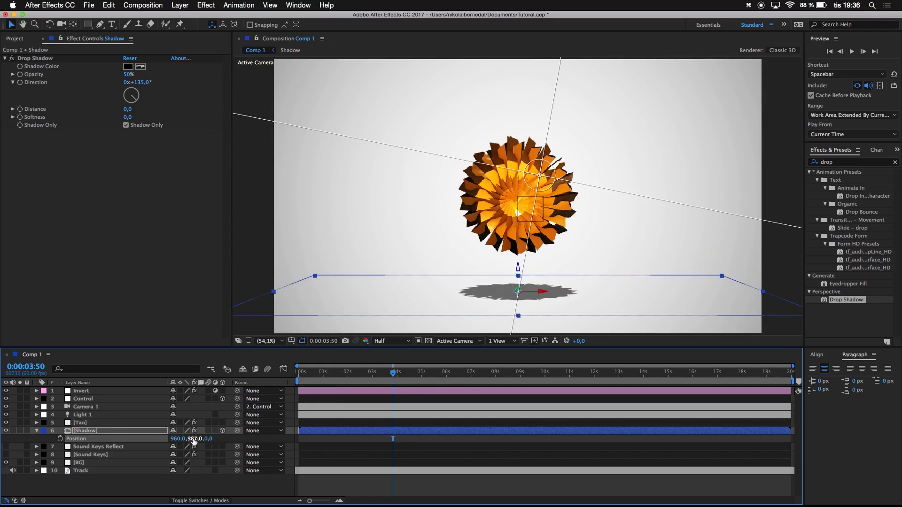
Step: Set the Drop Shadow's Softness to 400, collapse the Shadow layer's properties and save the project
click(127, 117)
text(400)
key(Return)
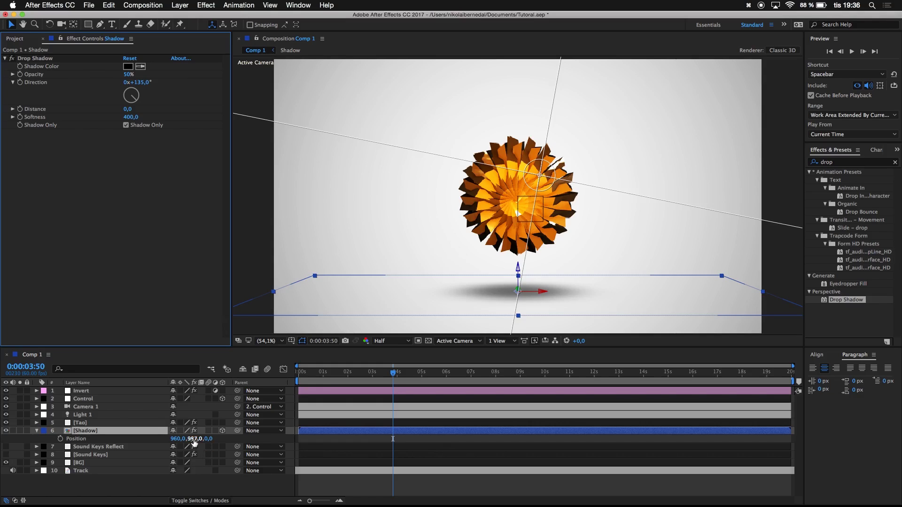
click(37, 431)
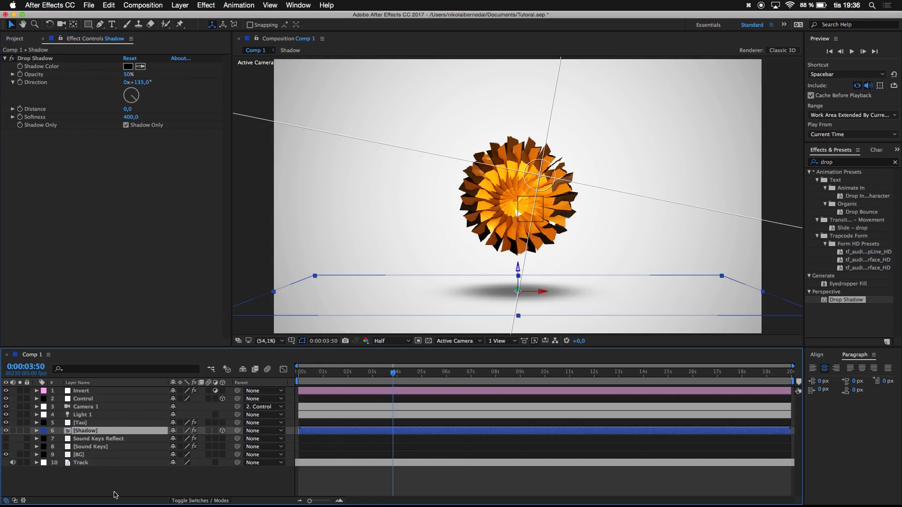
click(127, 491)
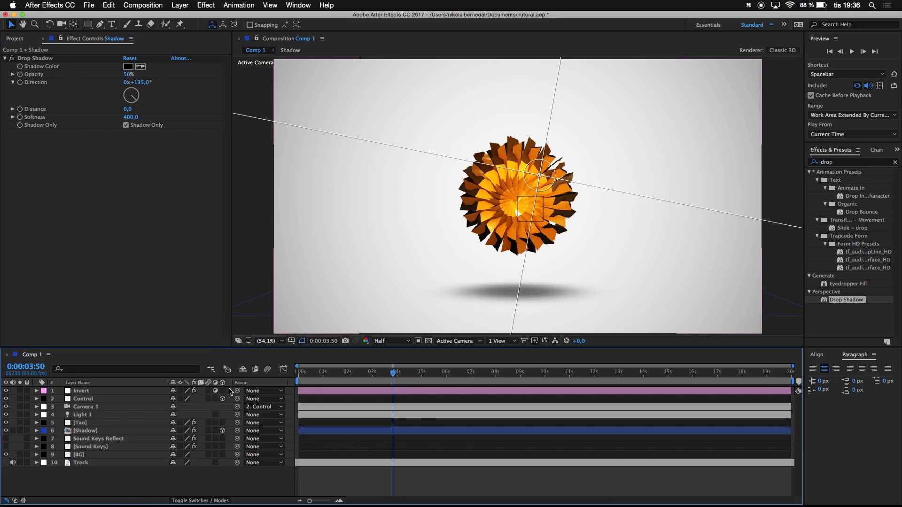
key(super+s)
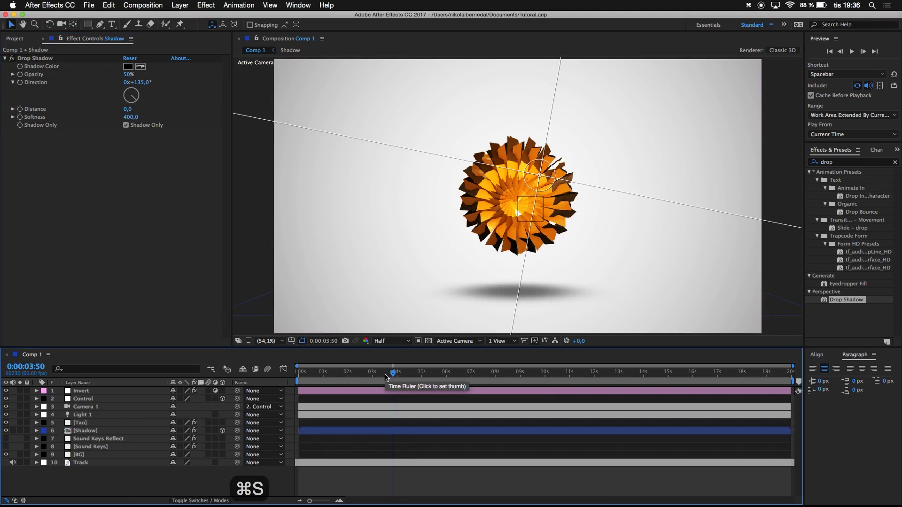
Step: Apply CC Force Motion Blur to the Invert layer after Brightness & Contrast 2 and check the frame at 0:00:04:21
click(398, 373)
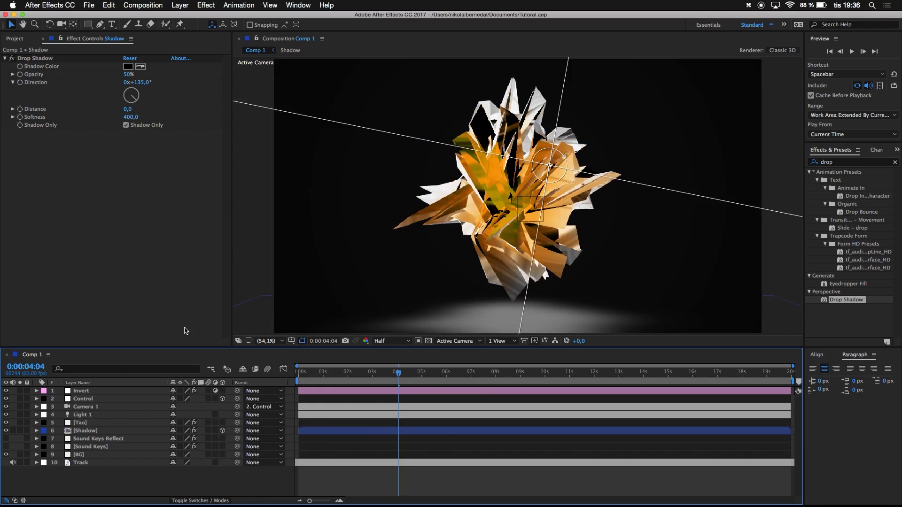
click(87, 391)
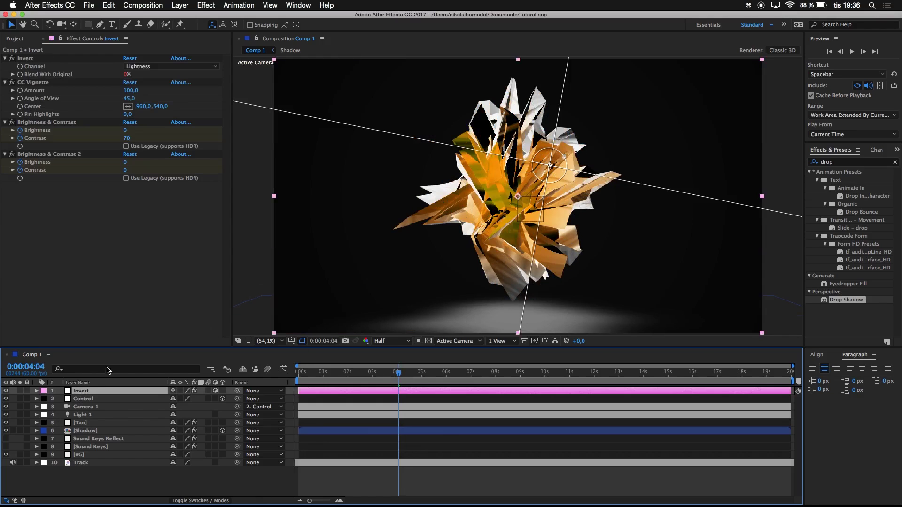
click(834, 161)
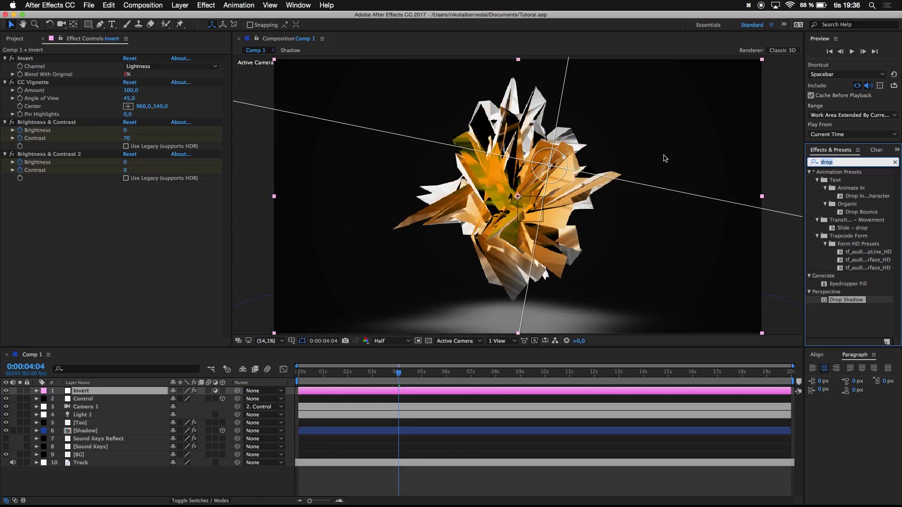
text(cc for)
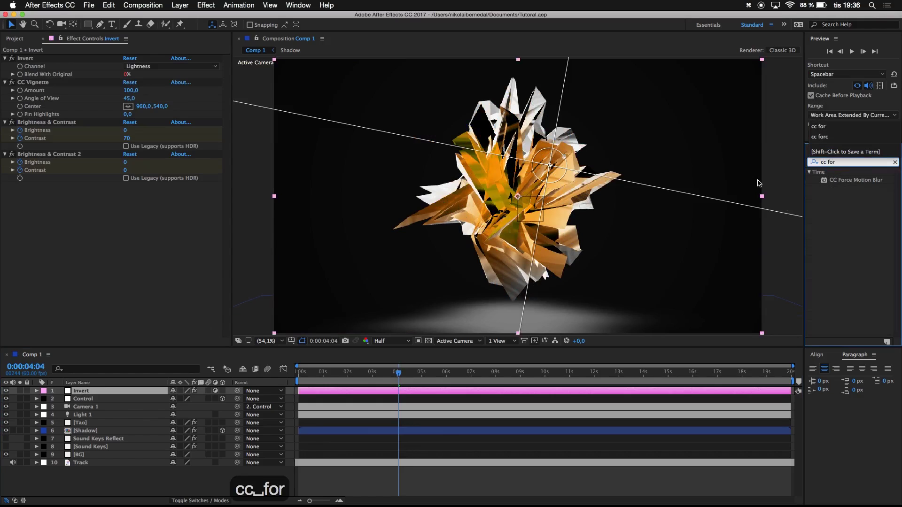
drag(840, 185, 145, 262)
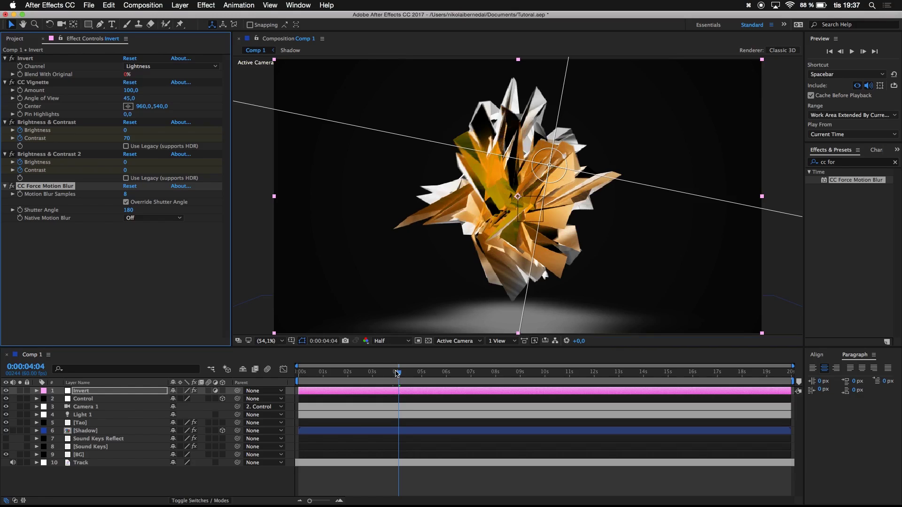
drag(399, 372, 404, 374)
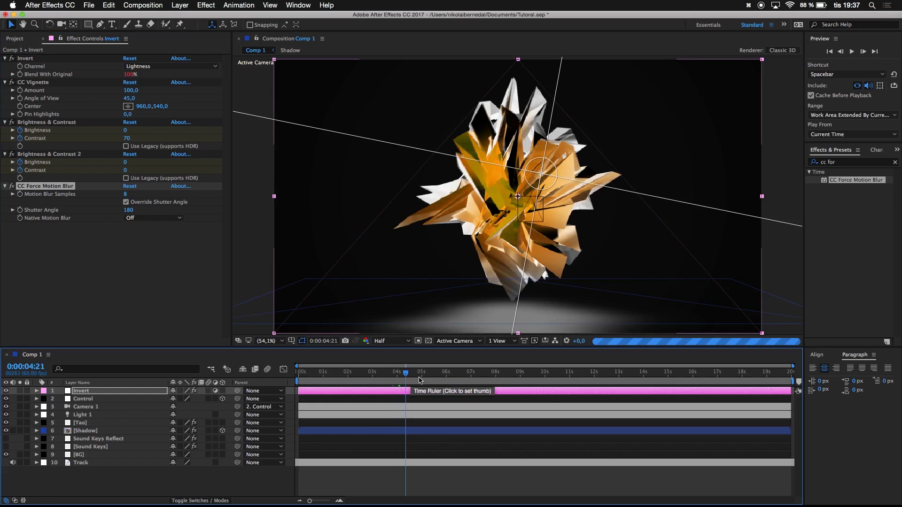
Step: Set CC Force Motion Blur's Shutter Angle to 360 on the Invert layer, judging it on the frame at 0:00:03:11
click(387, 372)
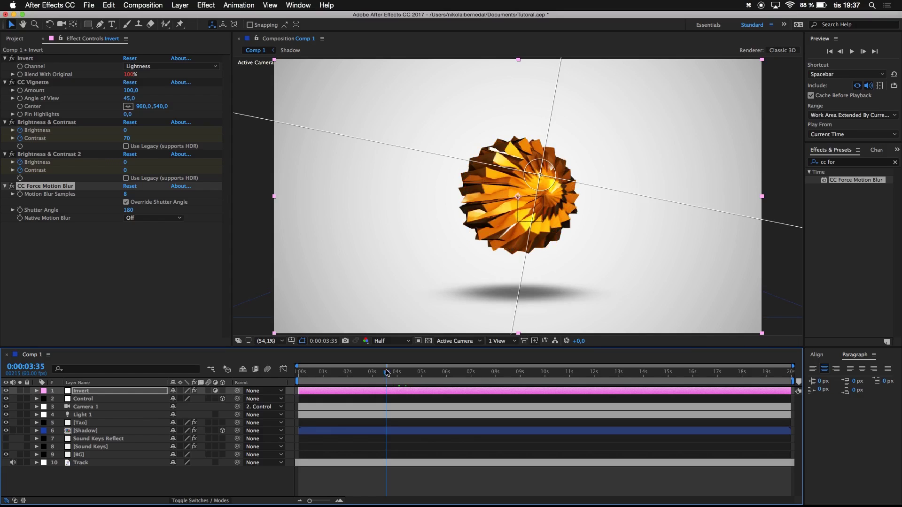
click(376, 373)
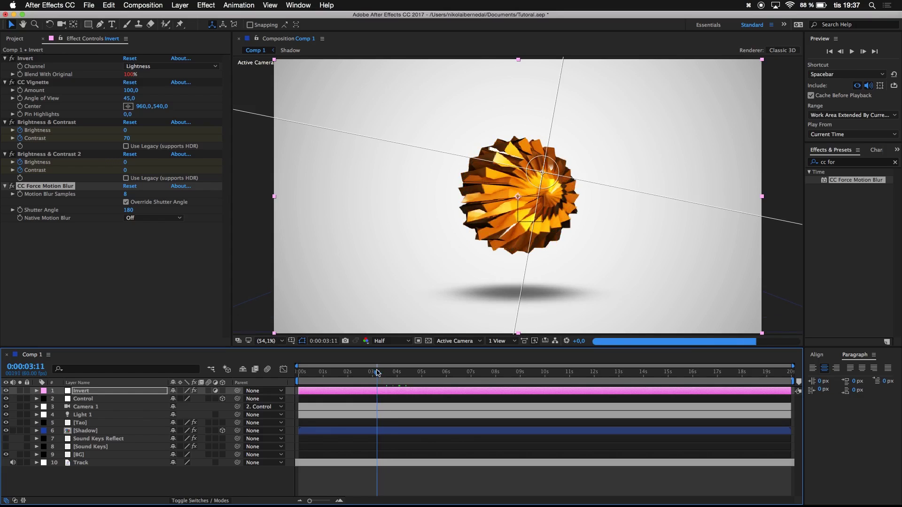
click(126, 210)
text(360)
click(124, 271)
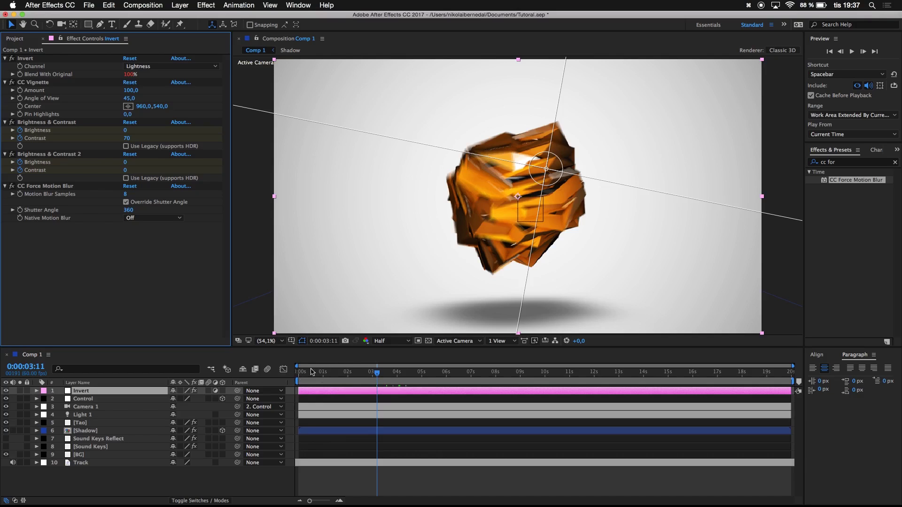
Step: Change the project's color depth to 32 bits per channel (float)
click(89, 4)
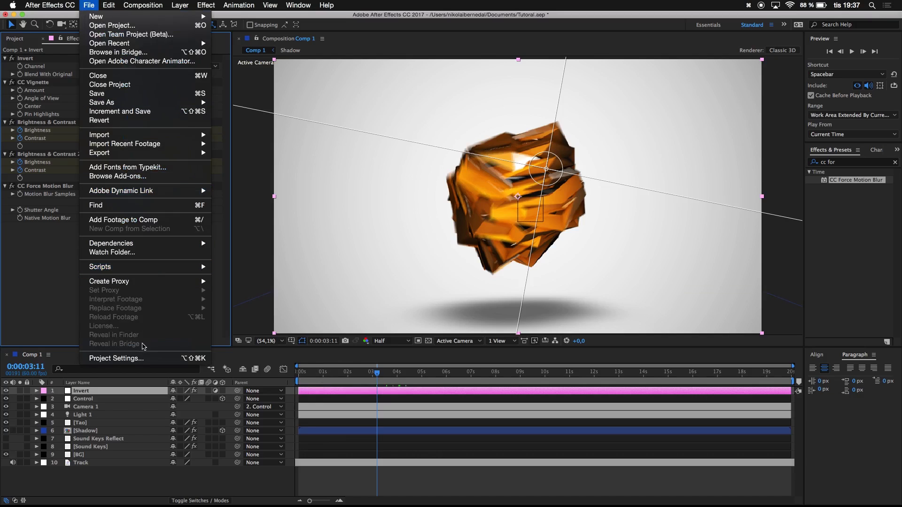
click(143, 359)
click(507, 188)
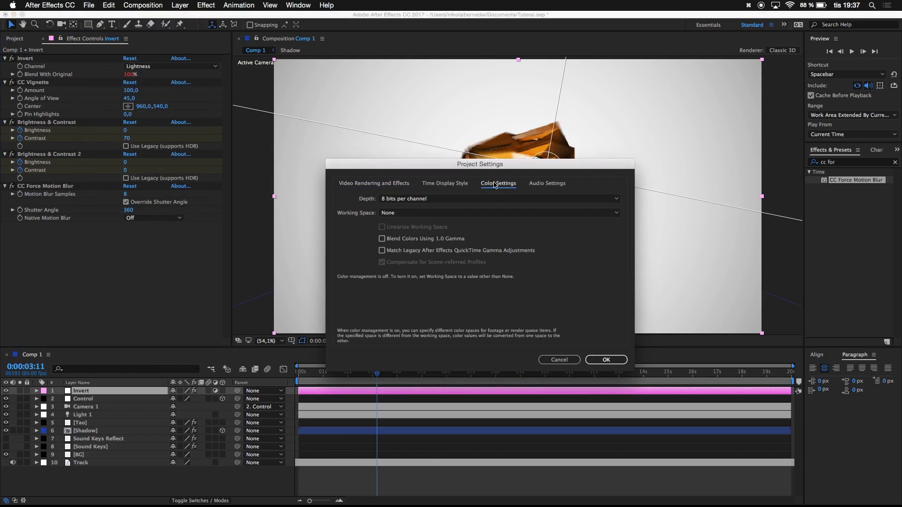
click(401, 199)
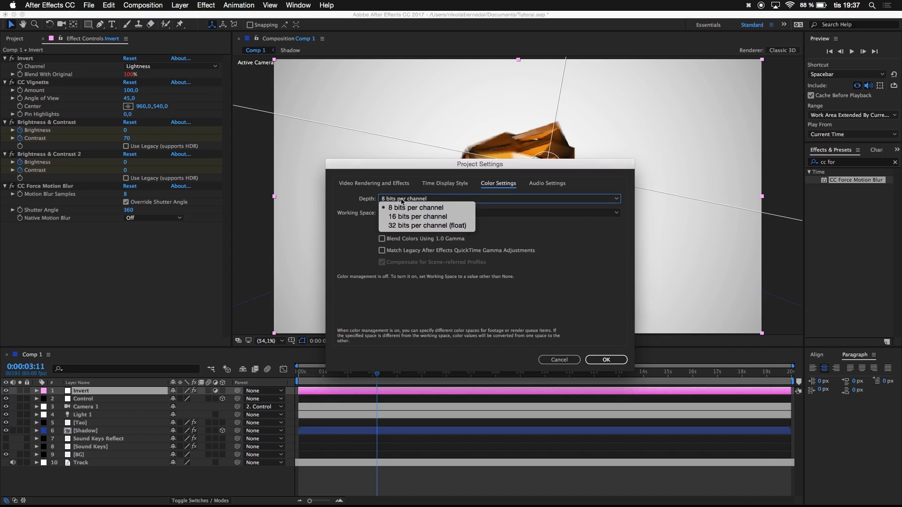
click(398, 226)
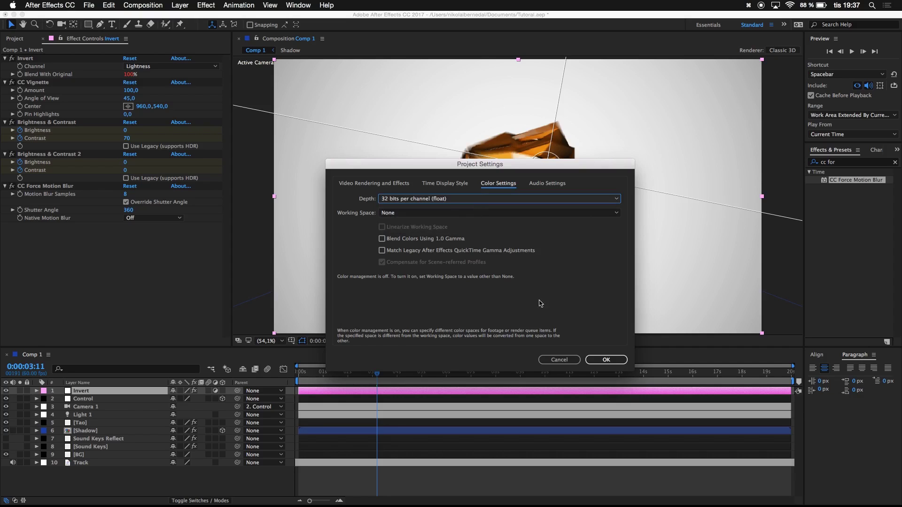
click(596, 359)
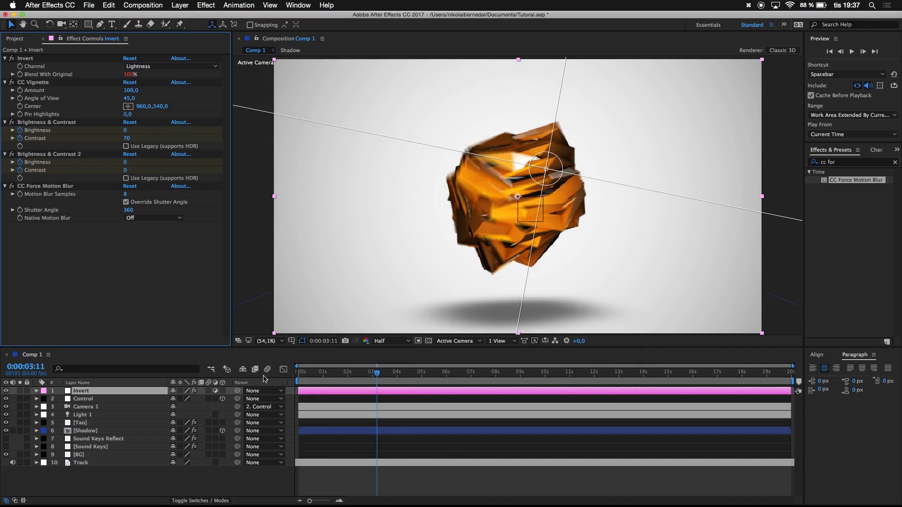
Step: Save the project and preview the composition from 0:00:00:00, stopping playback at about 0:00:14:24
drag(309, 375, 296, 376)
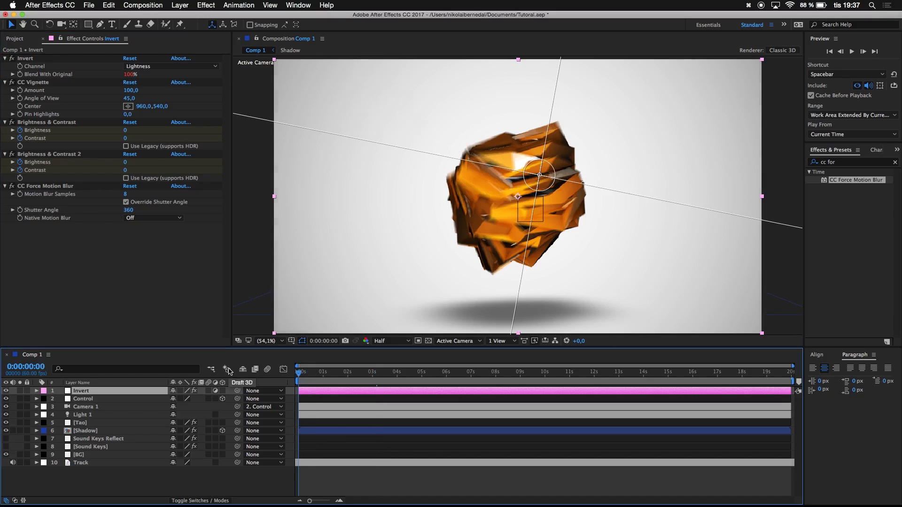
key(super+s)
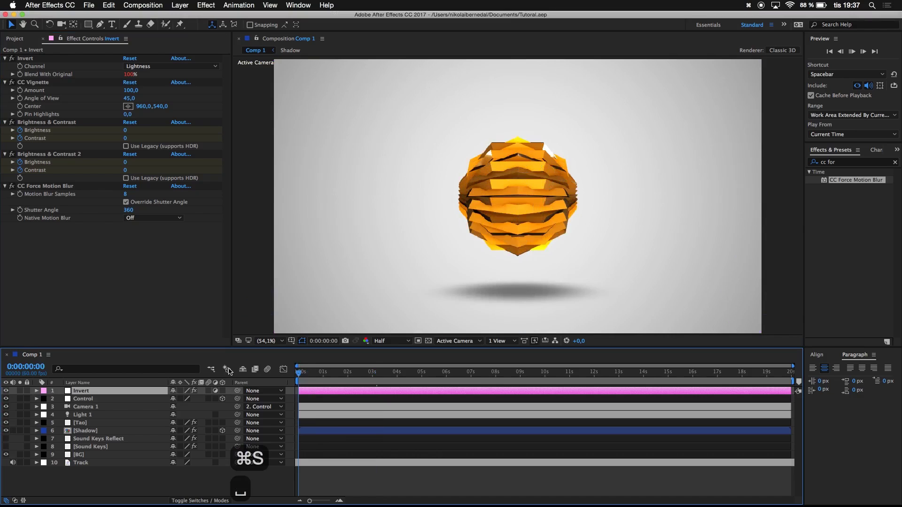
key(space)
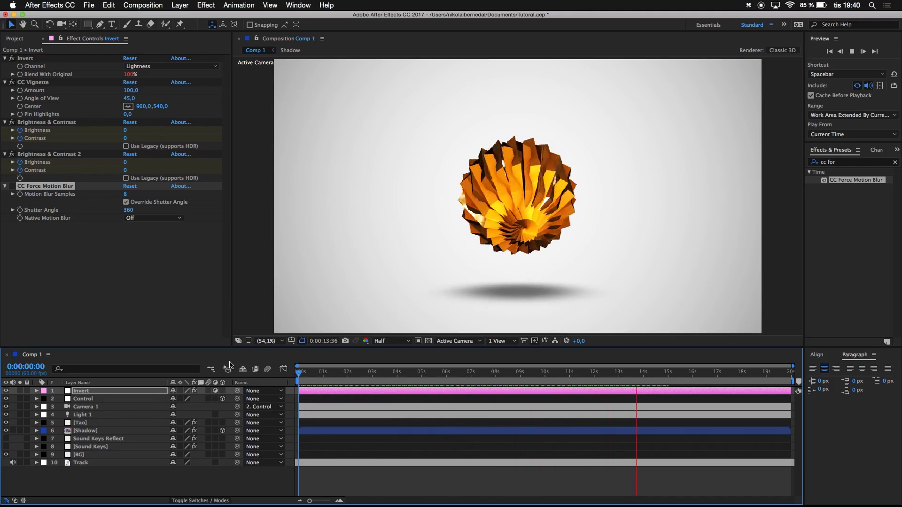
key(space)
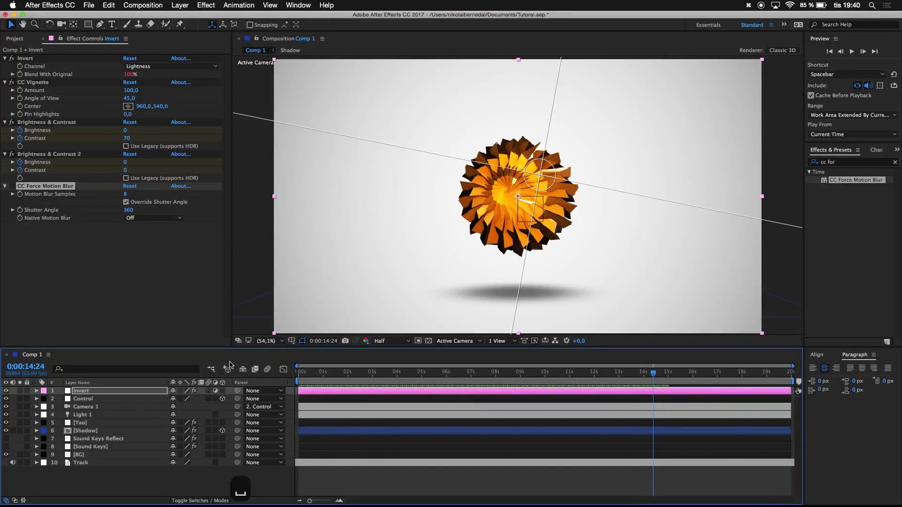
Step: Scrub through Comp 1 from the start, checking the ball and shadow at 0:00:06:18, 0:00:03:45 and 0:00:05:55
click(304, 369)
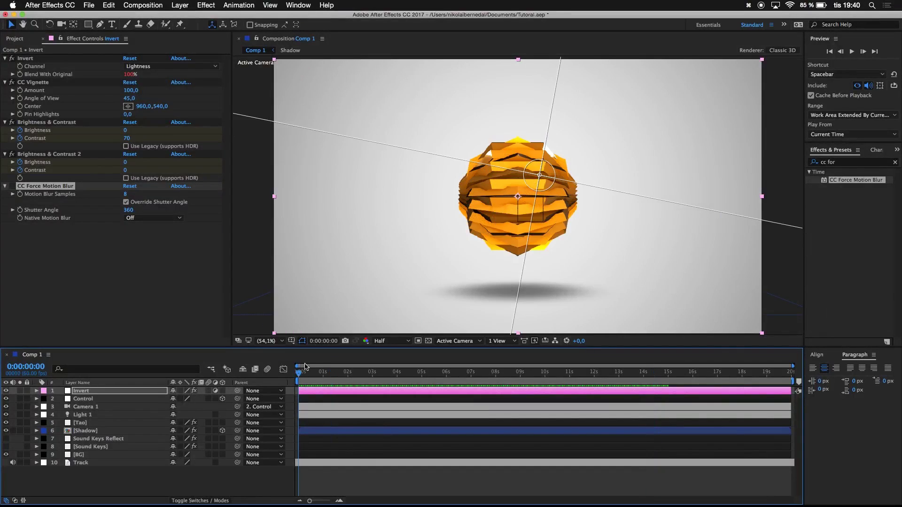
drag(305, 367, 453, 372)
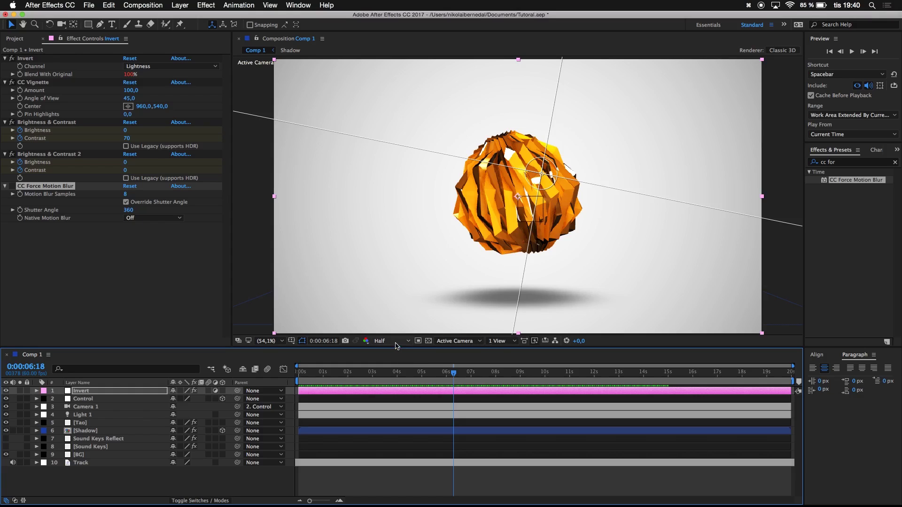
click(391, 379)
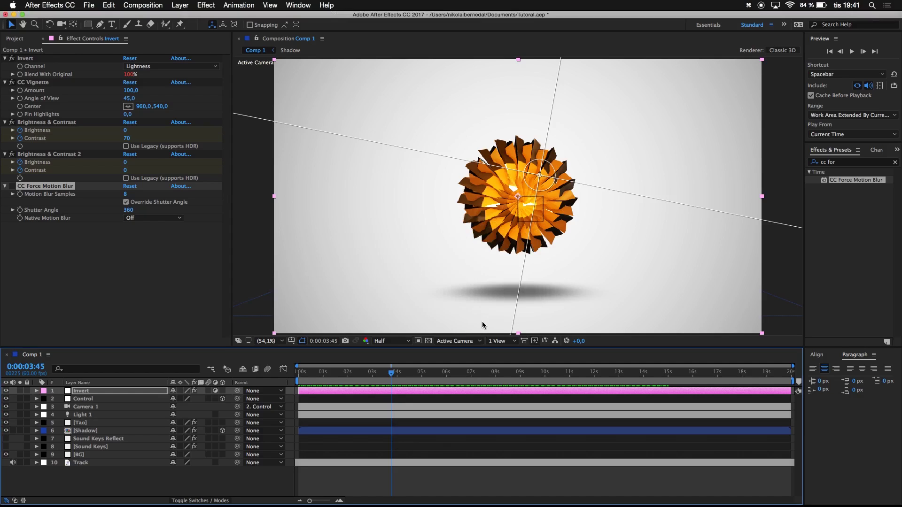
drag(441, 377, 445, 377)
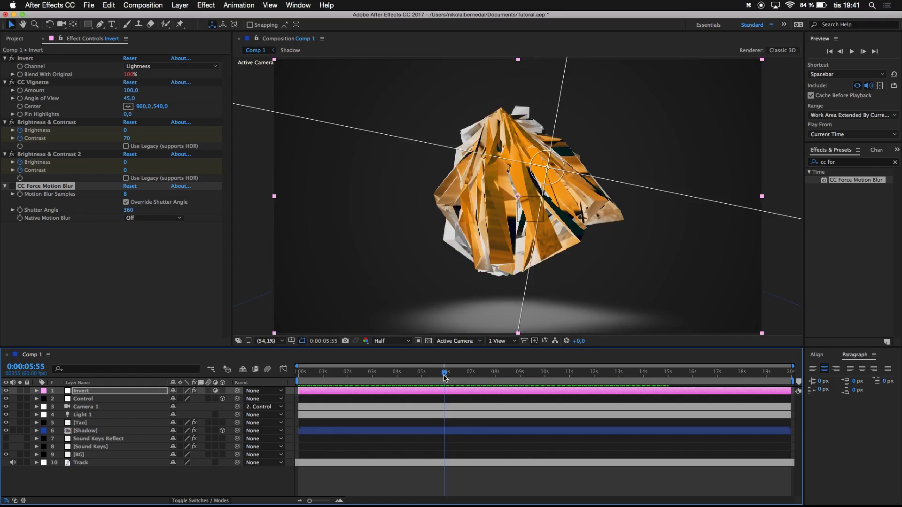